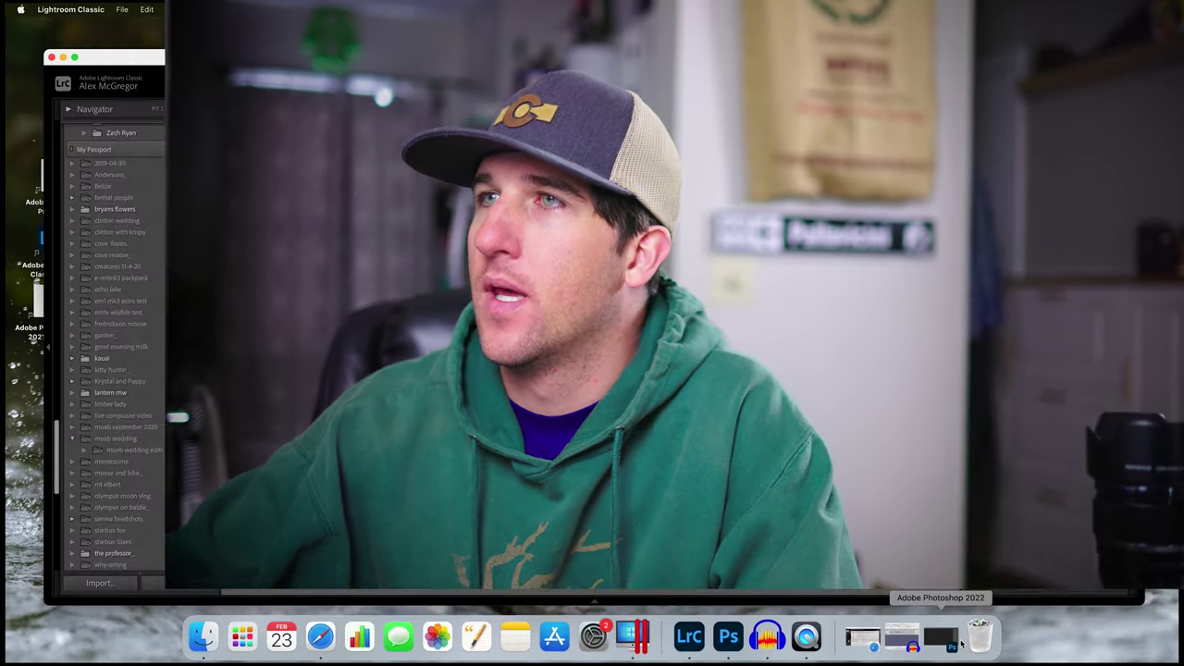
# Step: Move the catalog window higher, review IMG_6078–IMG_6083 in Loupe, then select the first thumbnail in Grid
pyautogui.moveTo(329, 65); pyautogui.dragTo(293, 41)
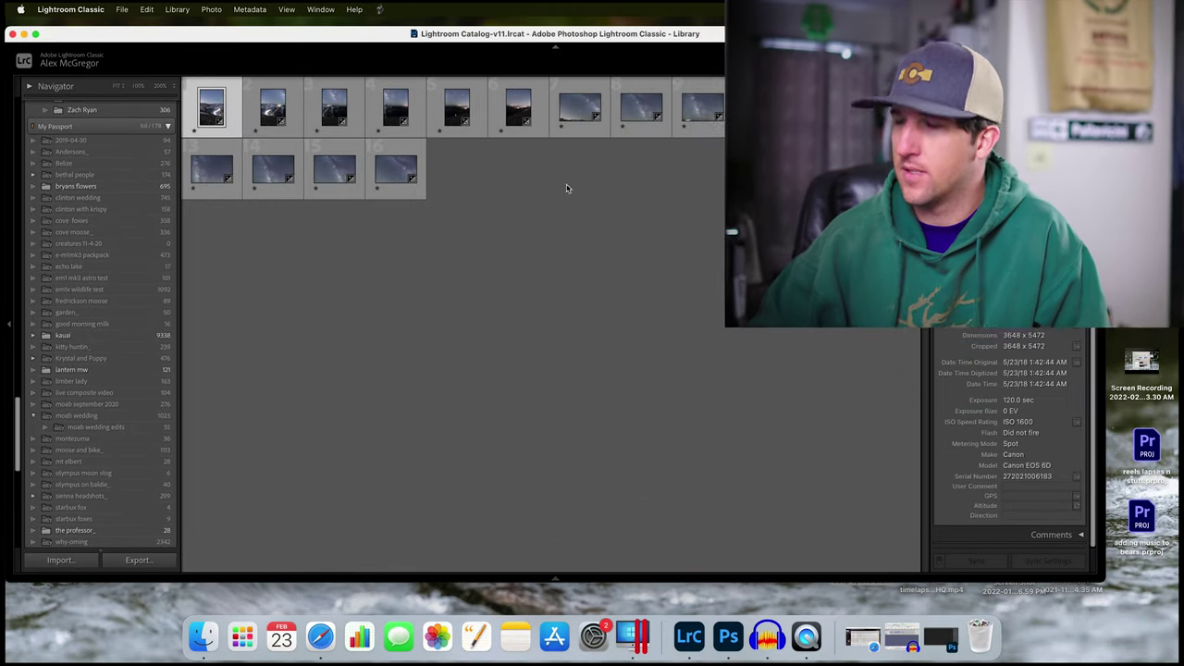
pyautogui.press('e')
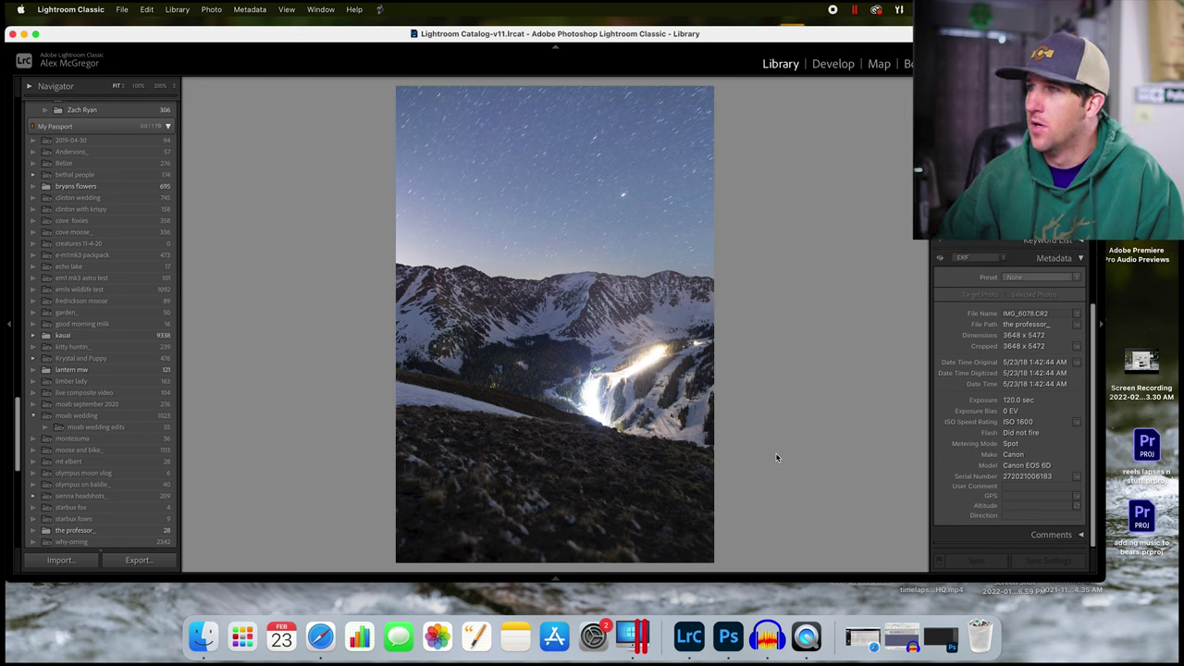
pyautogui.press('Right')
pyautogui.press('Right')
pyautogui.press('Right')
pyautogui.press('Right')
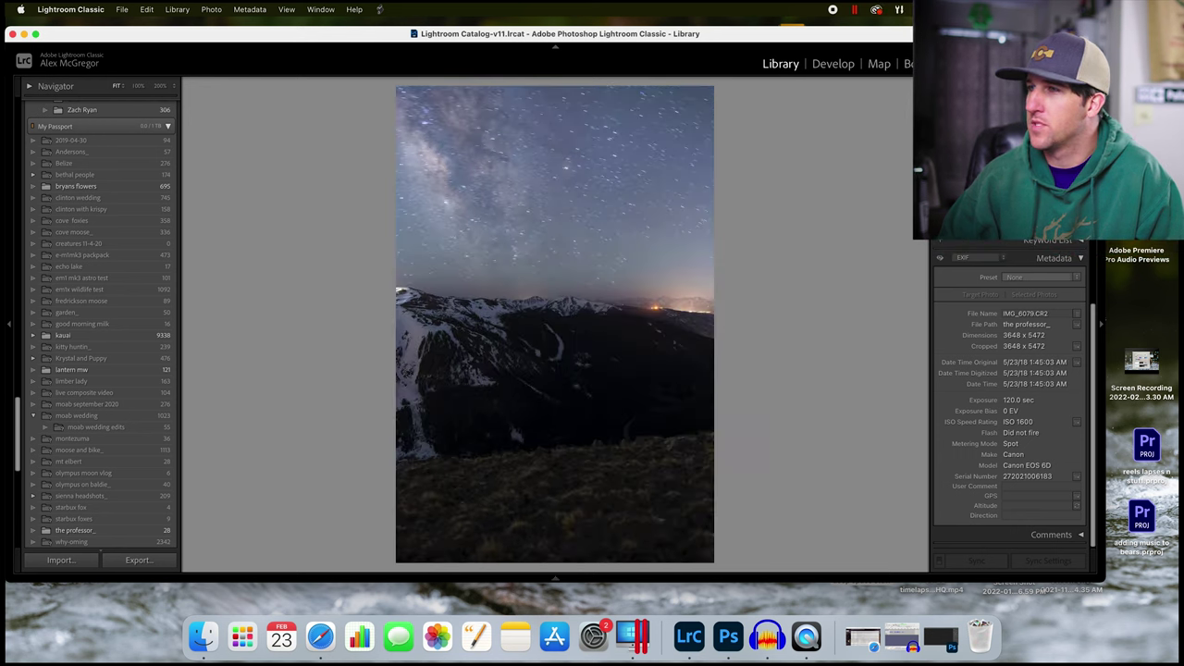
pyautogui.press('Right')
pyautogui.press('Right')
pyautogui.press('Right')
pyautogui.press('Right')
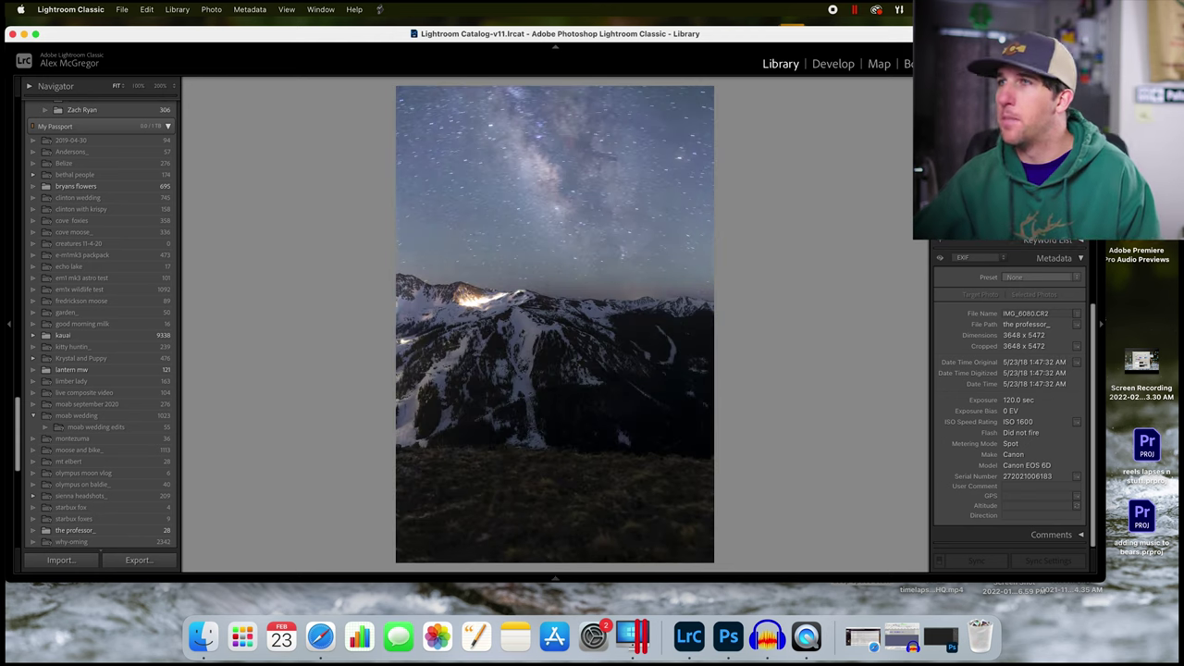
pyautogui.press('g')
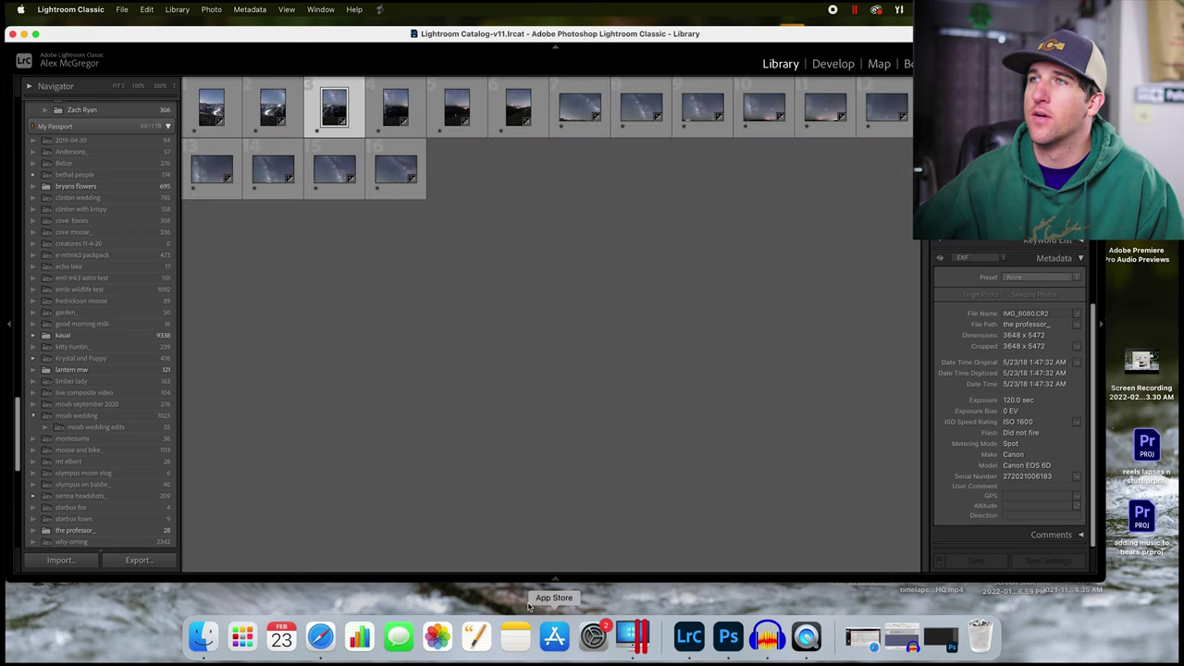
pyautogui.click(211, 136)
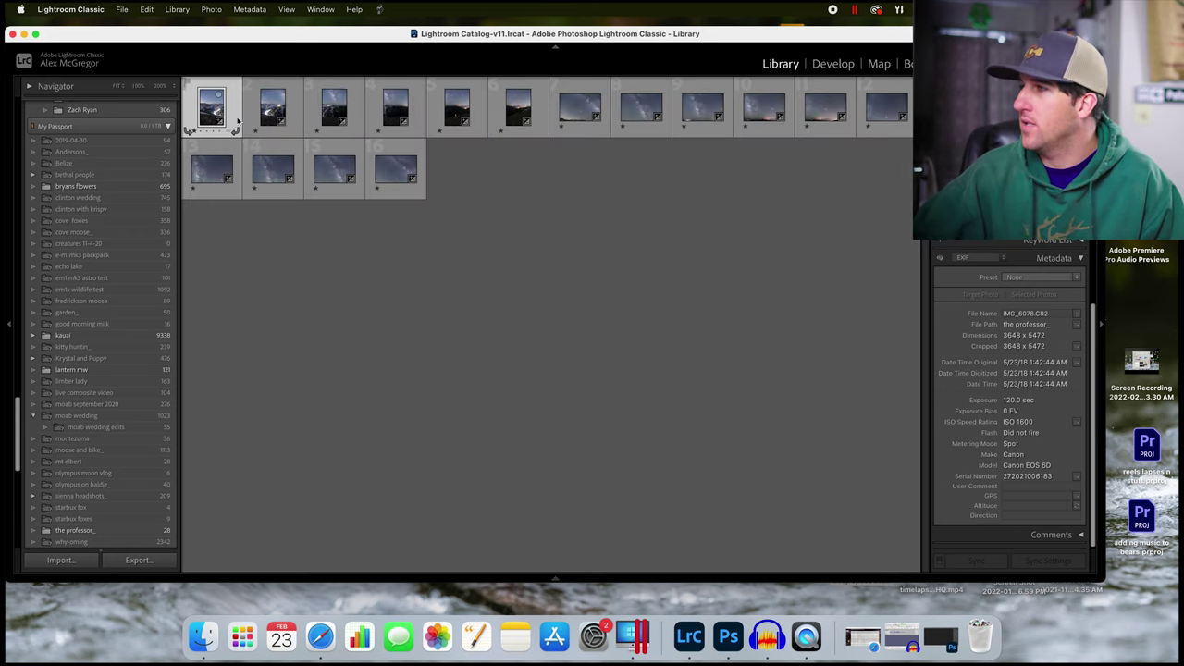
# Step: Check the first foreground frame's lens corrections in Develop, go full screen, and return to the Library grid
pyautogui.click(832, 63)
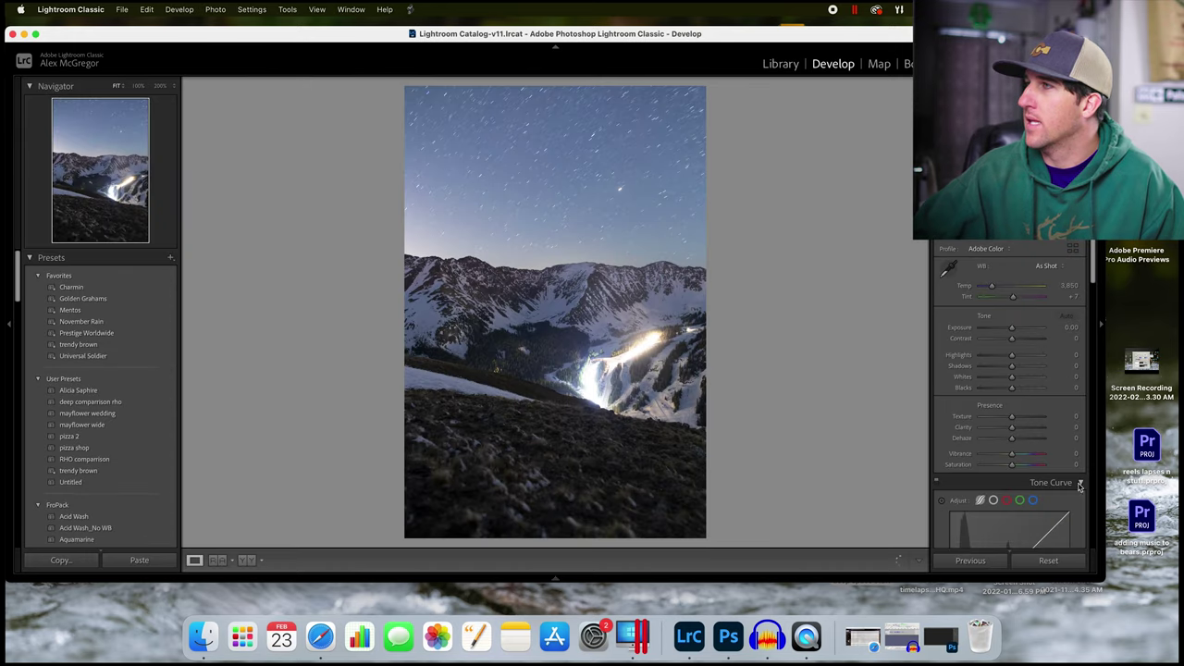
pyautogui.scroll(-15, 1073, 435)
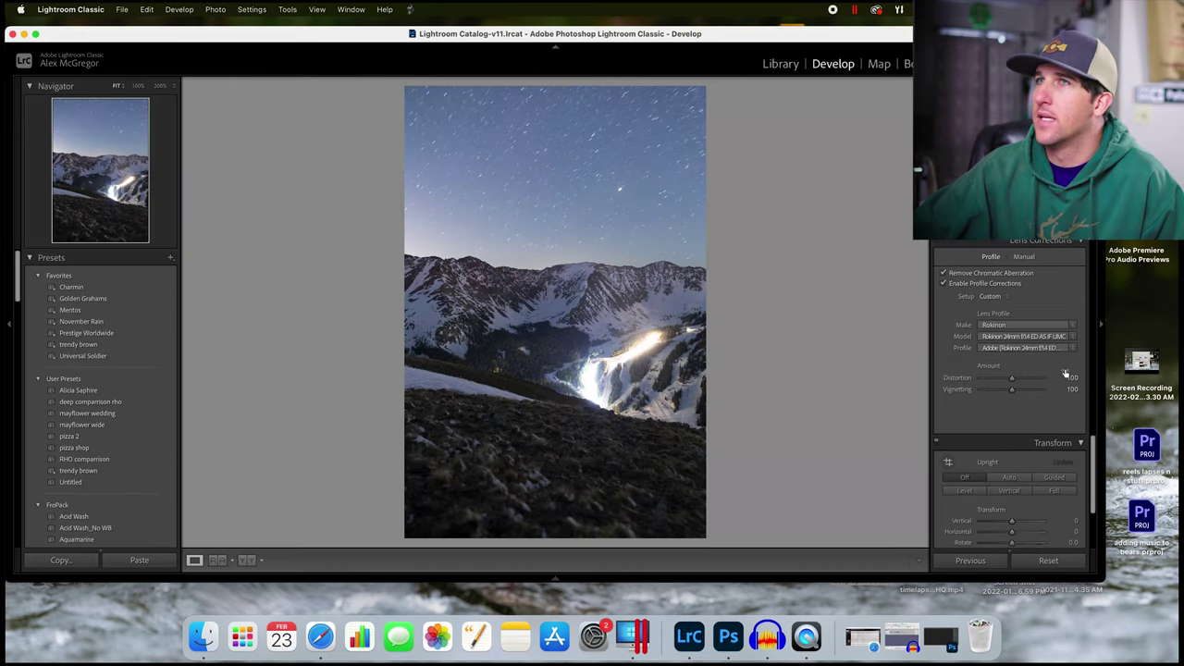
pyautogui.click(35, 34)
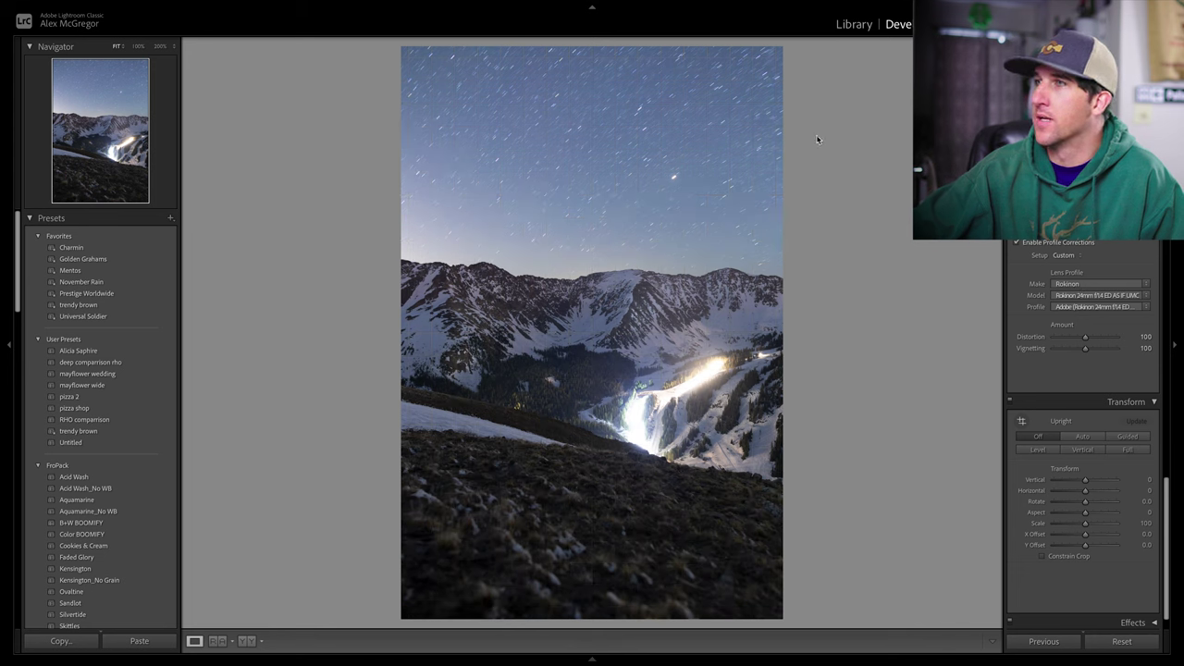
pyautogui.click(850, 26)
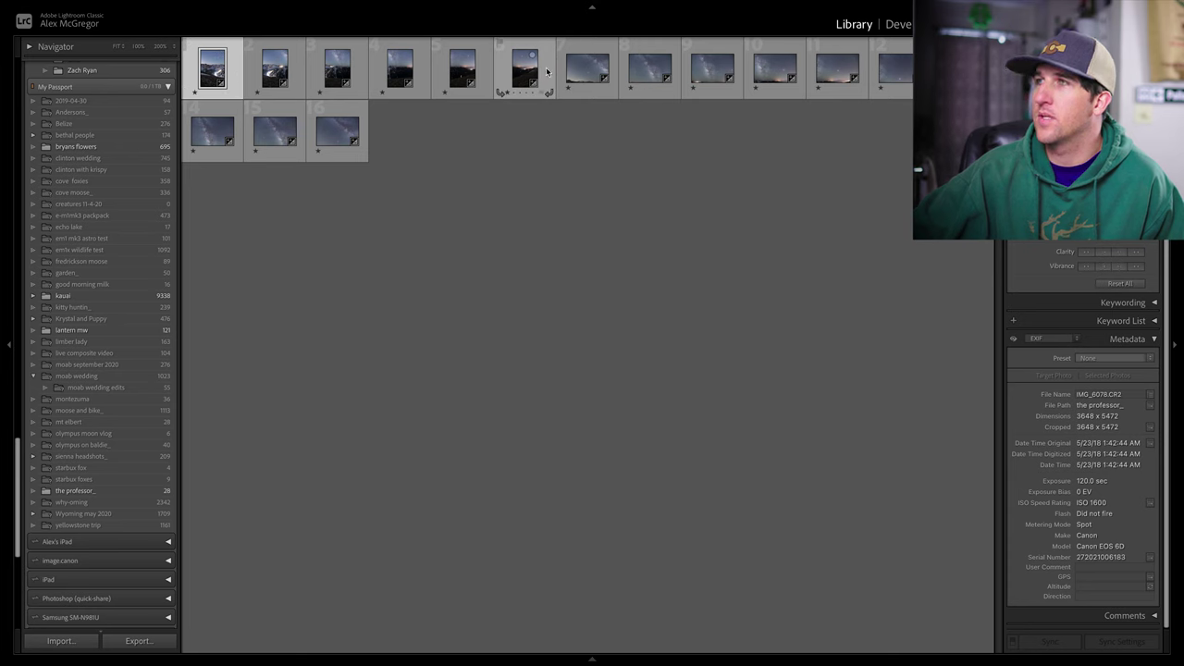
pyautogui.keyDown('shift'); pyautogui.click(547, 72); pyautogui.keyUp('shift')
# Step: Merge the six foreground frames IMG_6078–IMG_6083 into a Photoshop panorama with Auto layout
pyautogui.rightClick(547, 74)
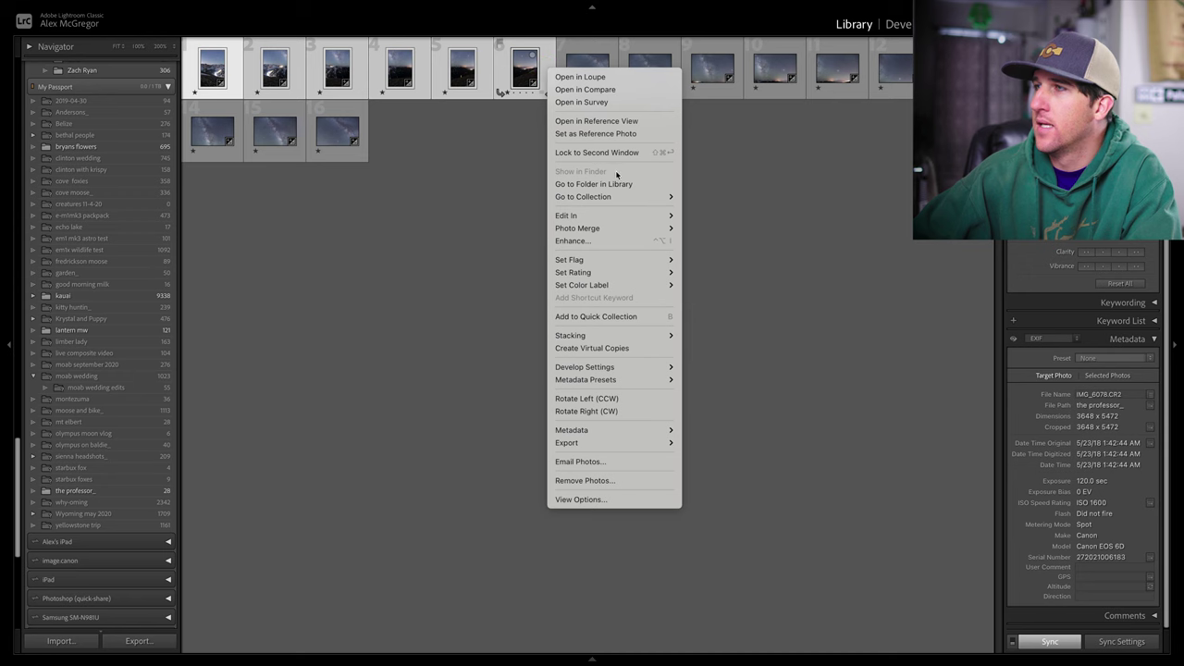
pyautogui.moveTo(617, 215)
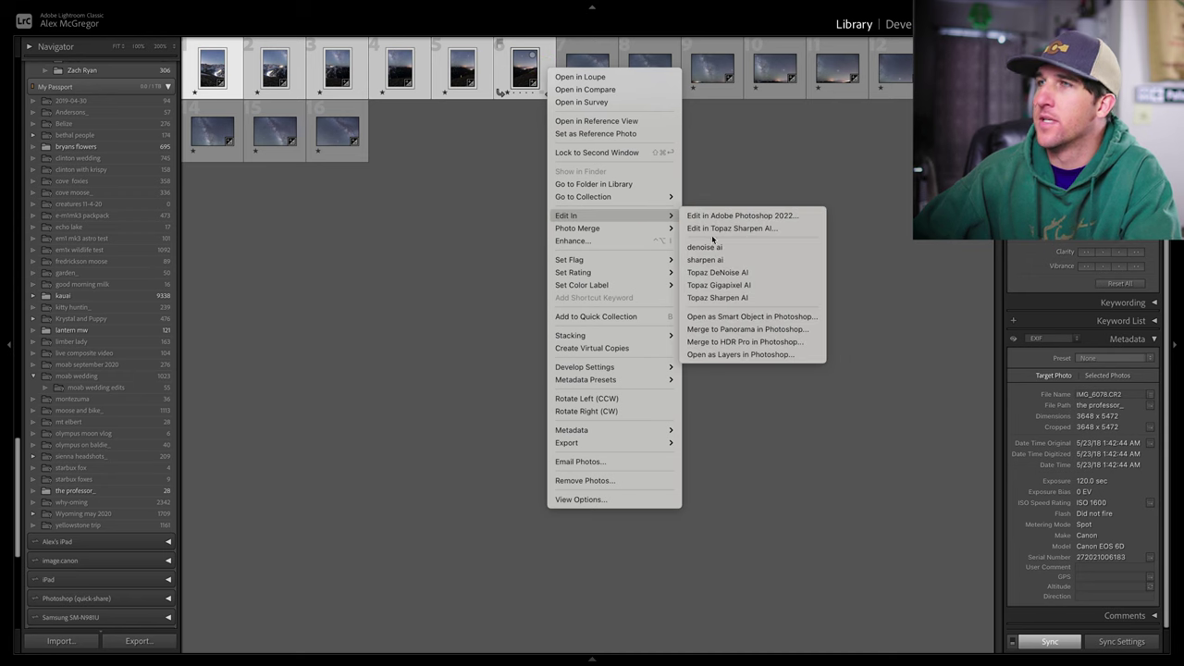
pyautogui.click(757, 331)
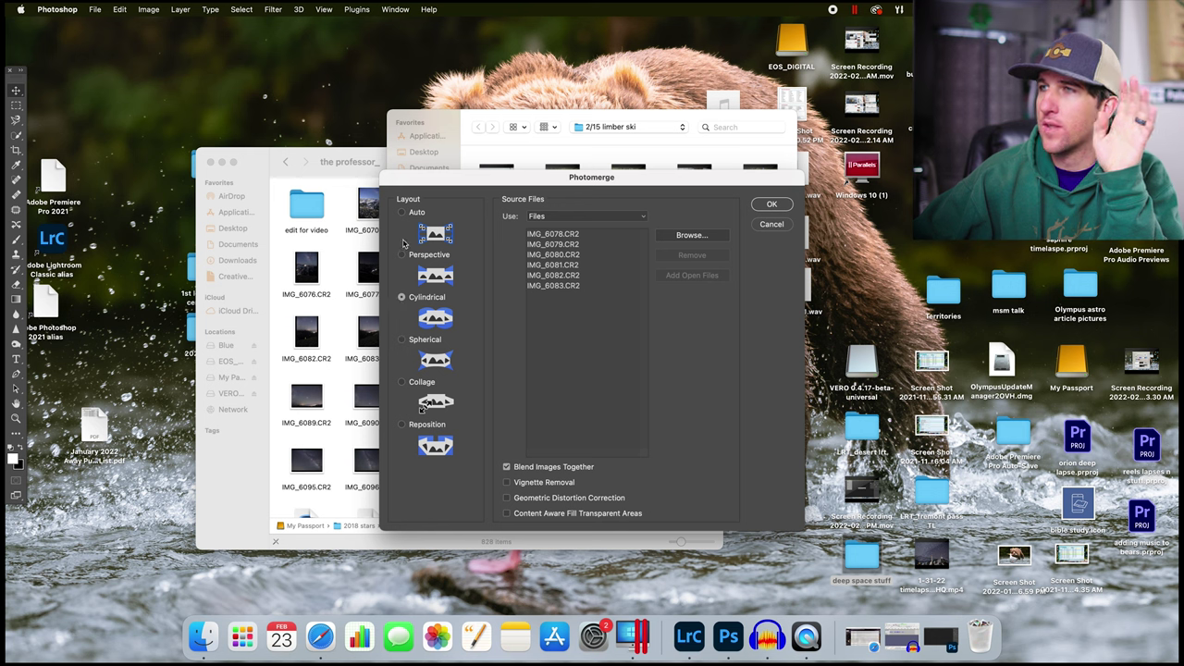
pyautogui.click(404, 212)
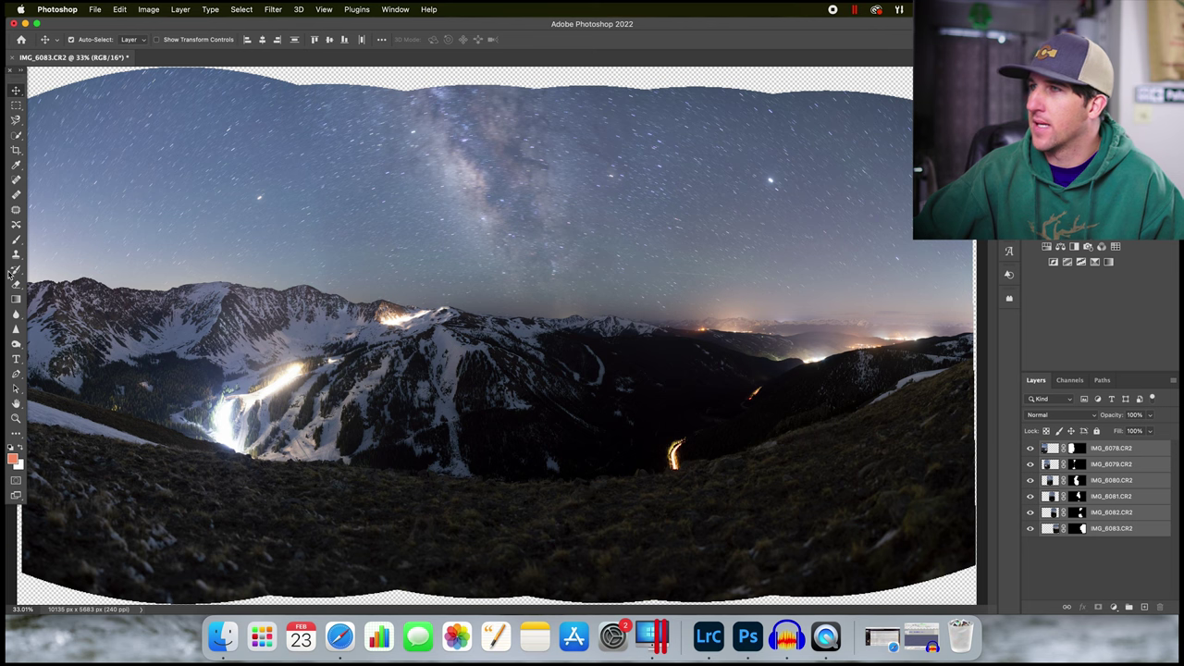
# Step: Return to Lightroom Classic and view the first Milky Way frame, IMG_6085, in Loupe
pyautogui.click(711, 639)
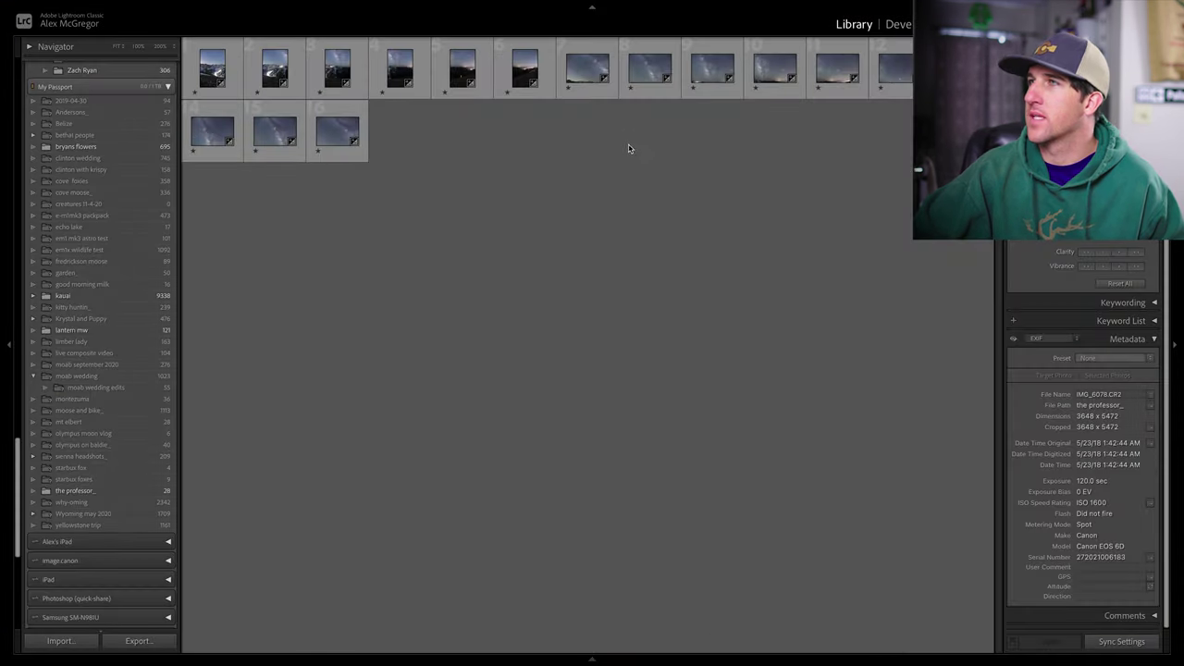
pyautogui.click(585, 93)
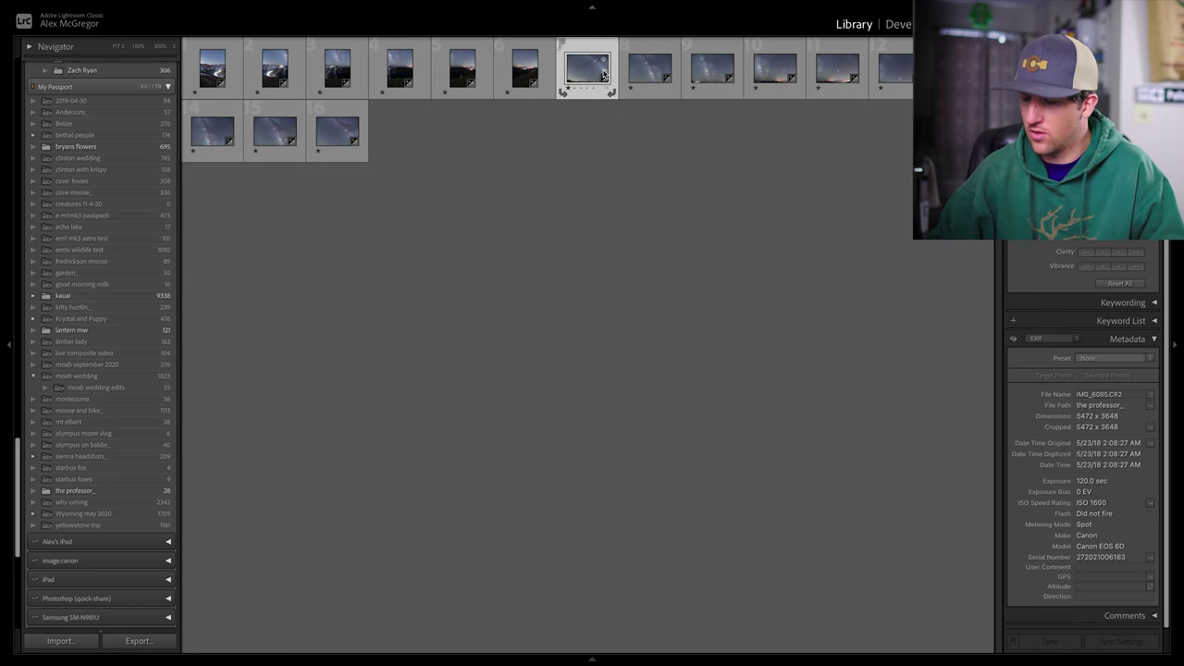
pyautogui.doubleClick(585, 94)
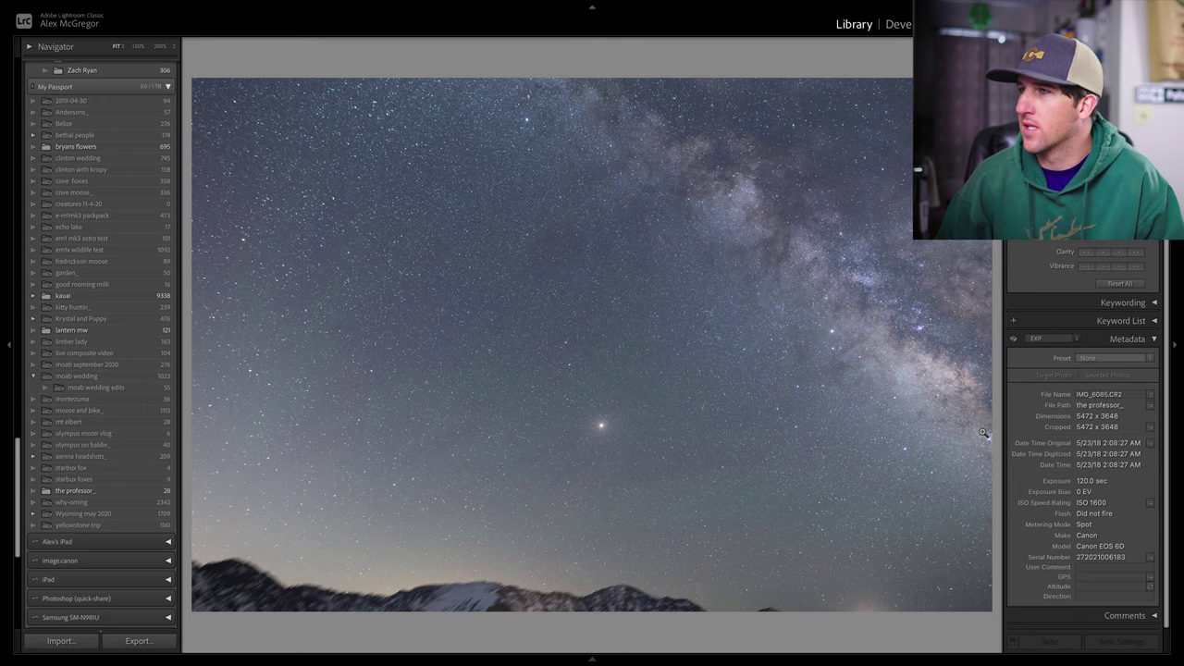
# Step: Step through the sky frames IMG_6086 to IMG_6094, comparing neighbouring exposures
pyautogui.press('Right')
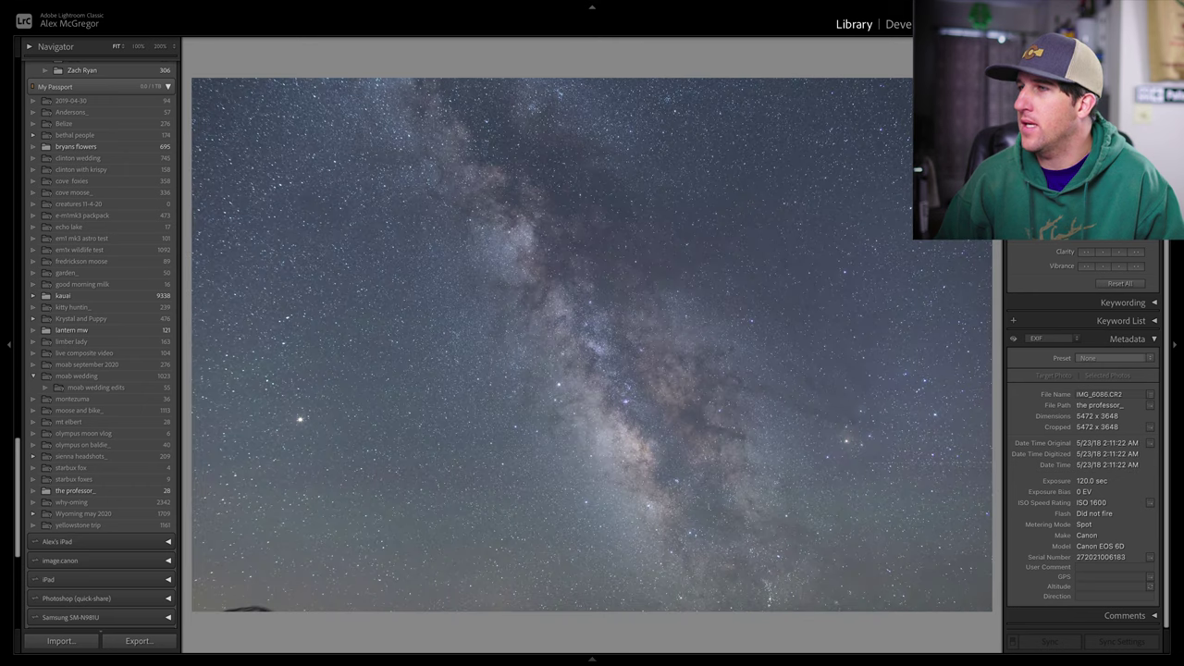
pyautogui.press('Right')
pyautogui.press('Right')
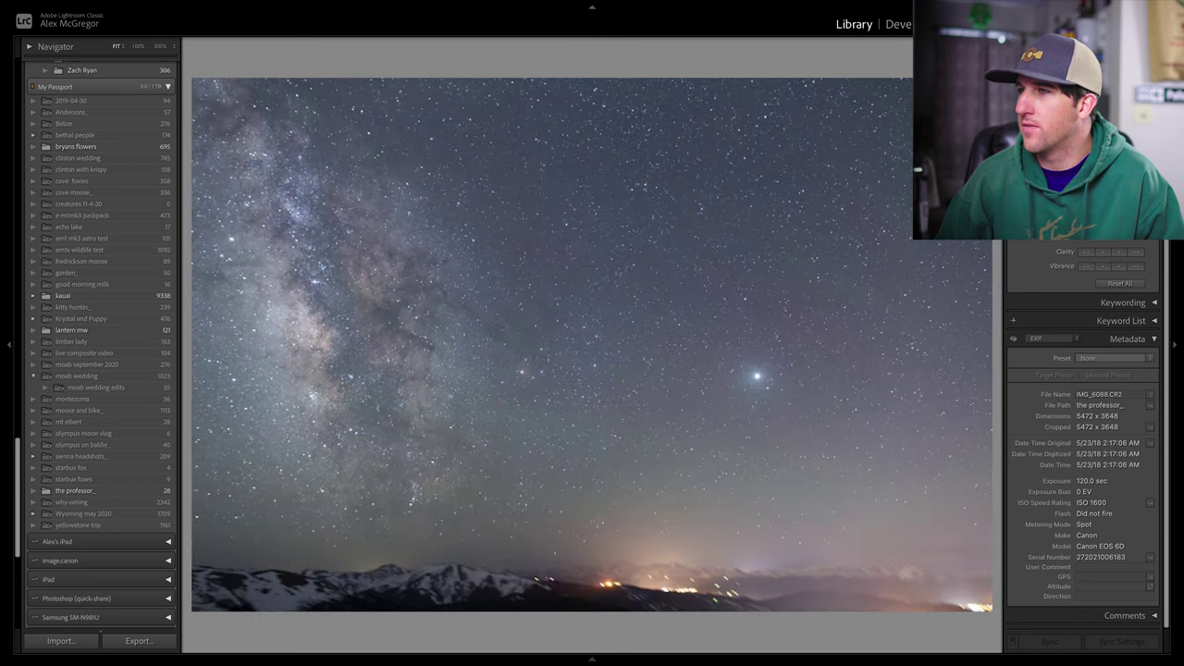
pyautogui.press('Right')
pyautogui.press('Right')
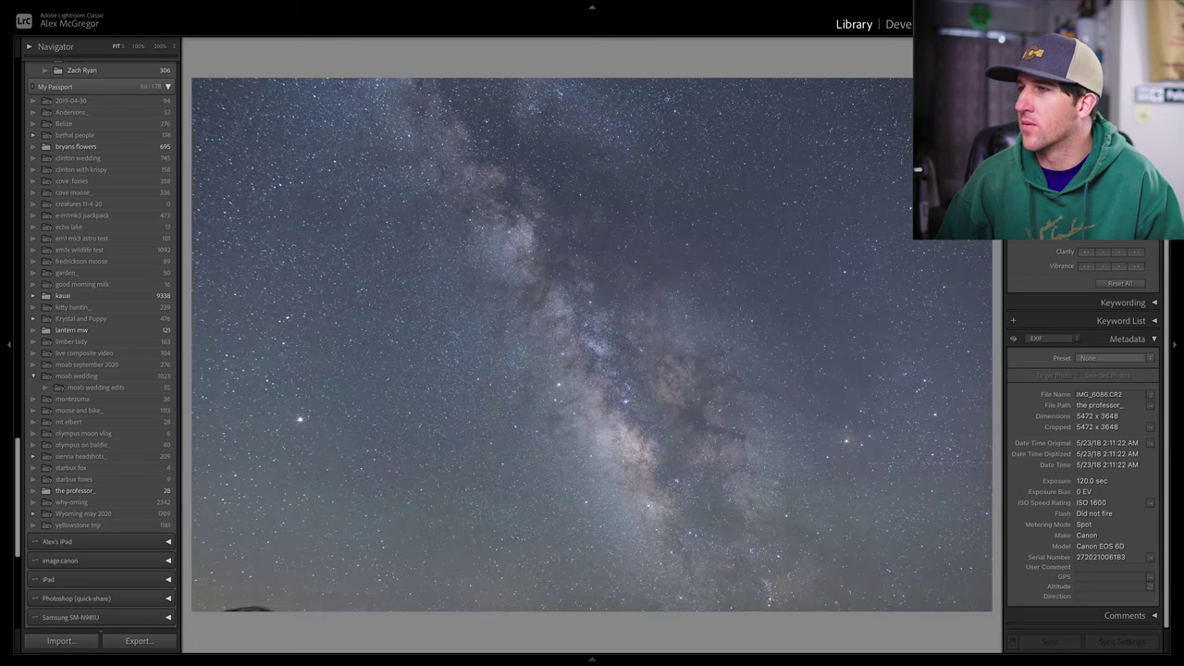
pyautogui.press('Left')
pyautogui.press('Left')
pyautogui.press('Right')
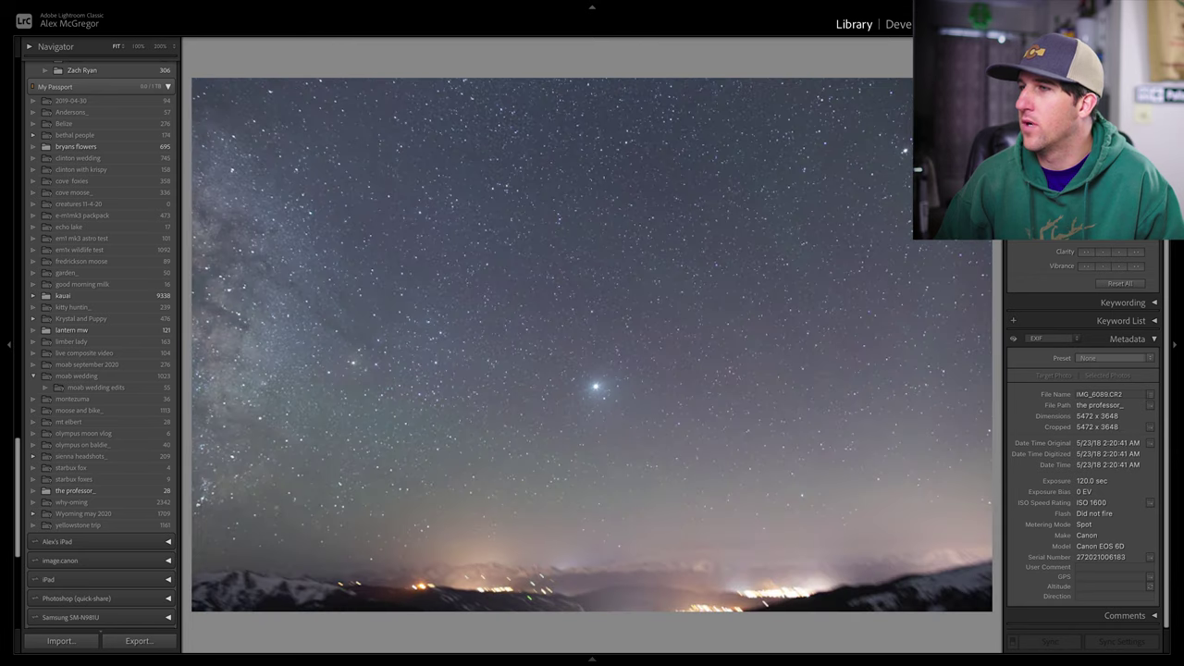
pyautogui.press('Right')
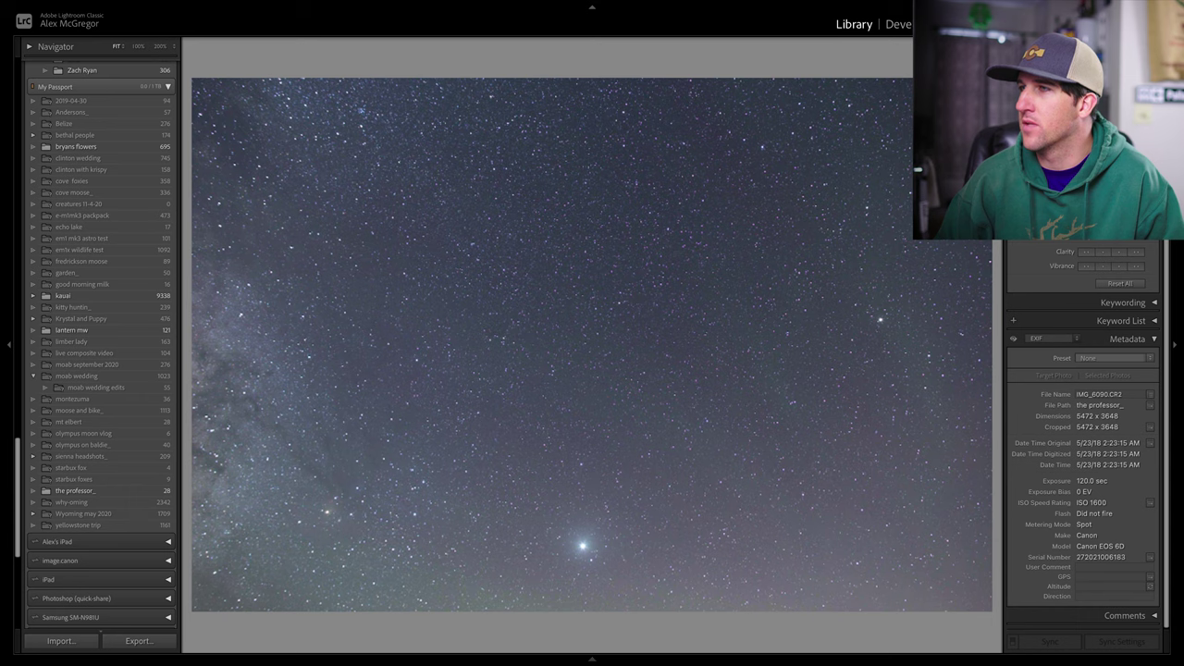
pyautogui.press('Right')
pyautogui.press('Right')
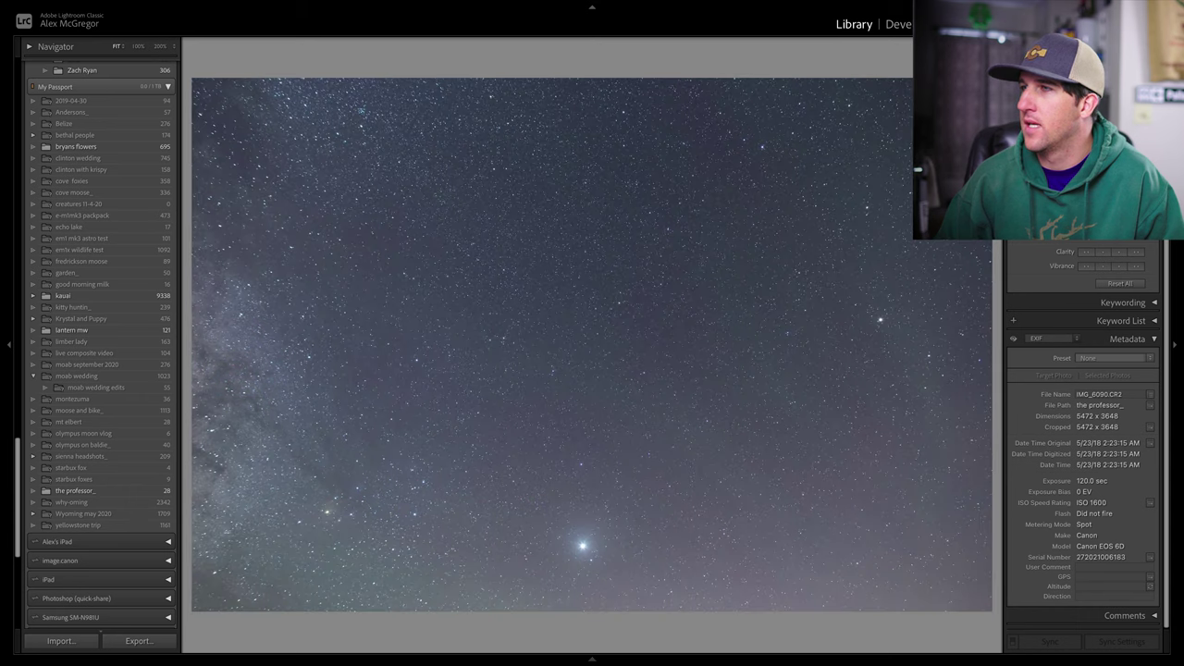
pyautogui.press('Right')
pyautogui.press('Right')
pyautogui.press('Right')
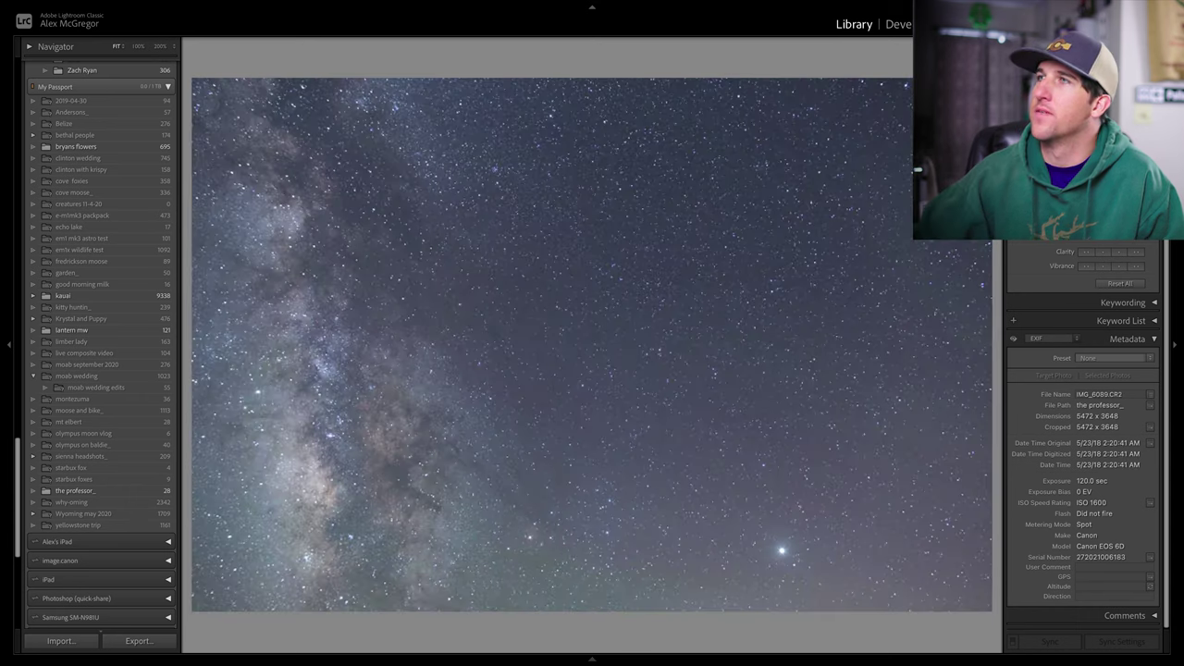
pyautogui.press('Right')
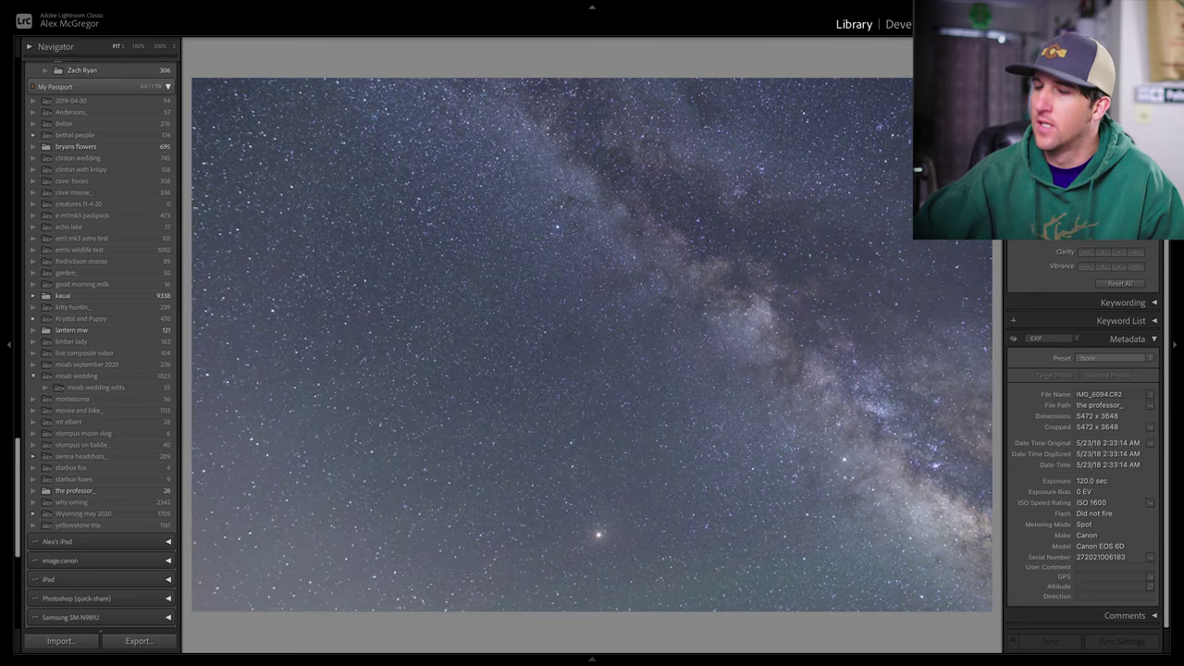
pyautogui.rightClick(983, 242)
pyautogui.click(864, 62)
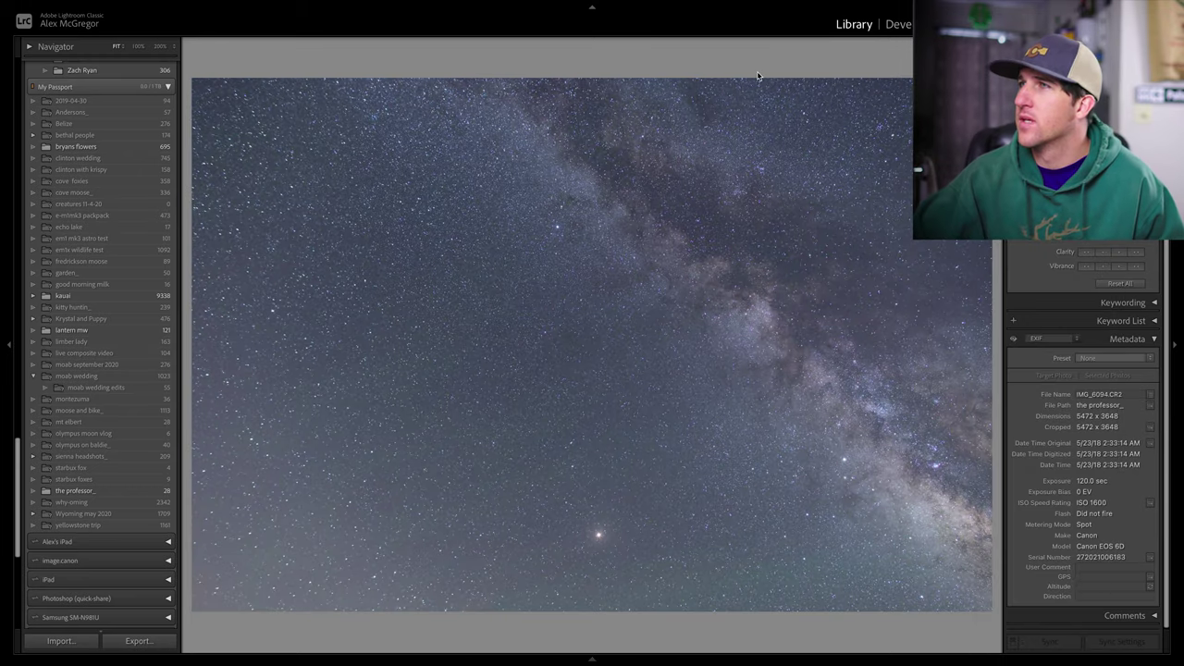
pyautogui.press('Right')
pyautogui.press('Right')
# Step: Select the ten sky frames IMG_6085–IMG_6094 in Grid and merge them via Photomerge in Photoshop
pyautogui.press('g')
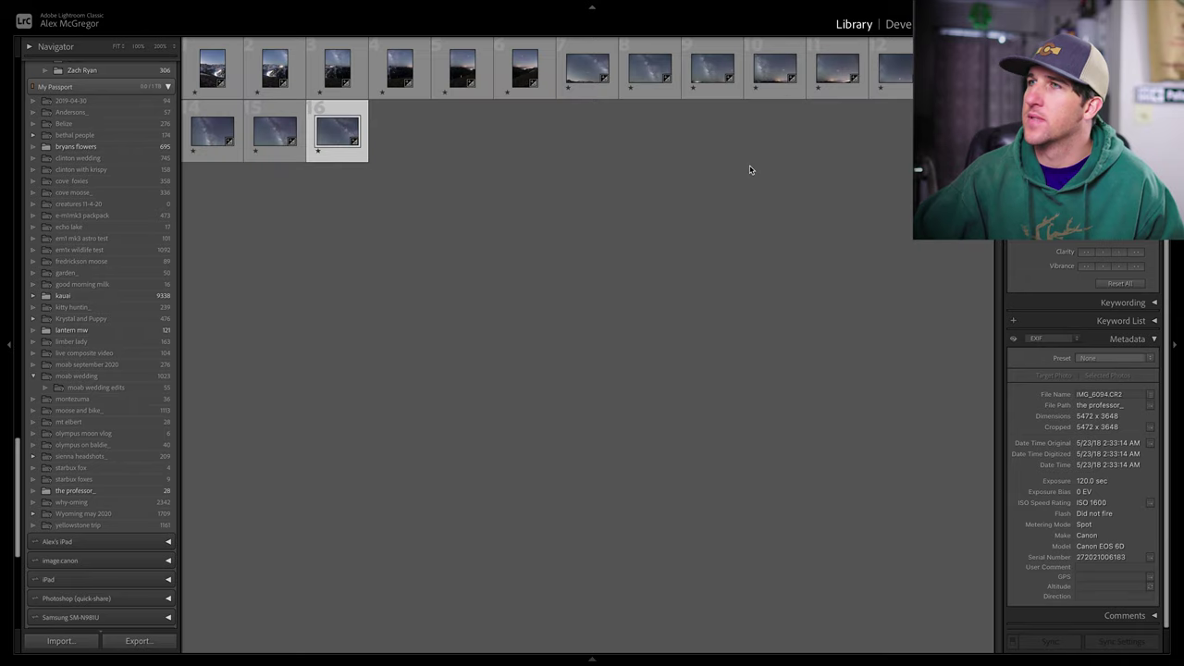
pyautogui.click(602, 95)
pyautogui.keyDown('shift'); pyautogui.click(343, 163); pyautogui.keyUp('shift')
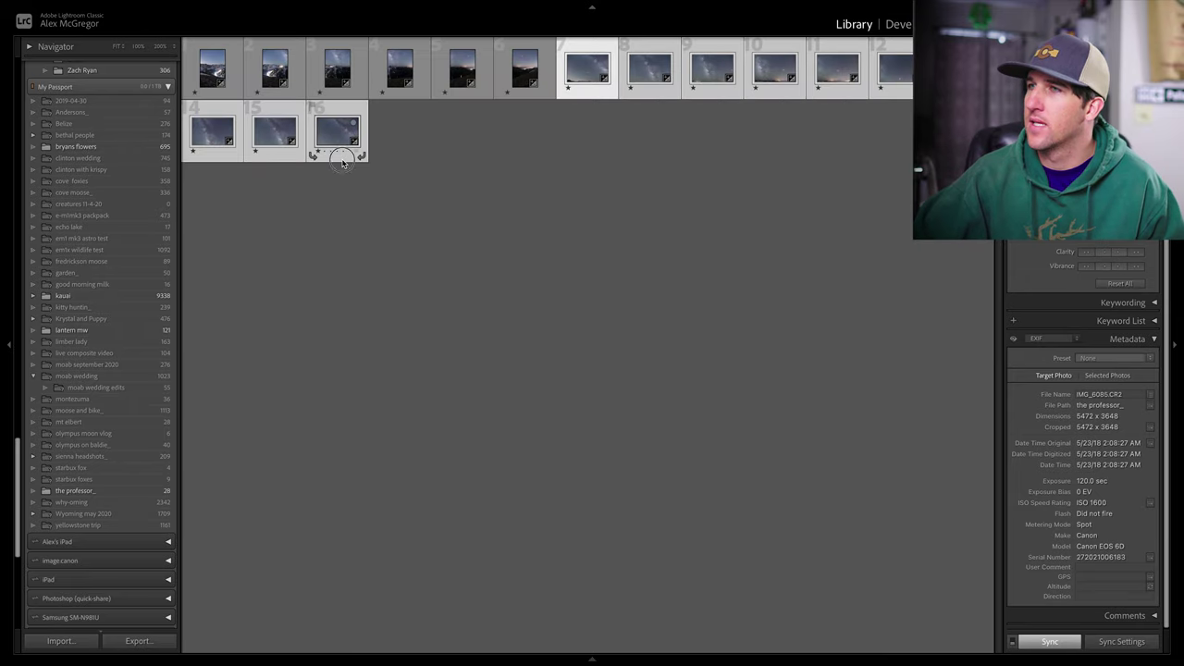
pyautogui.rightClick(342, 163)
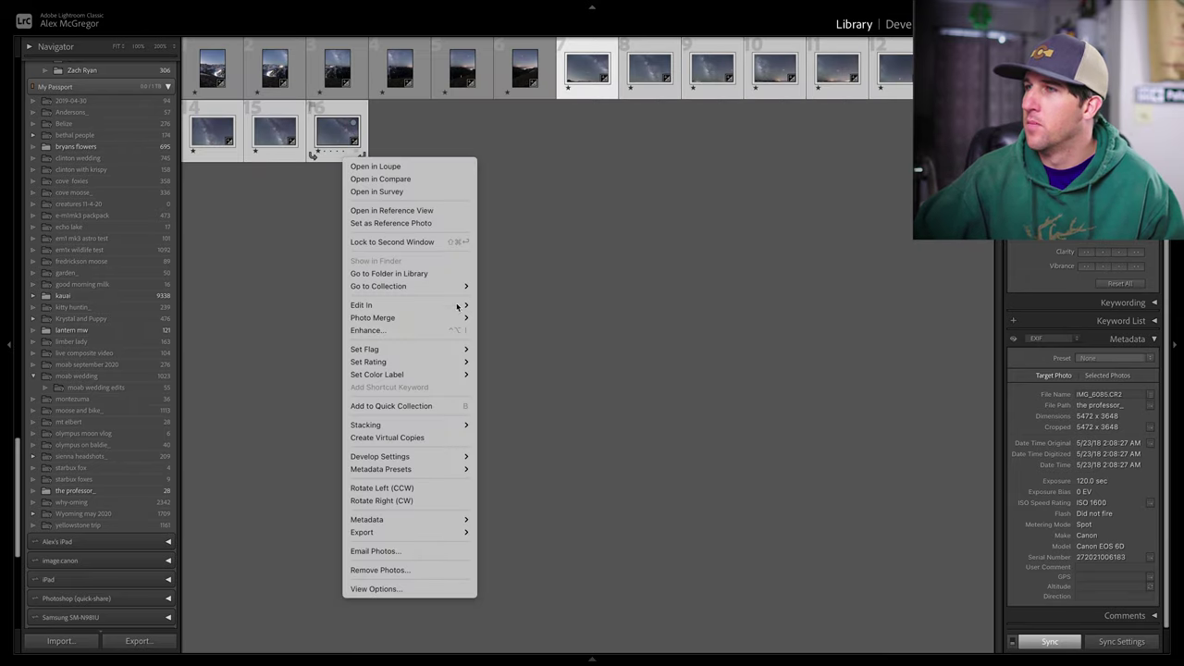
pyautogui.moveTo(457, 306)
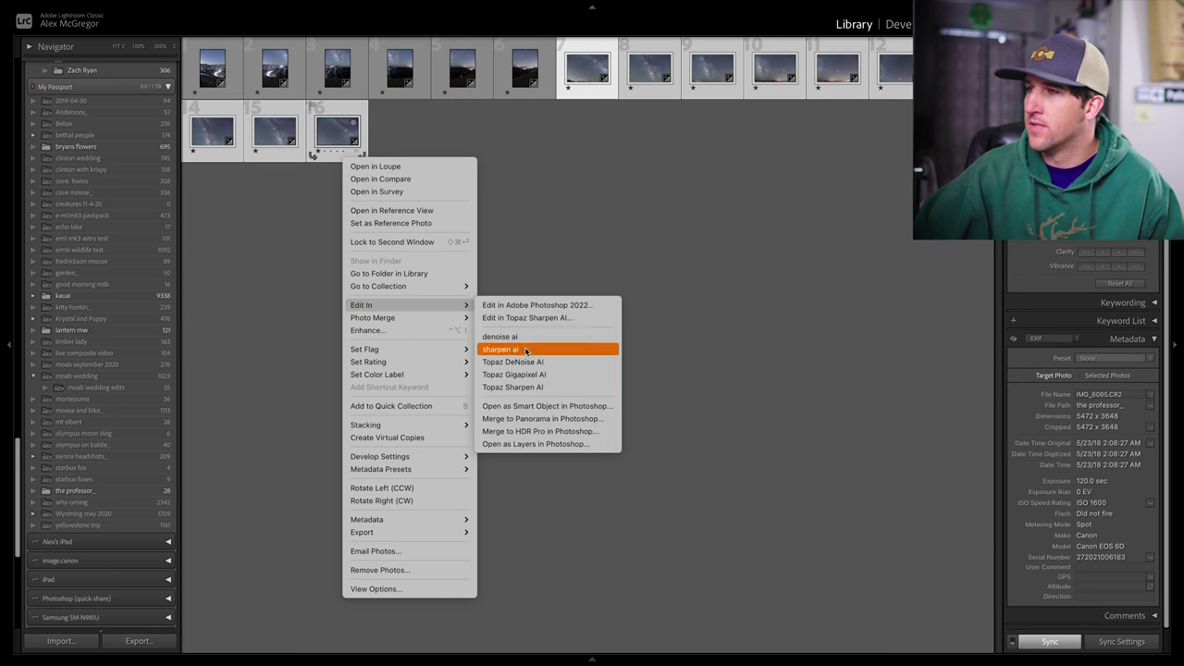
pyautogui.click(581, 423)
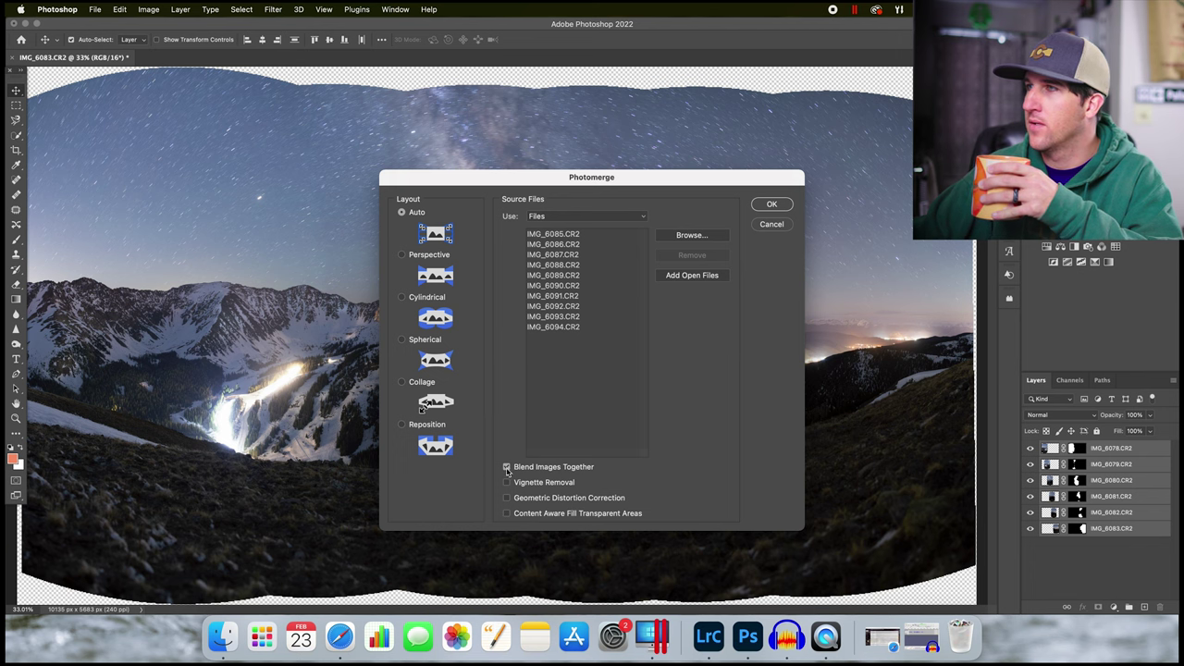
pyautogui.press('Return')
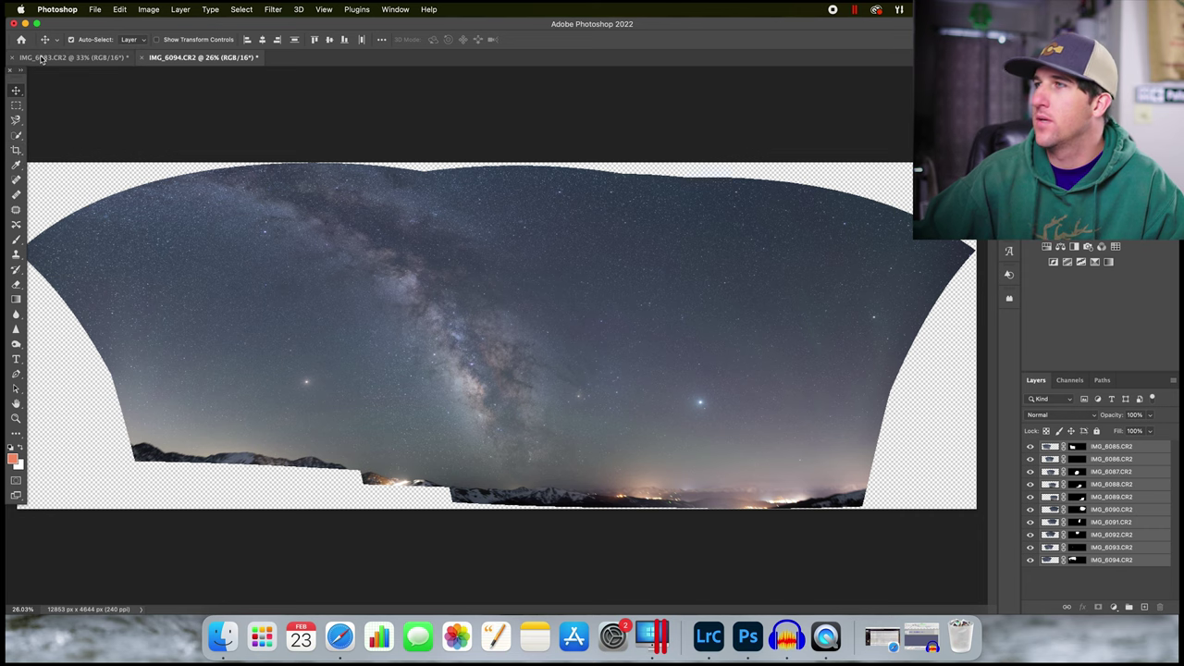
# Step: On the IMG_6083 foreground panorama, set a crop trimming the bottom-right and extending the canvas upward
pyautogui.click(41, 59)
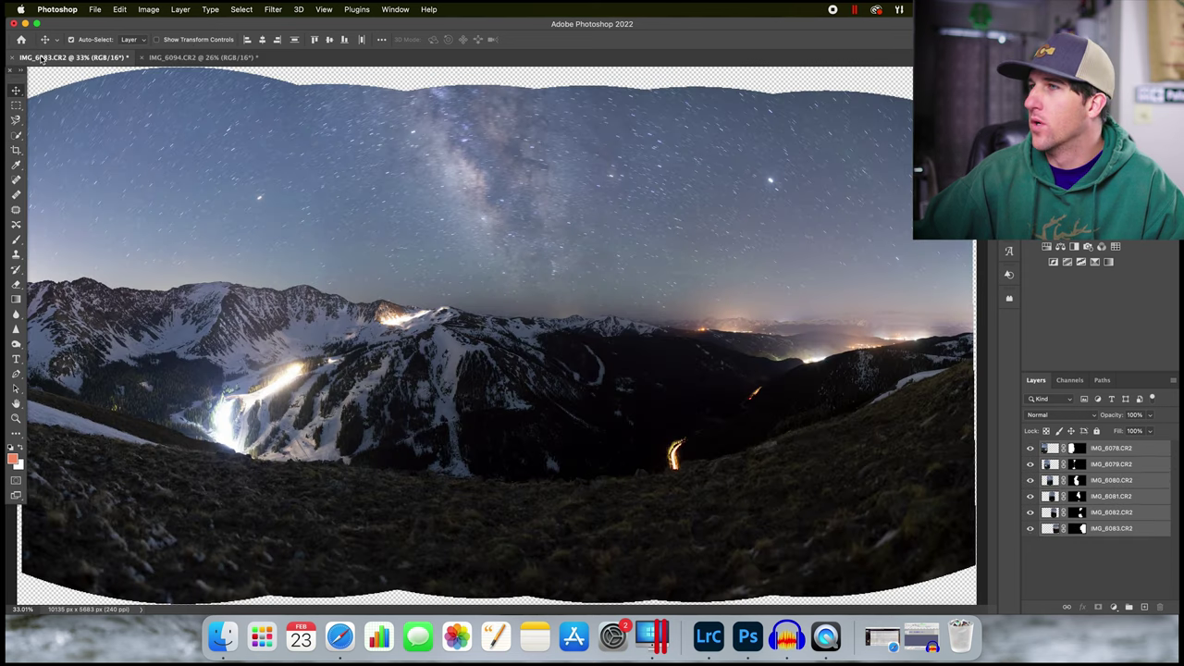
pyautogui.click(15, 150)
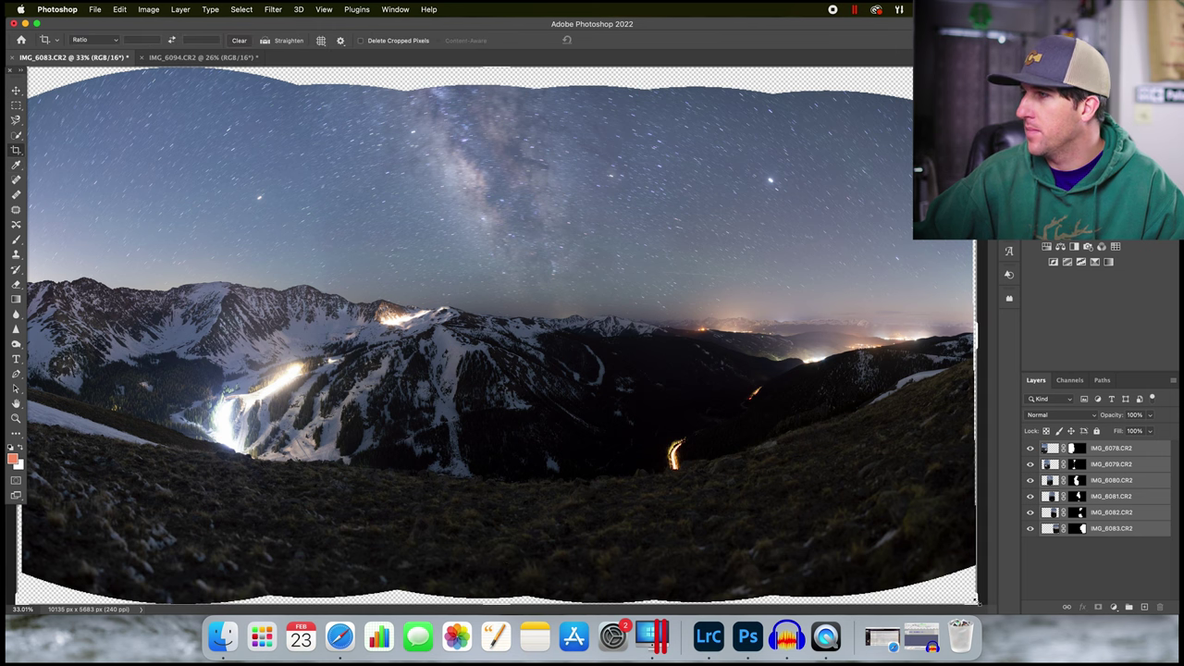
pyautogui.moveTo(975, 600); pyautogui.dragTo(972, 582)
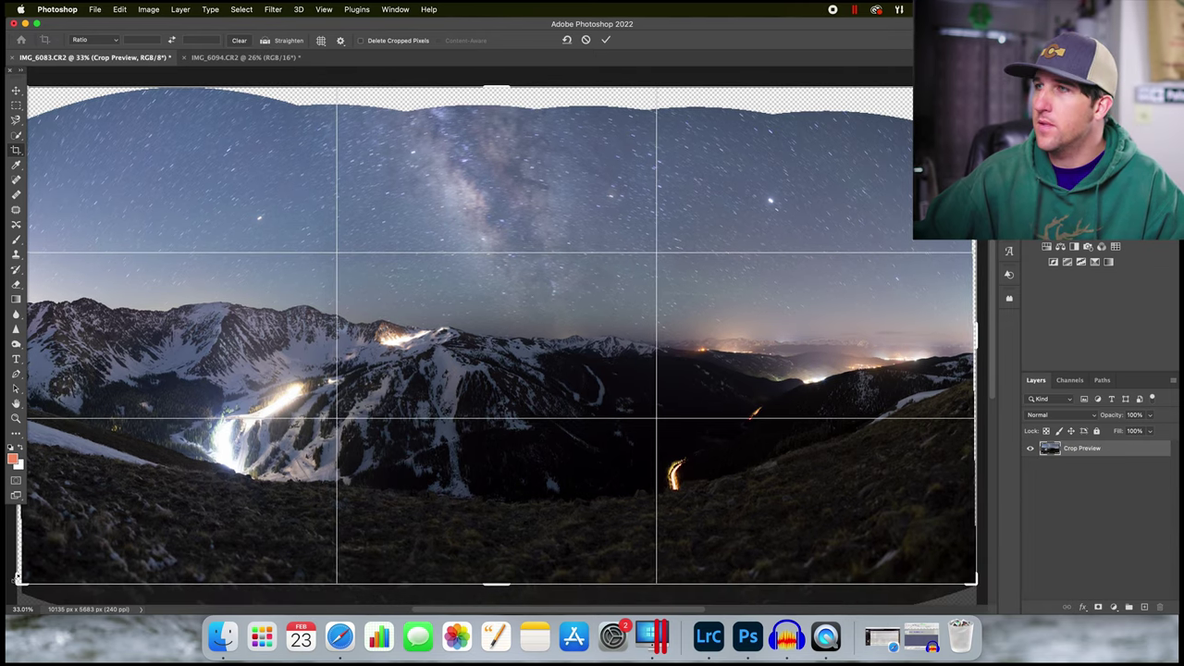
pyautogui.scroll(5, 549, 240)
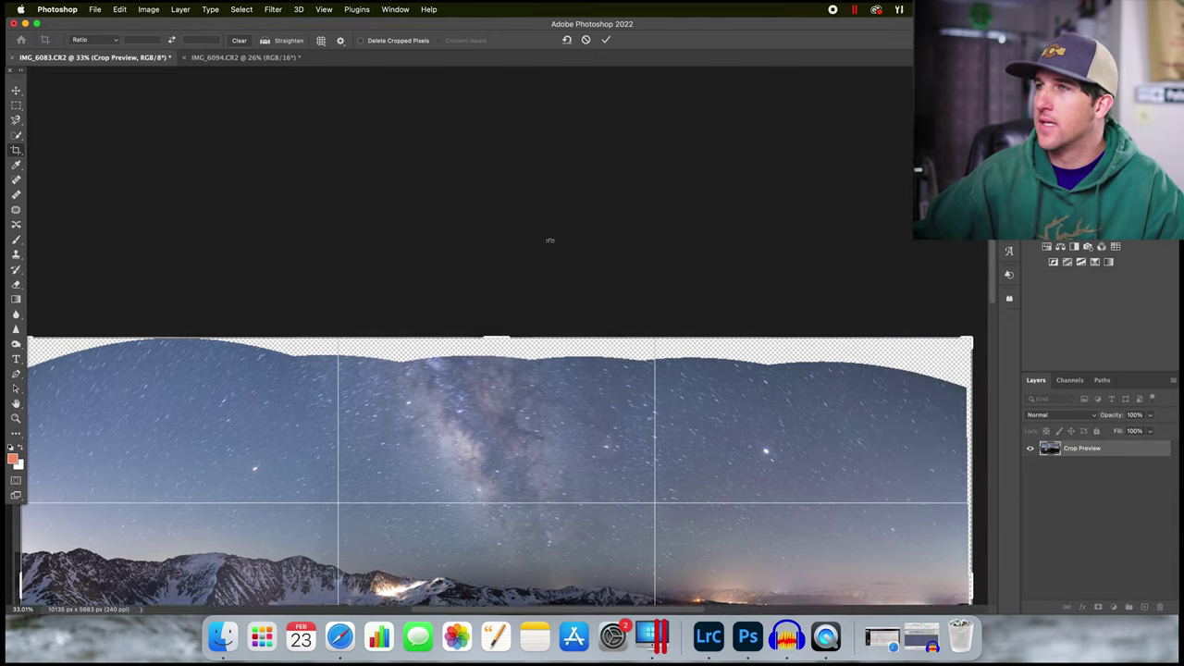
pyautogui.scroll(1, 550, 241)
pyautogui.moveTo(487, 352); pyautogui.dragTo(491, 225)
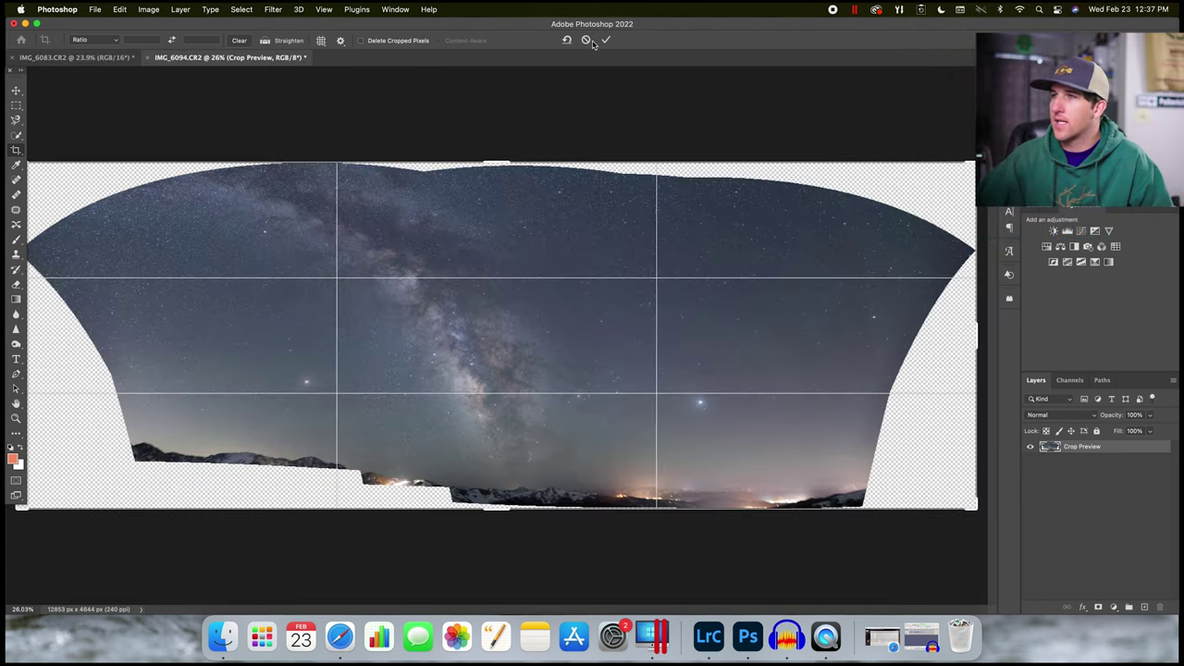
pyautogui.click(588, 41)
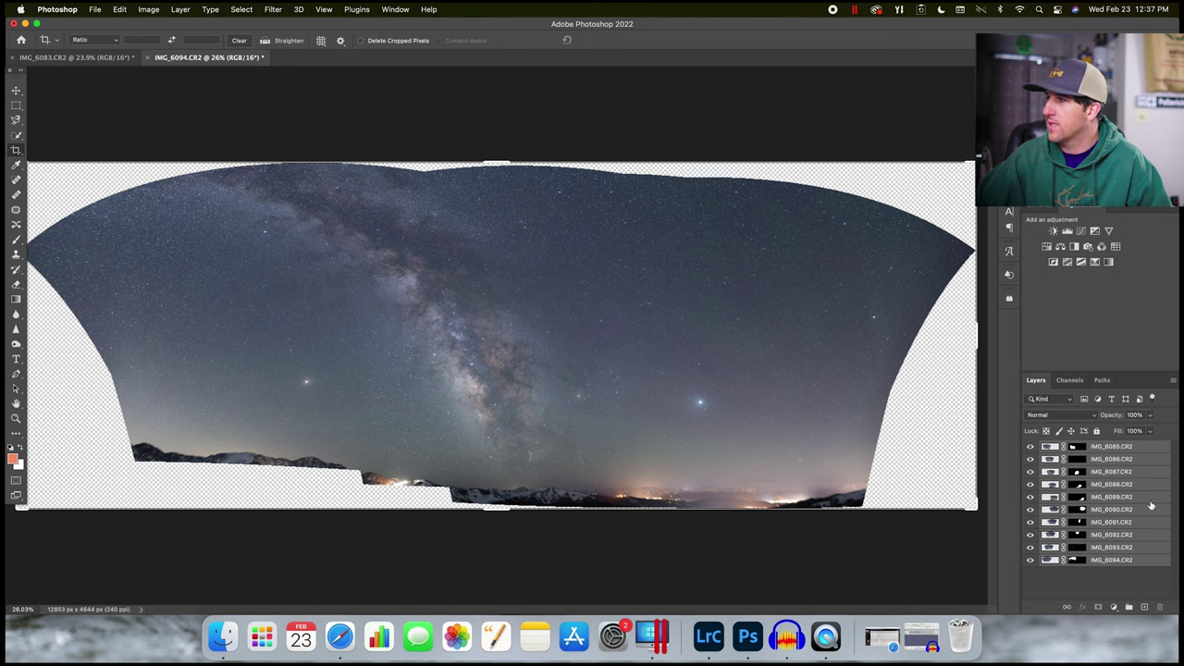
# Step: Merge the sky panorama's layers into one IMG_6085.CR2 layer and duplicate it
pyautogui.rightClick(1154, 514)
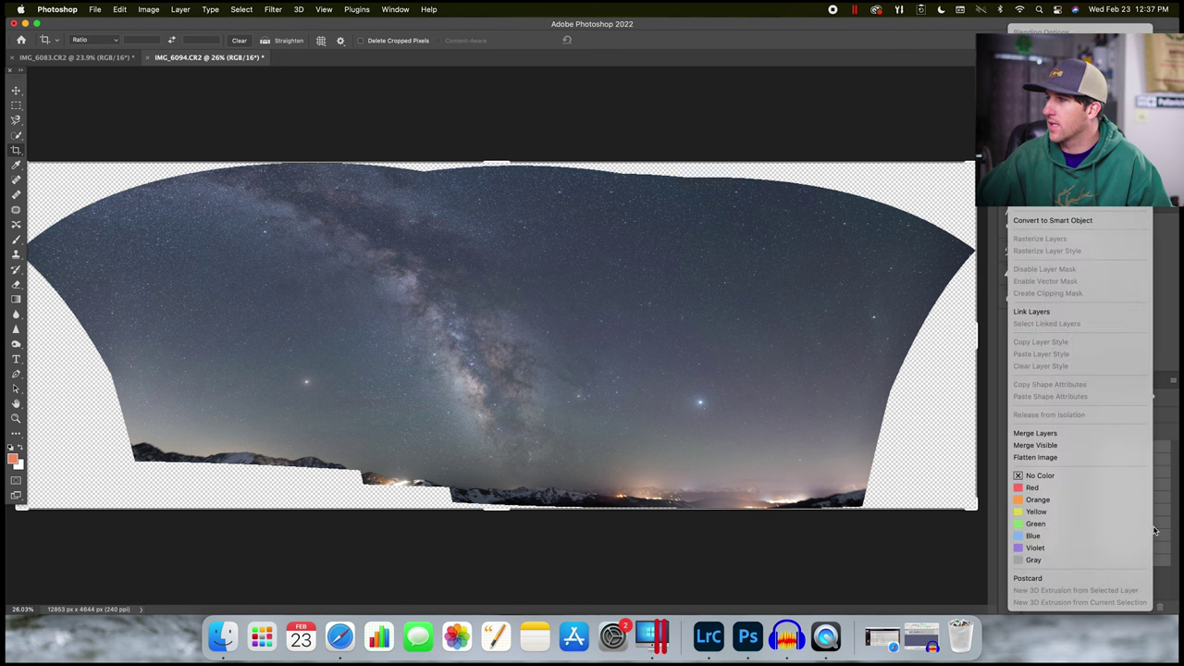
pyautogui.click(1113, 437)
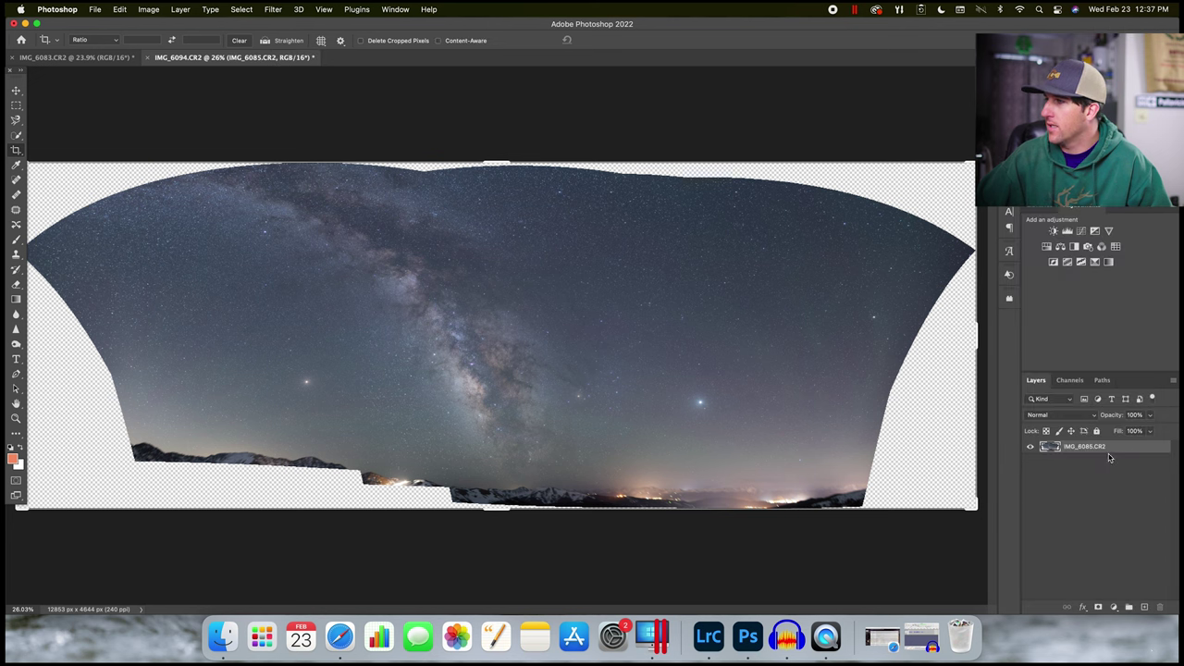
pyautogui.moveTo(1109, 457); pyautogui.dragTo(1145, 607)
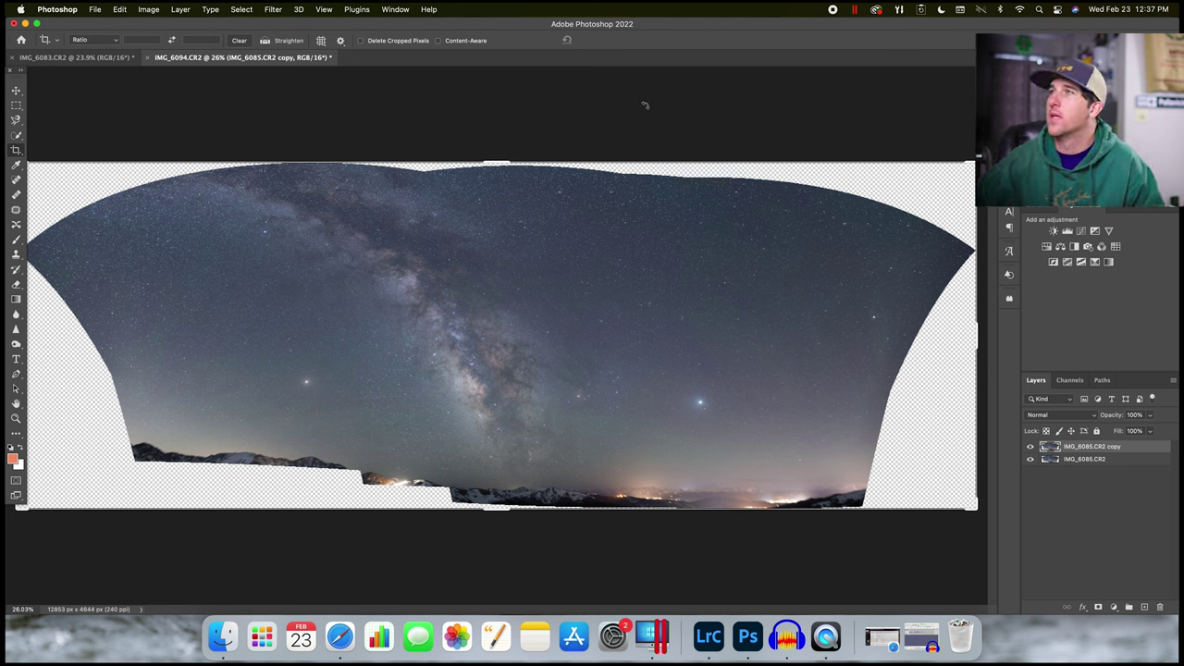
pyautogui.press('super+t')
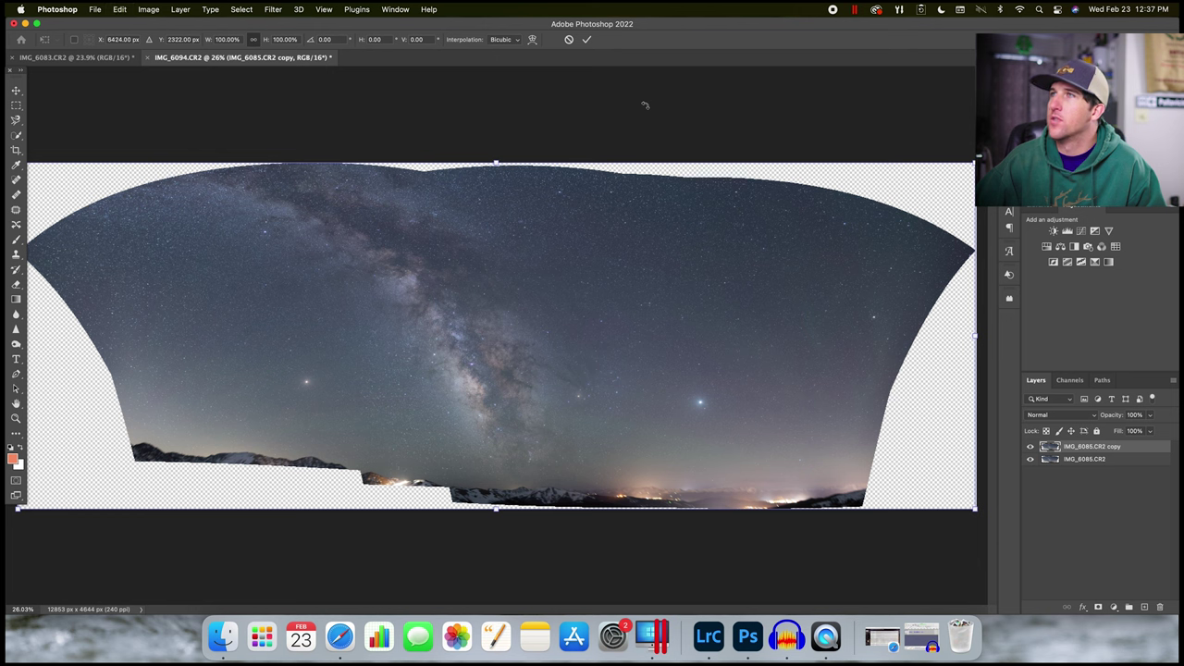
# Step: Warp the copied sky layer, pulling its left, right and corner edges outward, and hide the original
pyautogui.click(534, 40)
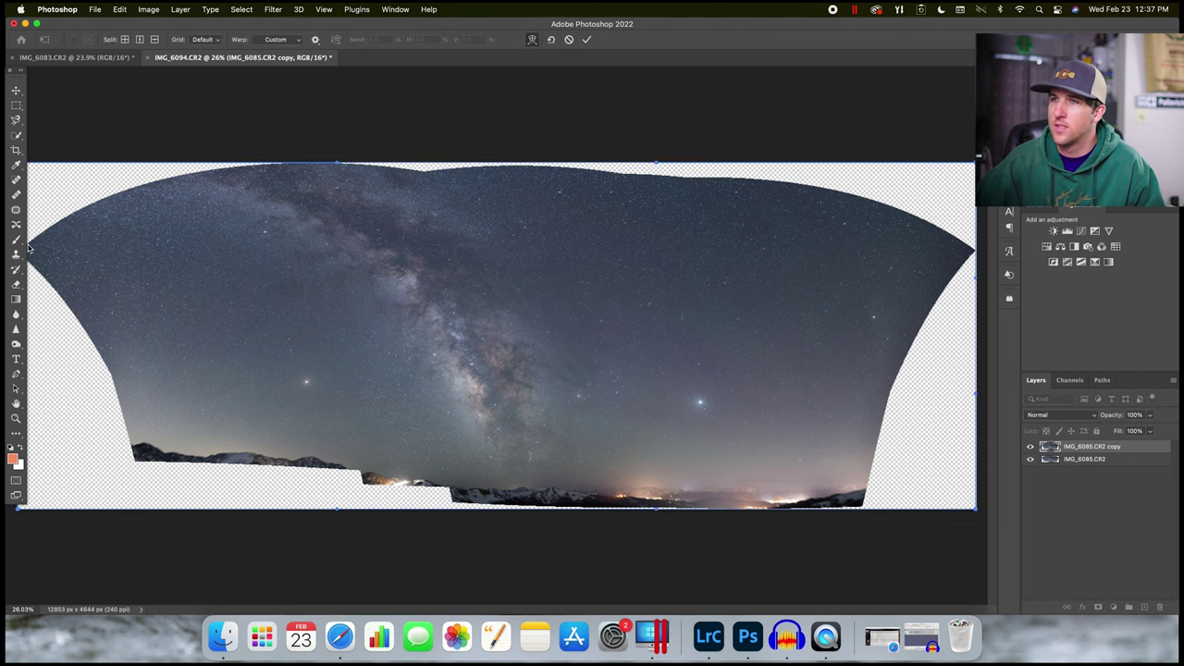
pyautogui.press('super+minus')
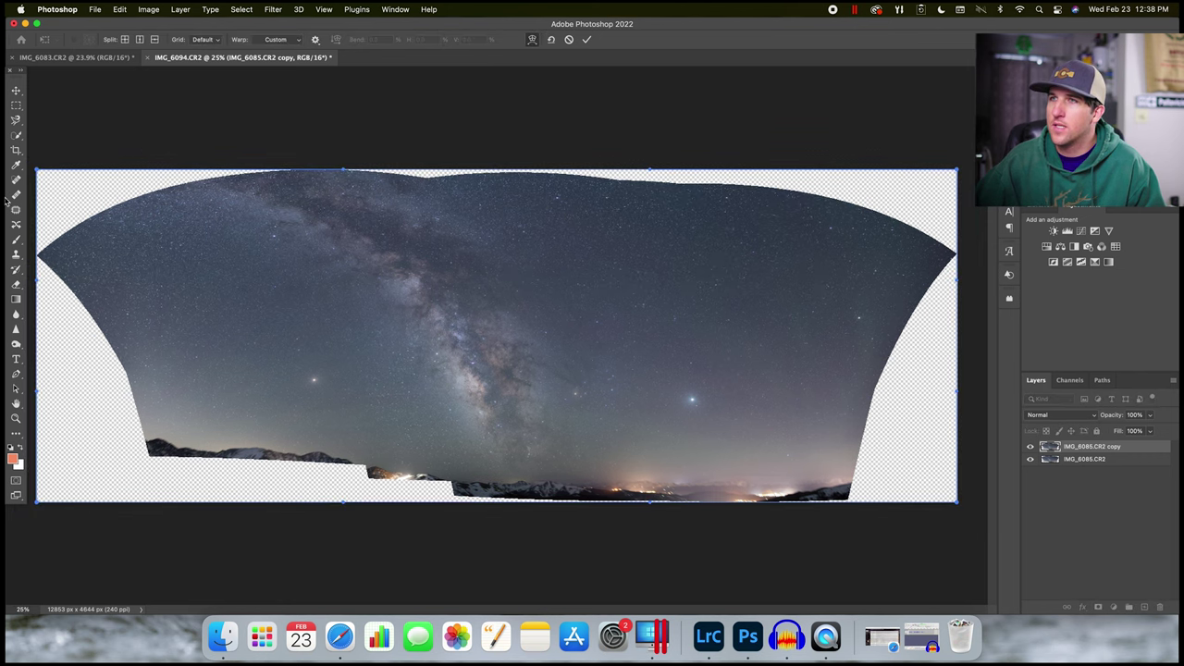
pyautogui.moveTo(35, 284); pyautogui.dragTo(106, 240)
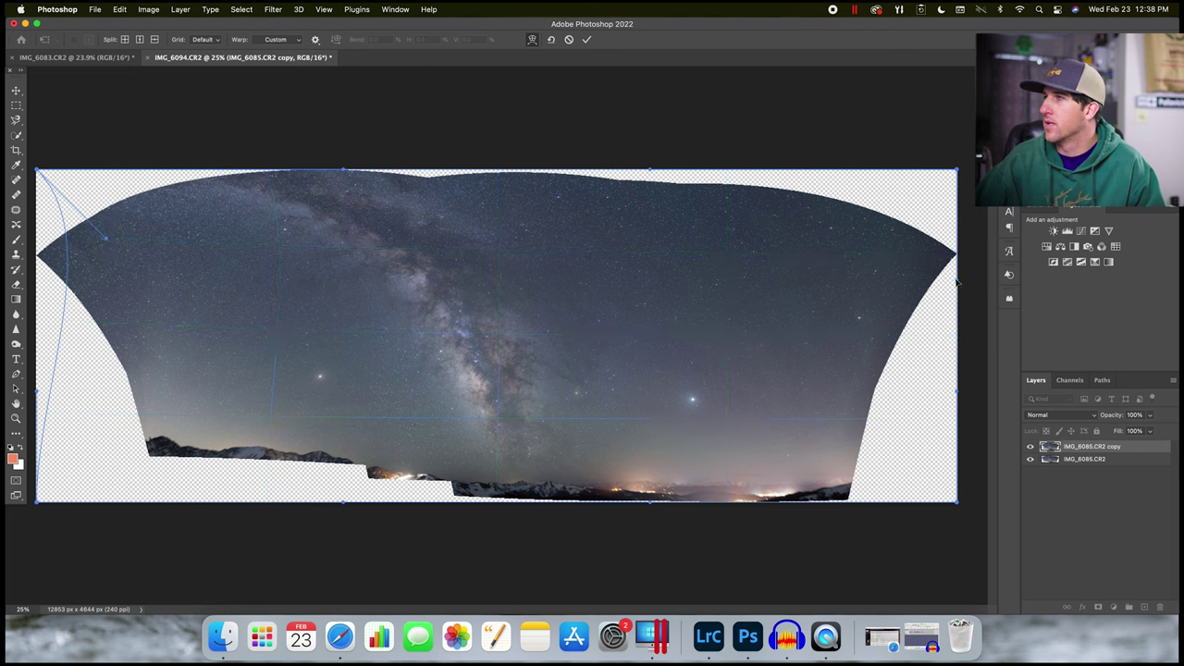
pyautogui.moveTo(958, 282); pyautogui.dragTo(898, 238)
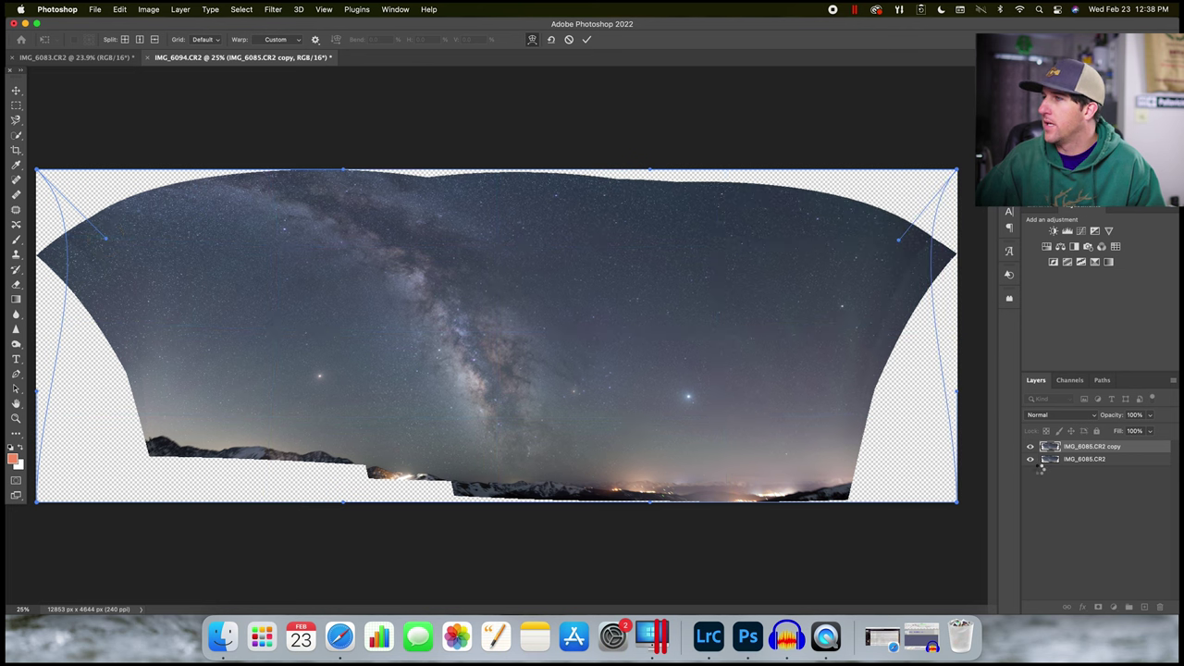
pyautogui.click(1030, 459)
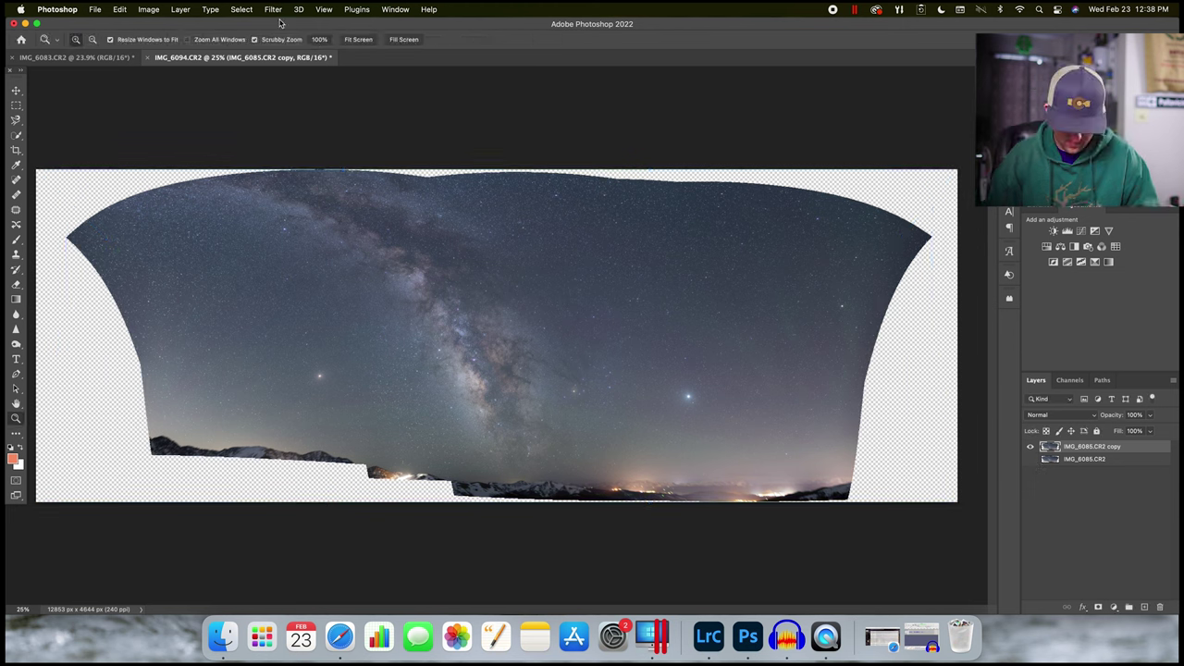
pyautogui.moveTo(35, 502); pyautogui.dragTo(66, 523)
pyautogui.moveTo(958, 170); pyautogui.dragTo(867, 162)
pyautogui.moveTo(886, 227); pyautogui.dragTo(886, 191)
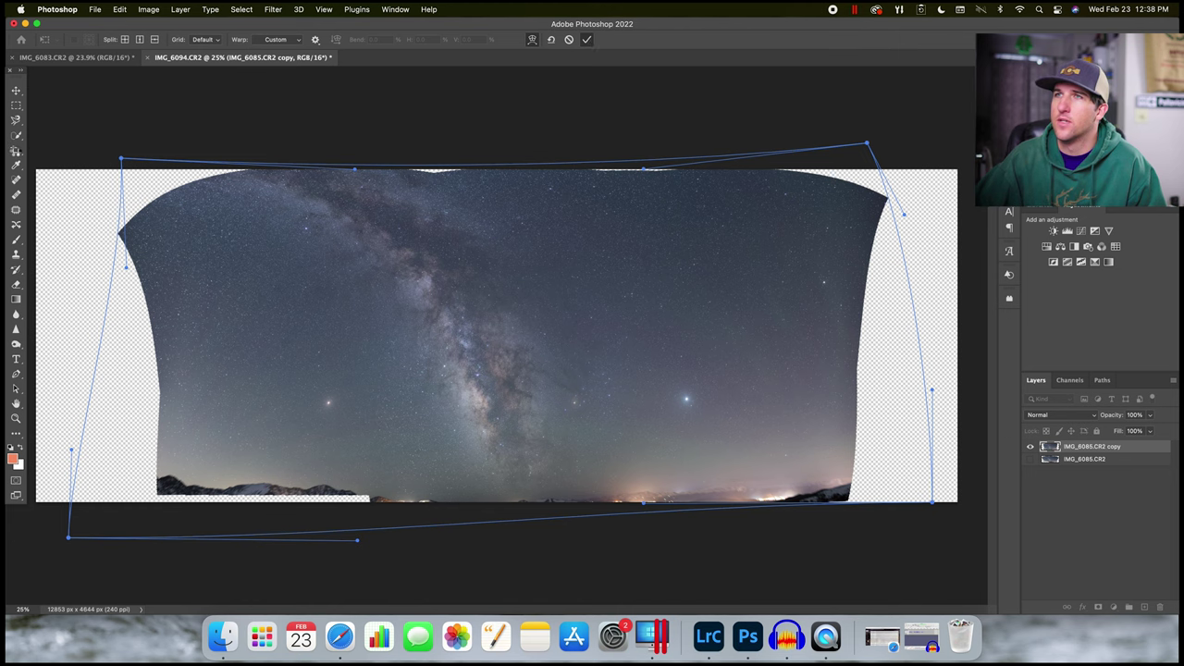
# Step: Commit the warp, crop the sky to 9480 × 4241 px, duplicate the layer, and open Camera Raw Filter
pyautogui.click(16, 150)
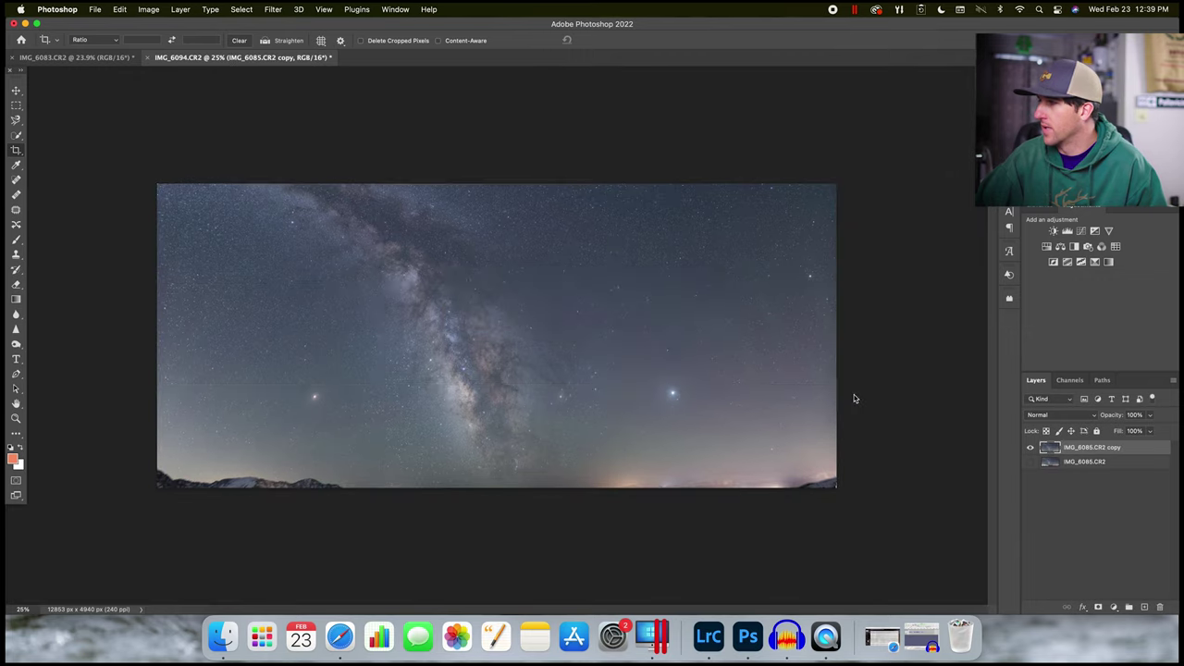
pyautogui.moveTo(1103, 451); pyautogui.dragTo(1145, 608)
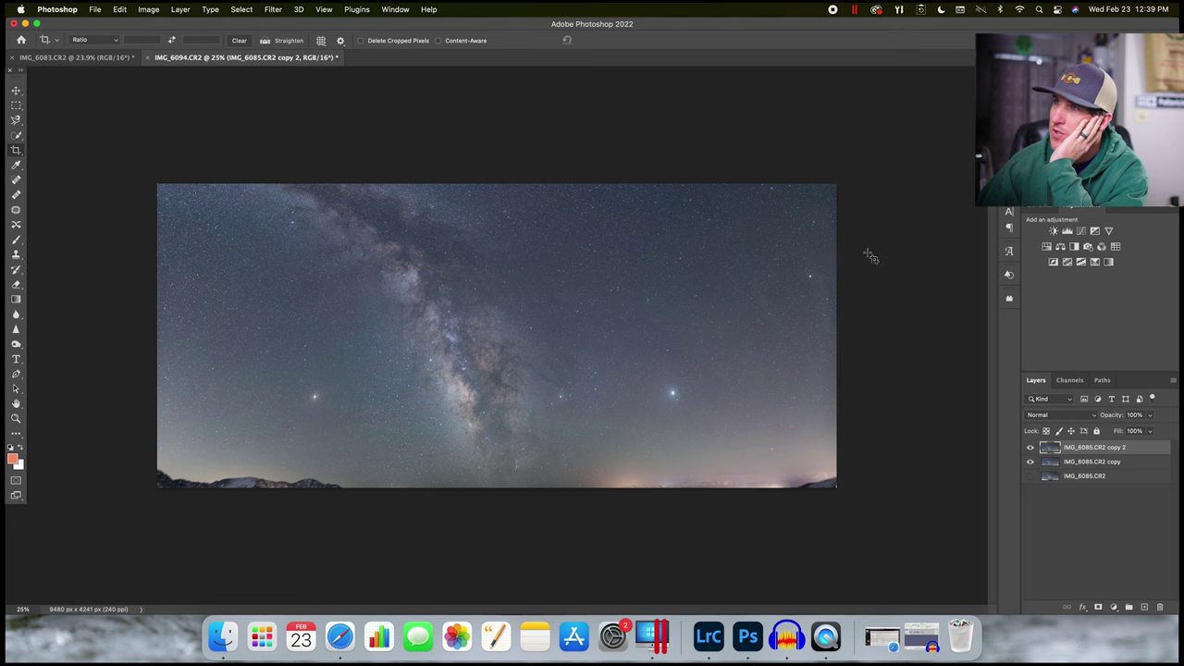
pyautogui.press('super+shift+a')
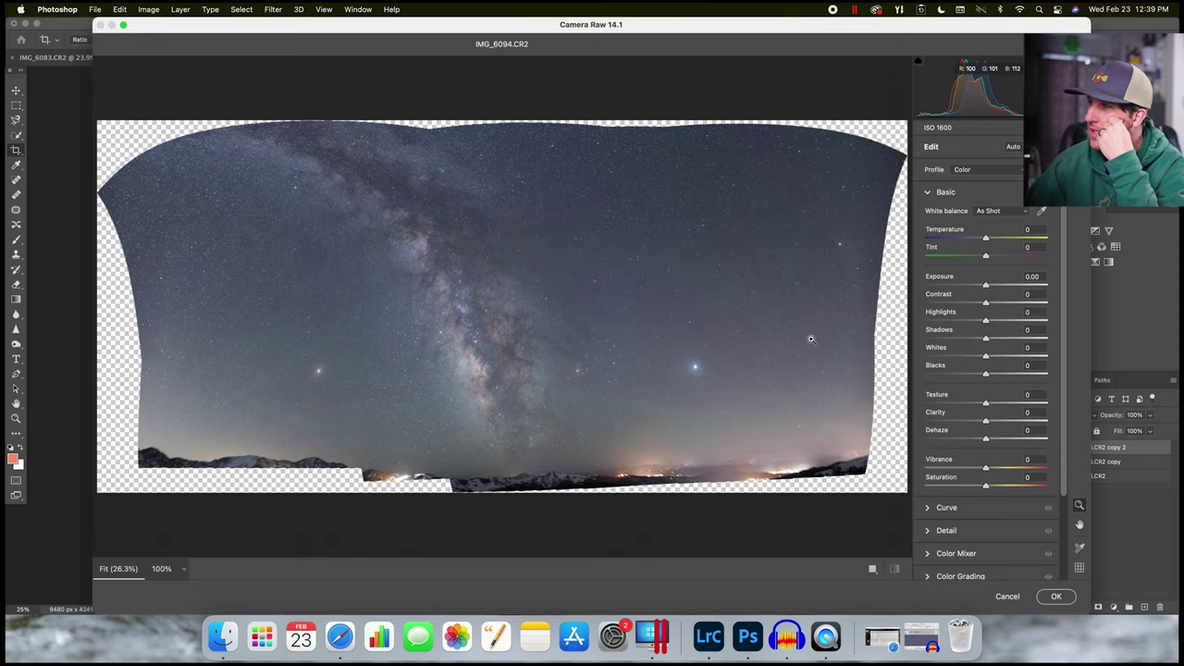
# Step: In Camera Raw, try Vibrance and Saturation at +100, then settle on Vibrance +49 and Saturation +61
pyautogui.scroll(-4, 996, 308)
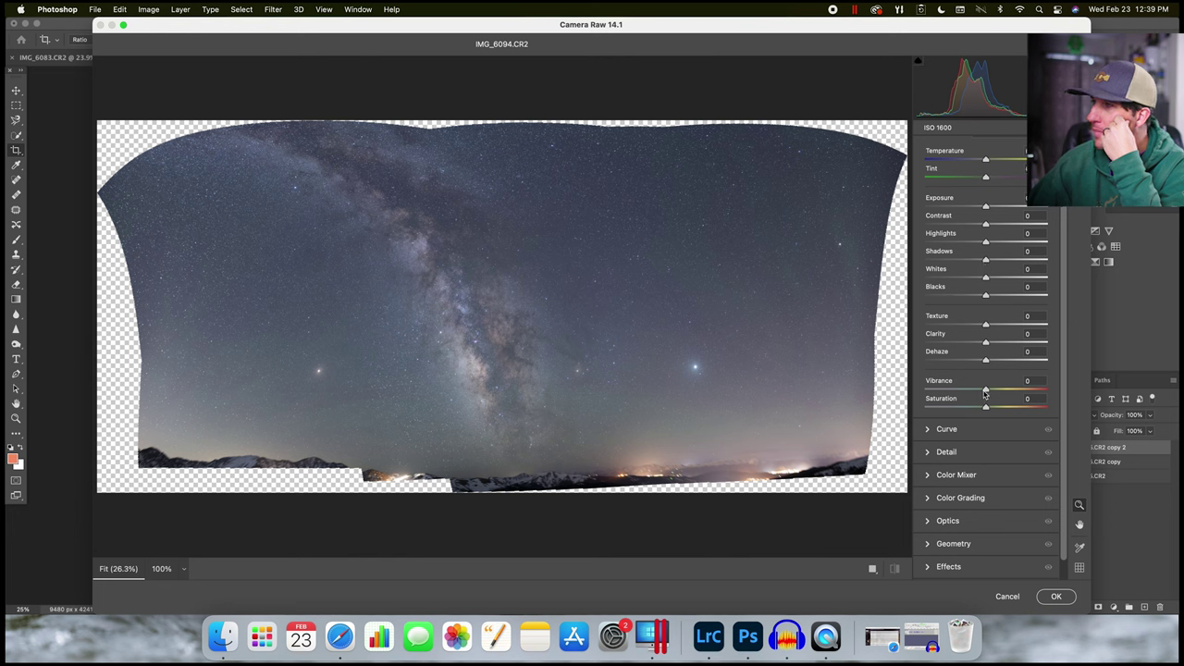
pyautogui.moveTo(985, 388); pyautogui.dragTo(1106, 386)
pyautogui.moveTo(987, 408); pyautogui.dragTo(1050, 407)
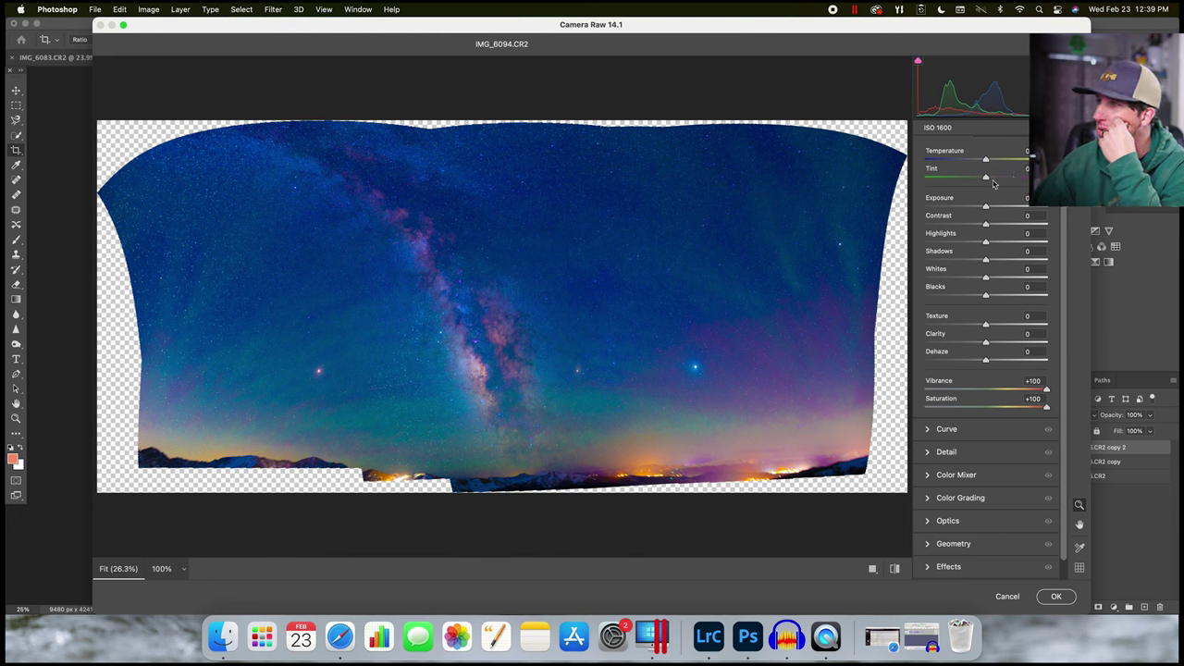
pyautogui.moveTo(985, 162); pyautogui.dragTo(990, 160)
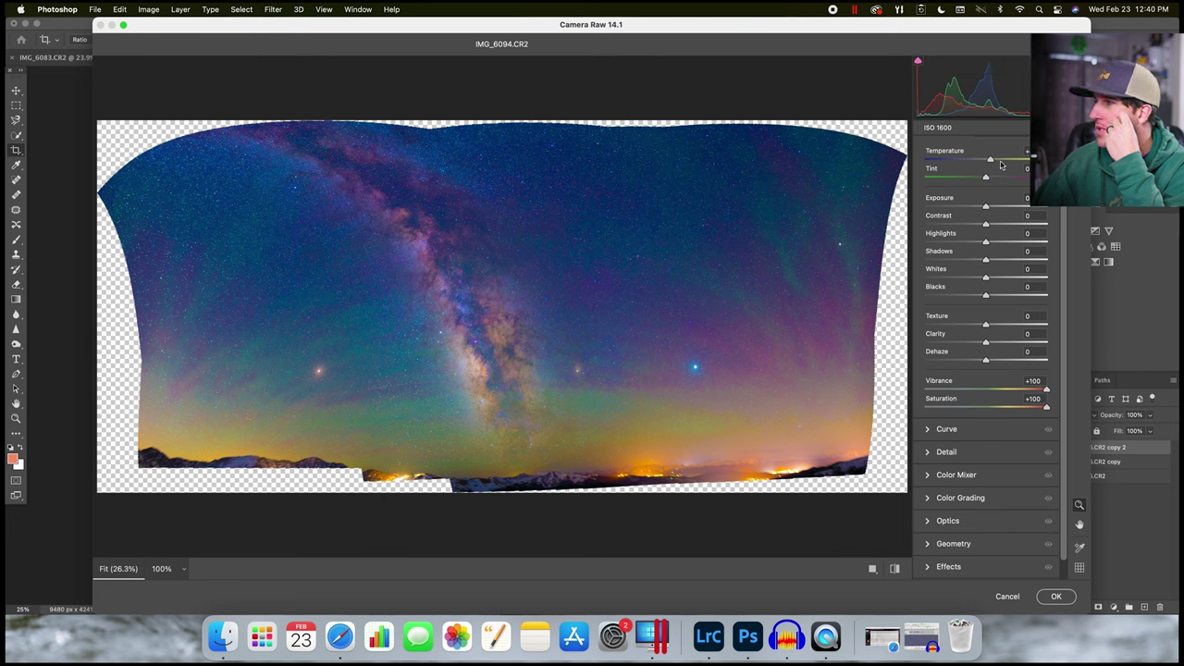
pyautogui.click(1004, 389)
pyautogui.click(1024, 407)
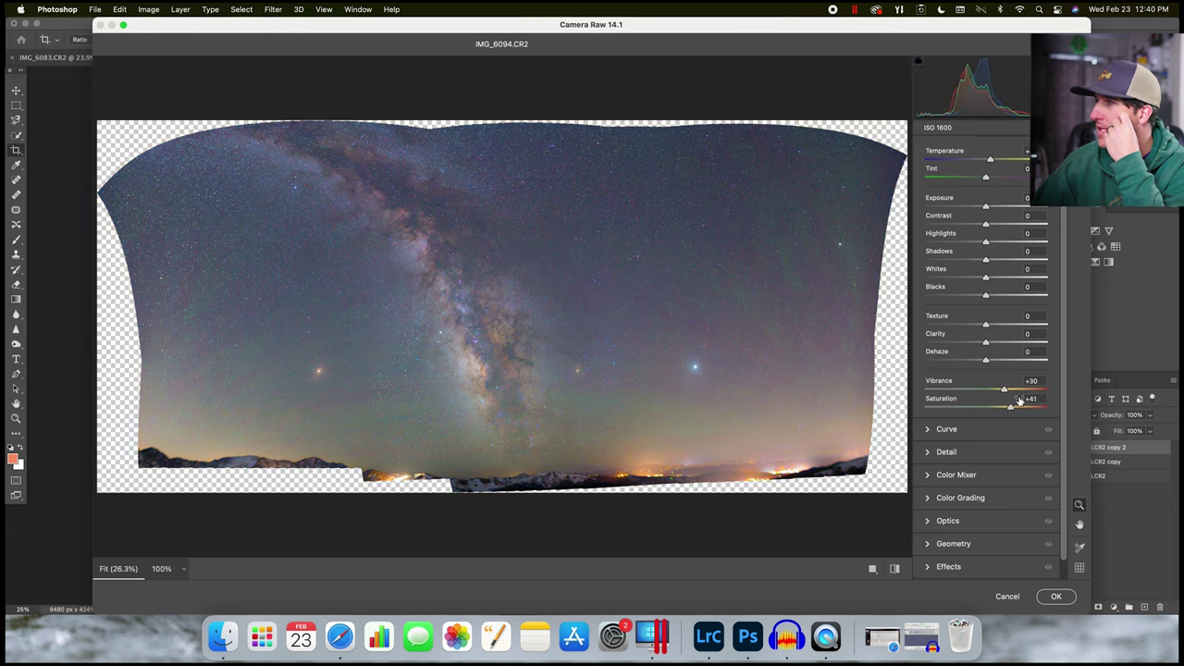
pyautogui.click(1022, 388)
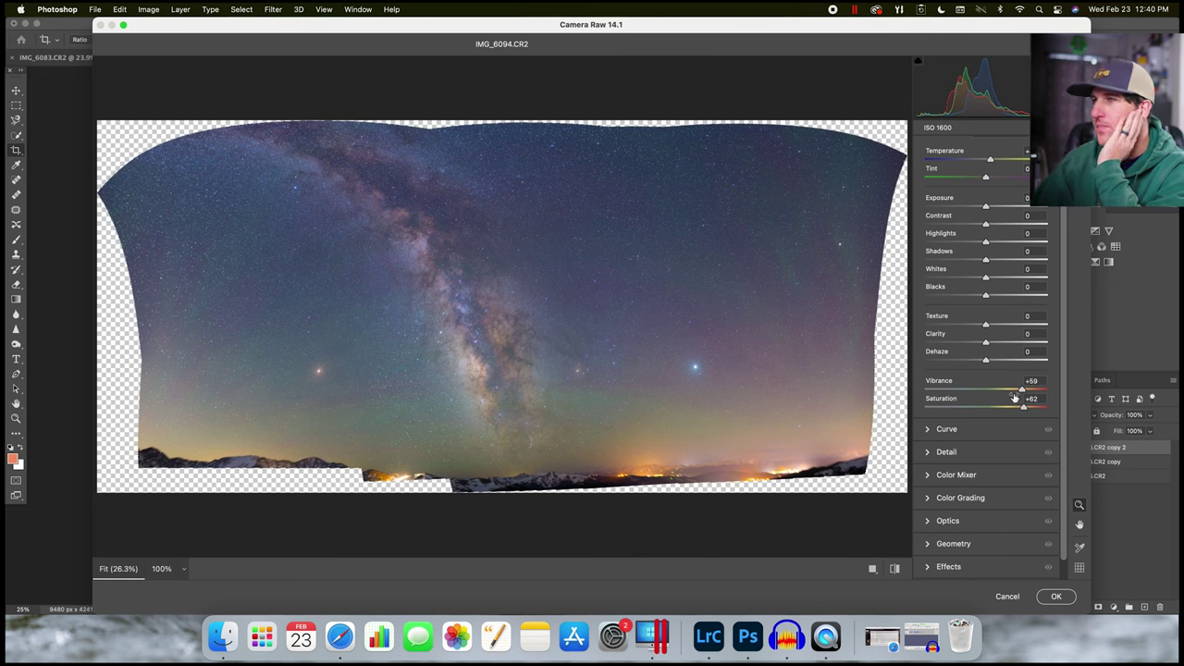
pyautogui.click(1018, 406)
pyautogui.click(1016, 390)
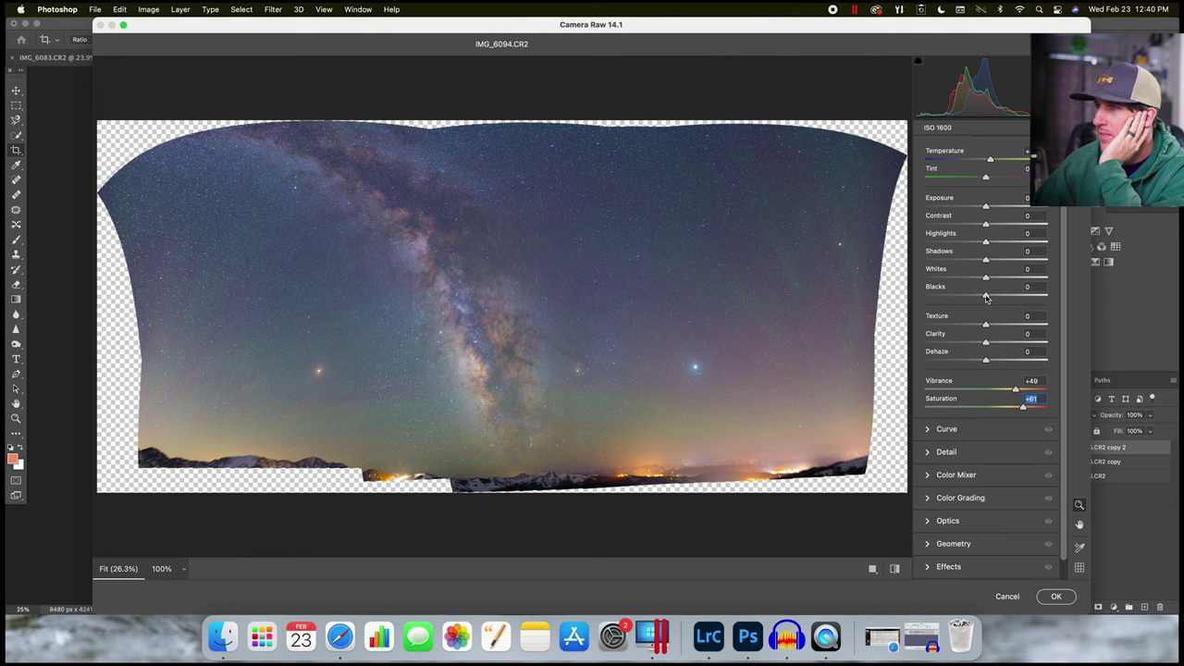
# Step: Set Highlights -27, Shadows +33, Whites +26, Blacks -34, Texture -21, Clarity +19, Dehaze +18, and nudge Temperature
pyautogui.moveTo(986, 296); pyautogui.dragTo(1006, 262)
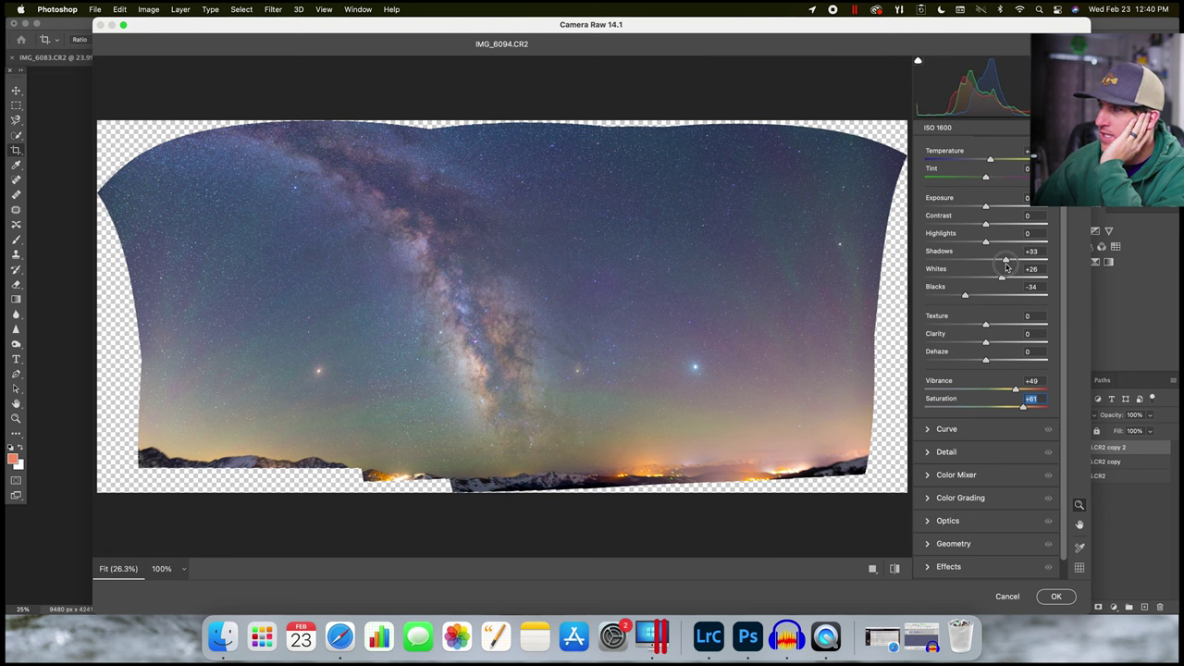
pyautogui.moveTo(988, 241)
pyautogui.mouseDown()
pyautogui.moveTo(1005, 242)
pyautogui.moveTo(966, 251)
pyautogui.moveTo(971, 242)
pyautogui.mouseUp()
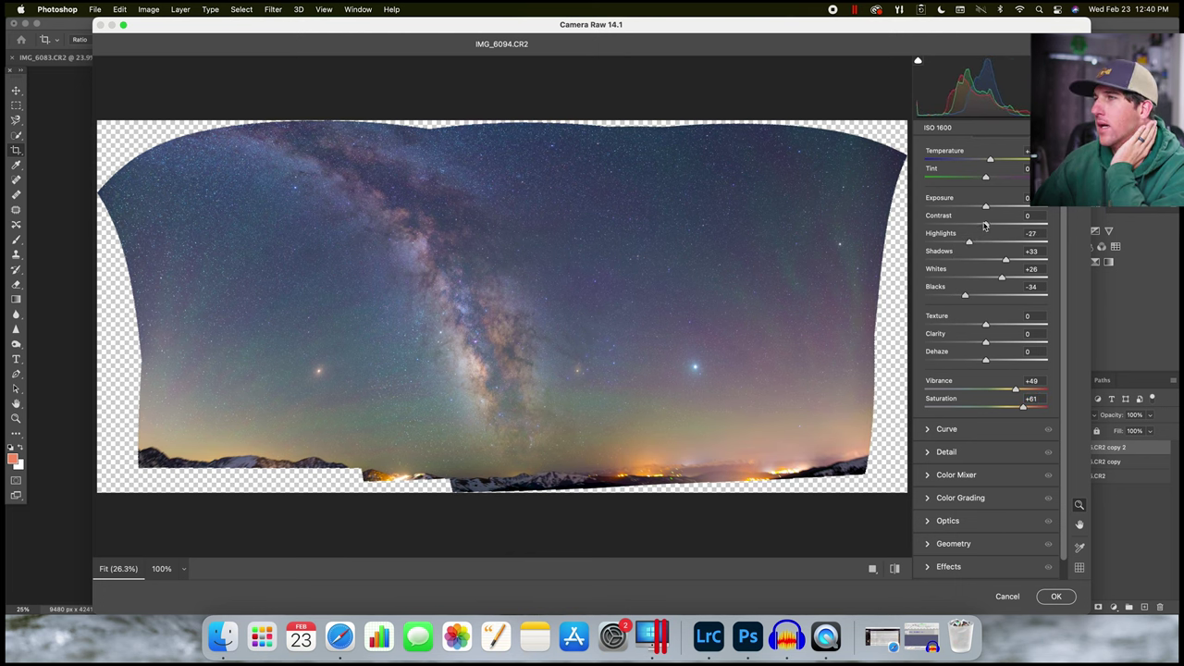
pyautogui.scroll(-1, 1029, 334)
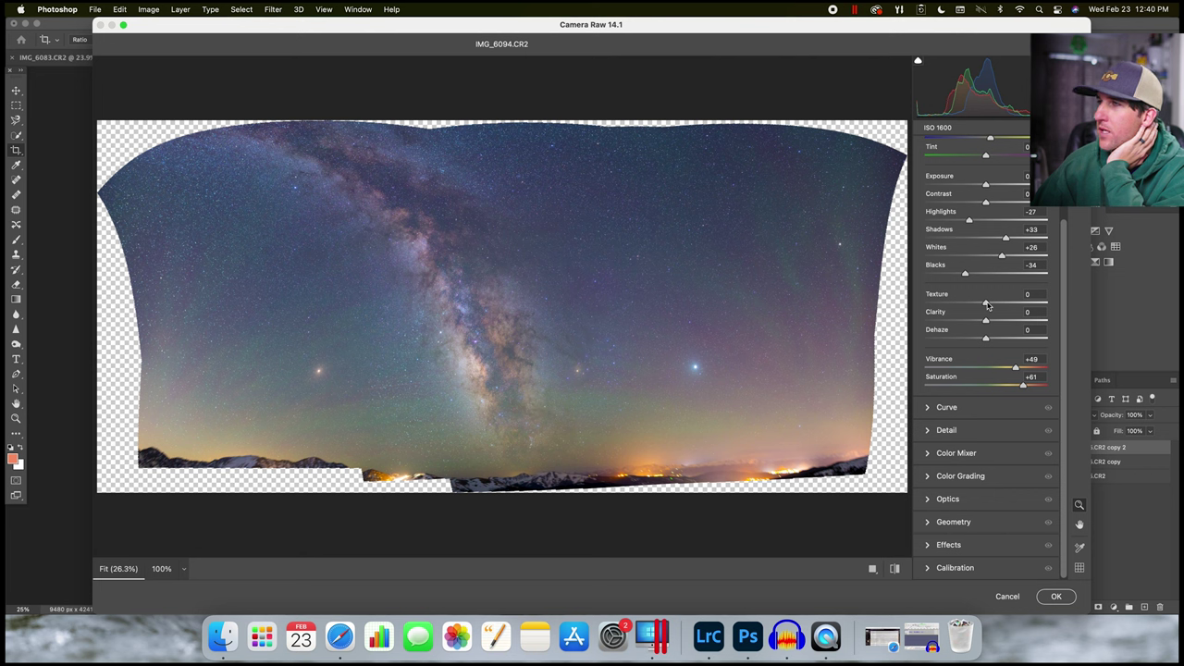
pyautogui.moveTo(986, 305)
pyautogui.mouseDown()
pyautogui.moveTo(967, 305)
pyautogui.moveTo(1004, 304)
pyautogui.moveTo(988, 305)
pyautogui.mouseUp()
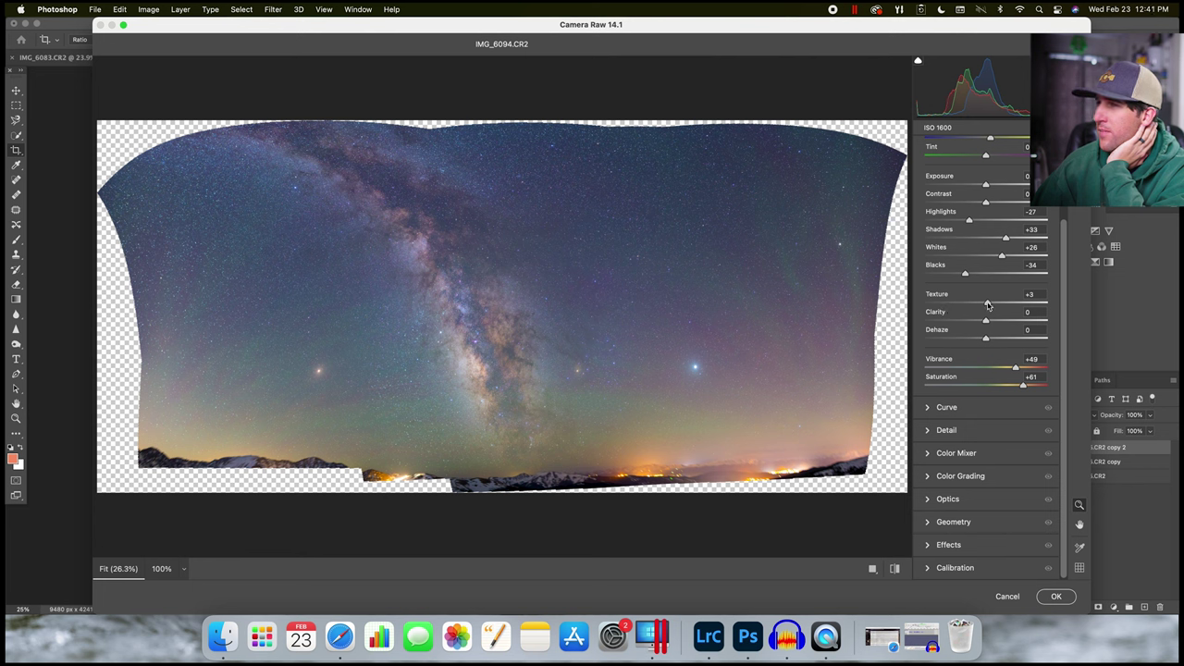
pyautogui.moveTo(987, 305); pyautogui.dragTo(999, 344)
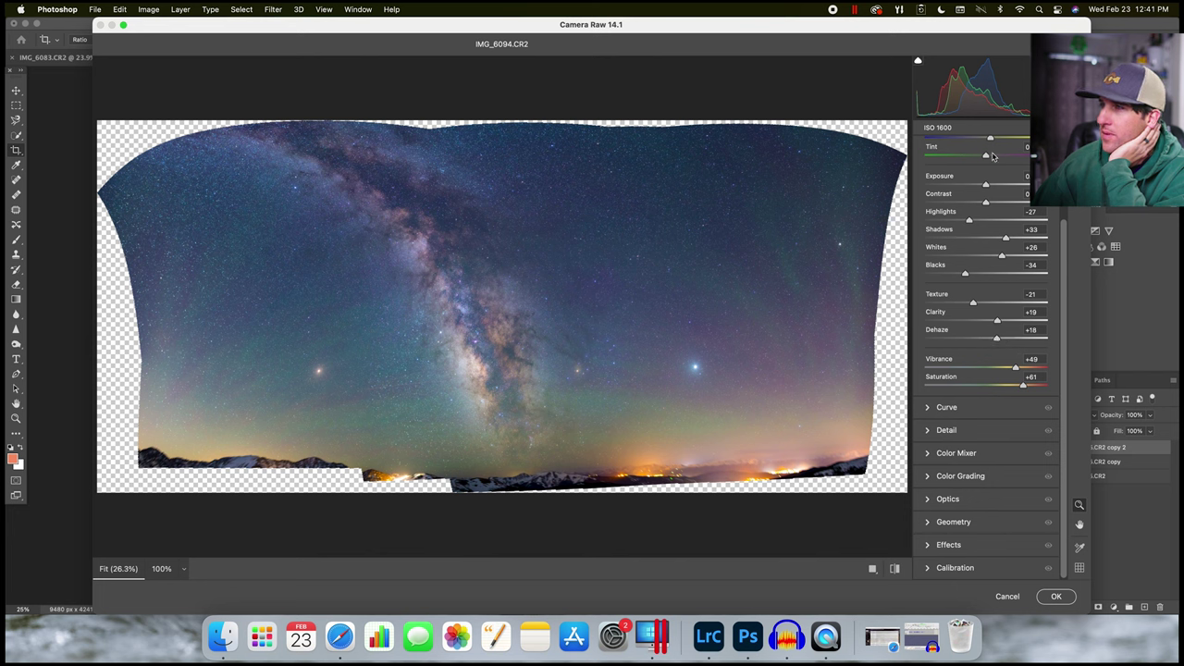
pyautogui.moveTo(991, 139); pyautogui.dragTo(996, 141)
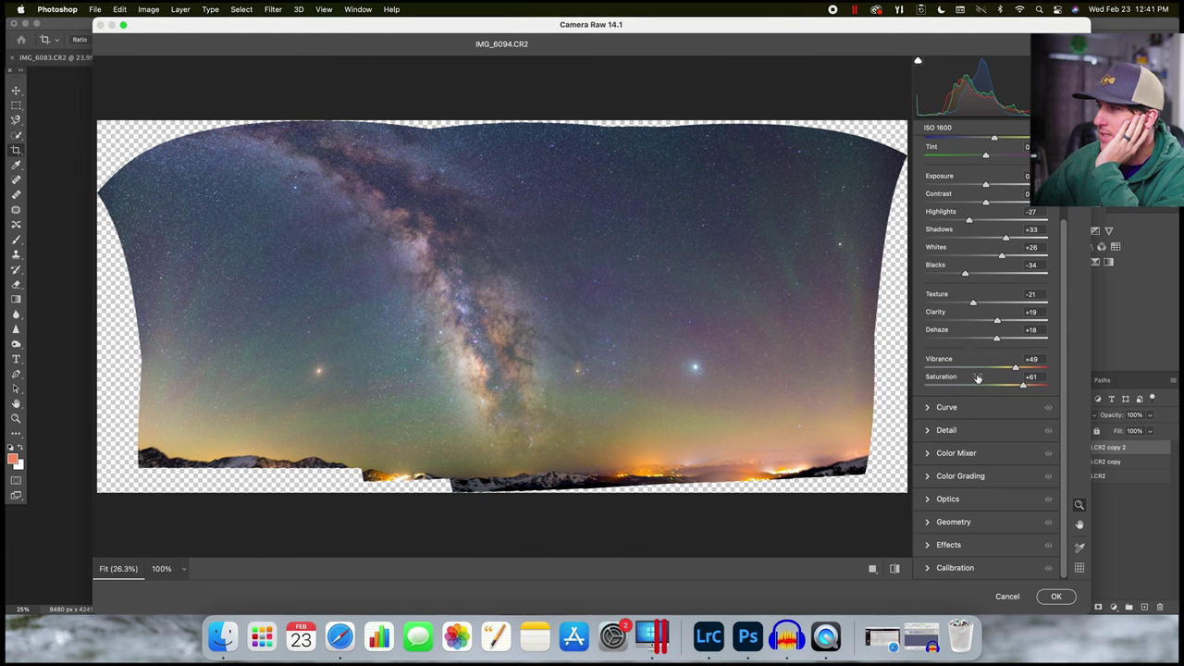
# Step: Add tone curve points at 26→16 and 147→145 to darken the shadows
pyautogui.click(937, 408)
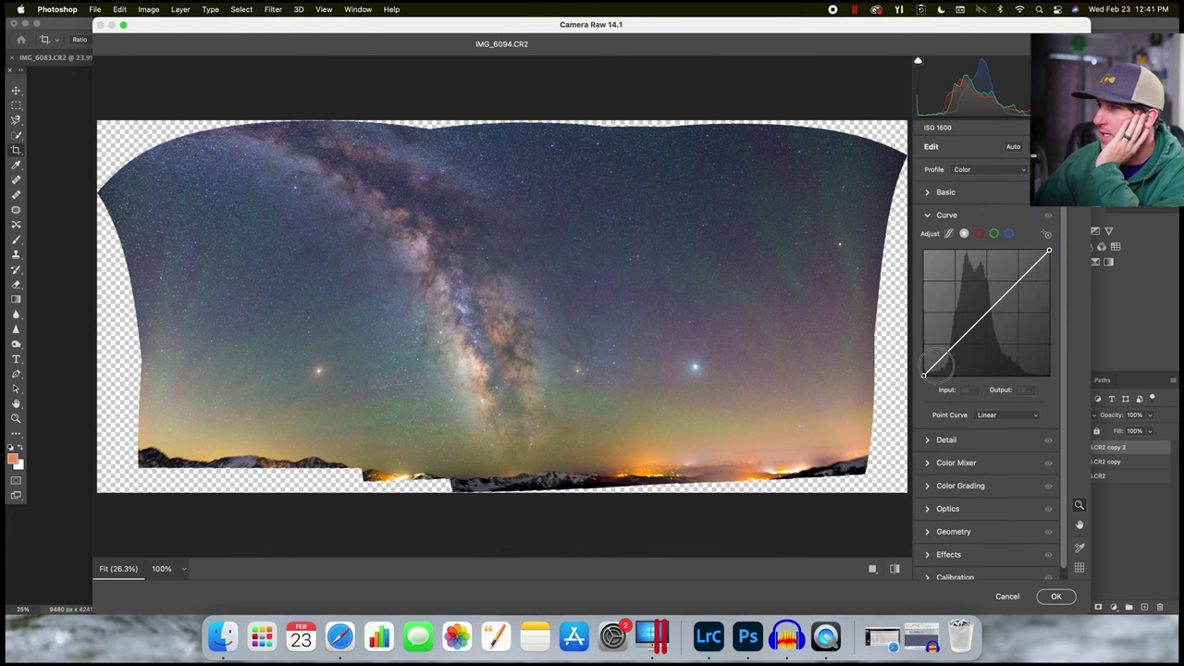
pyautogui.moveTo(936, 363); pyautogui.dragTo(937, 367)
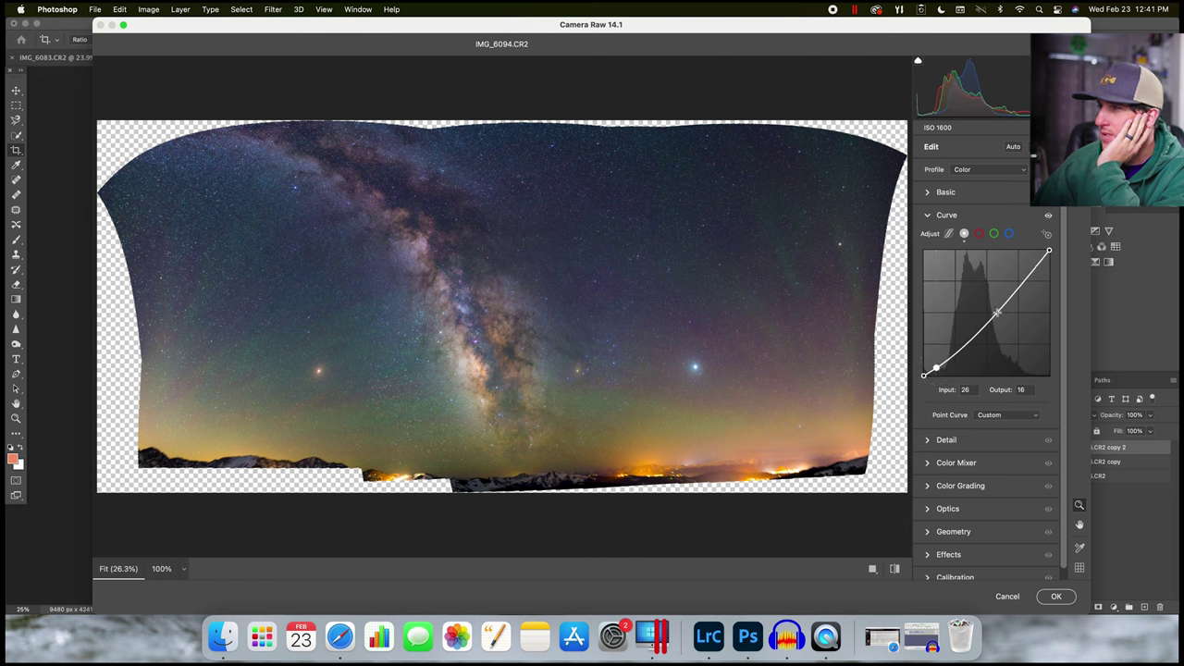
pyautogui.moveTo(996, 313); pyautogui.dragTo(996, 305)
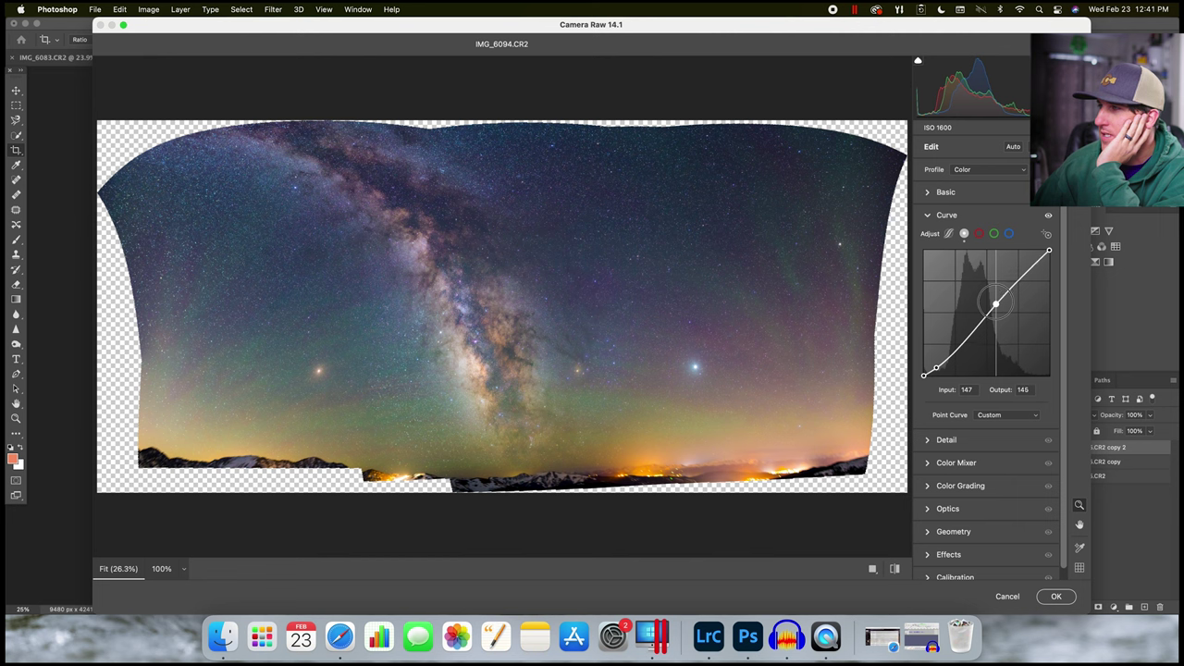
# Step: Glance at the Detail settings, then expand the Color Grading wheels
pyautogui.scroll(-1, 984, 400)
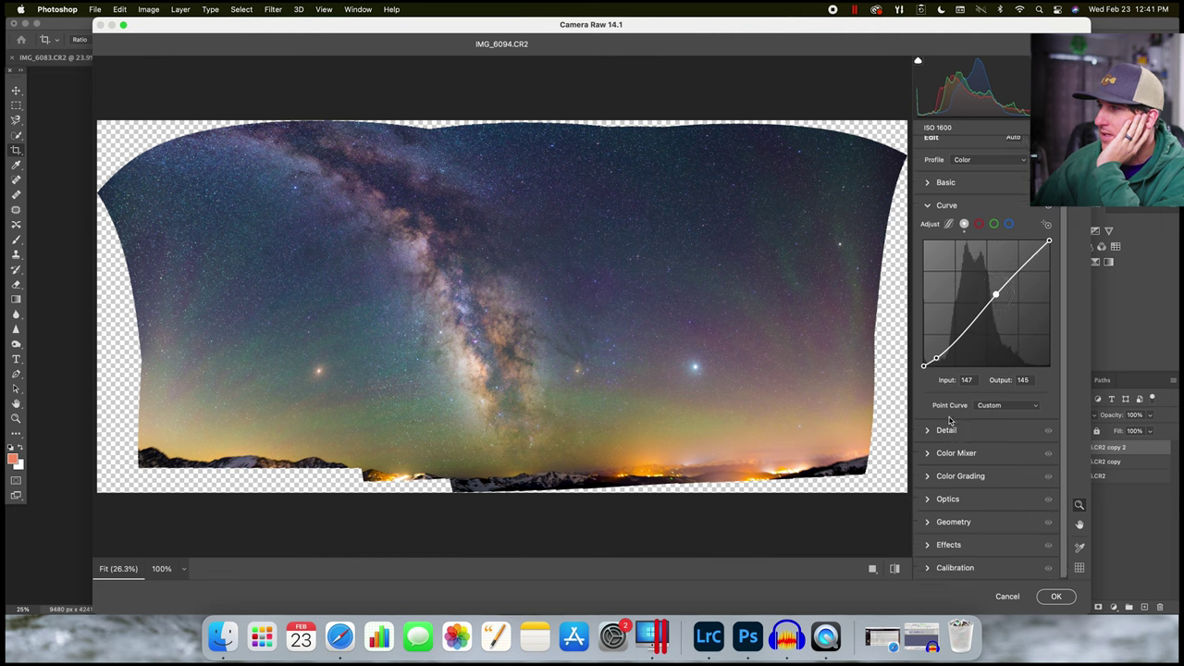
pyautogui.click(947, 428)
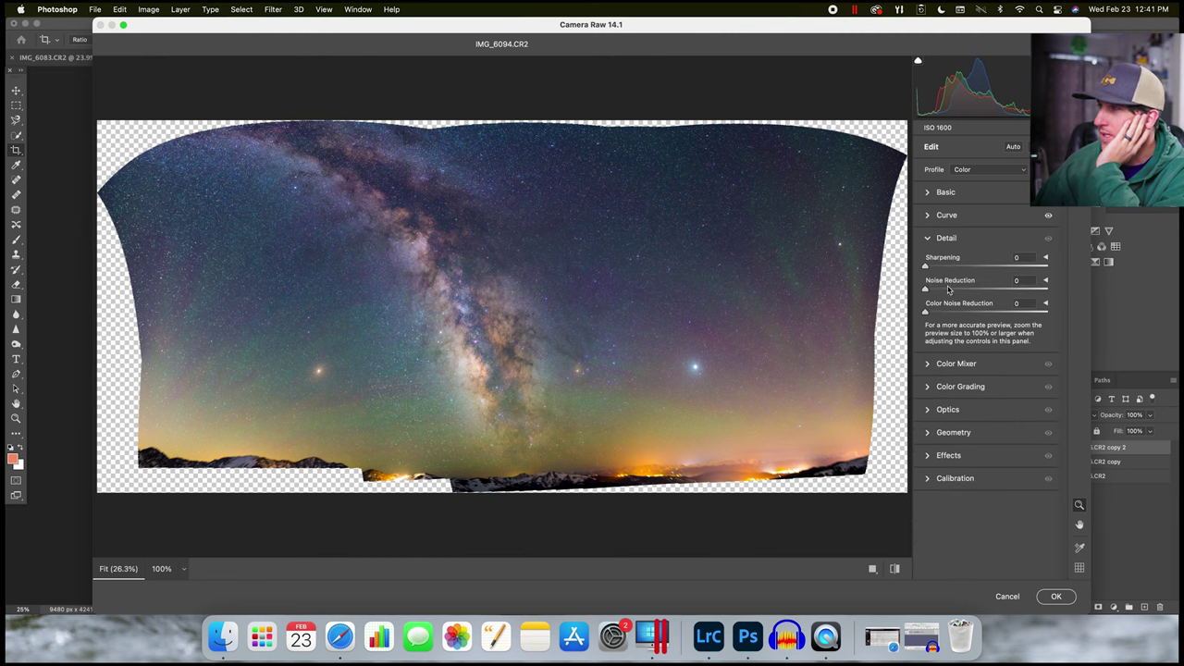
pyautogui.click(929, 238)
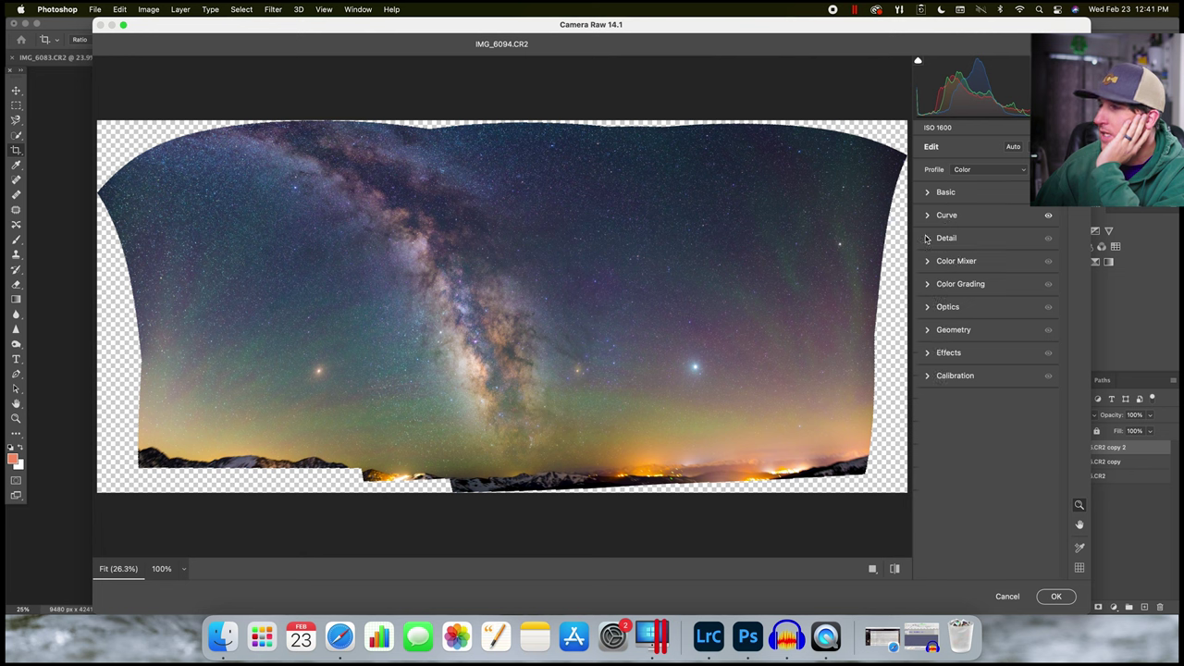
pyautogui.click(928, 285)
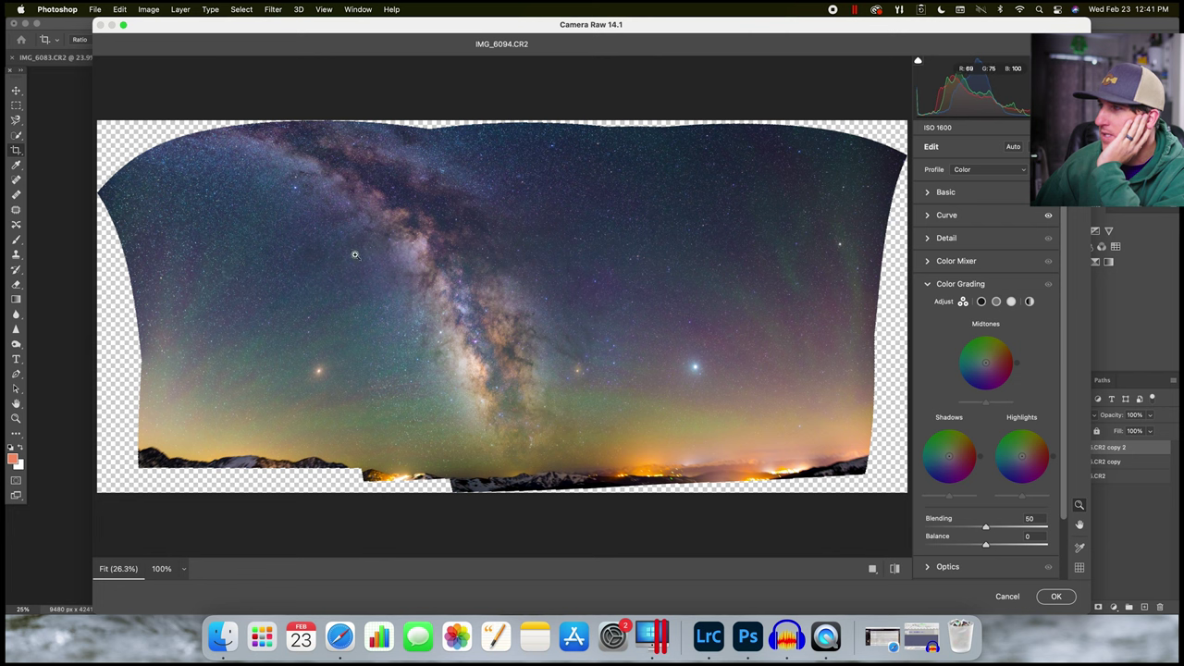
# Step: In Color Mixer, retune green and magenta, and set purple to +20 saturation, +25 luminance
pyautogui.click(957, 260)
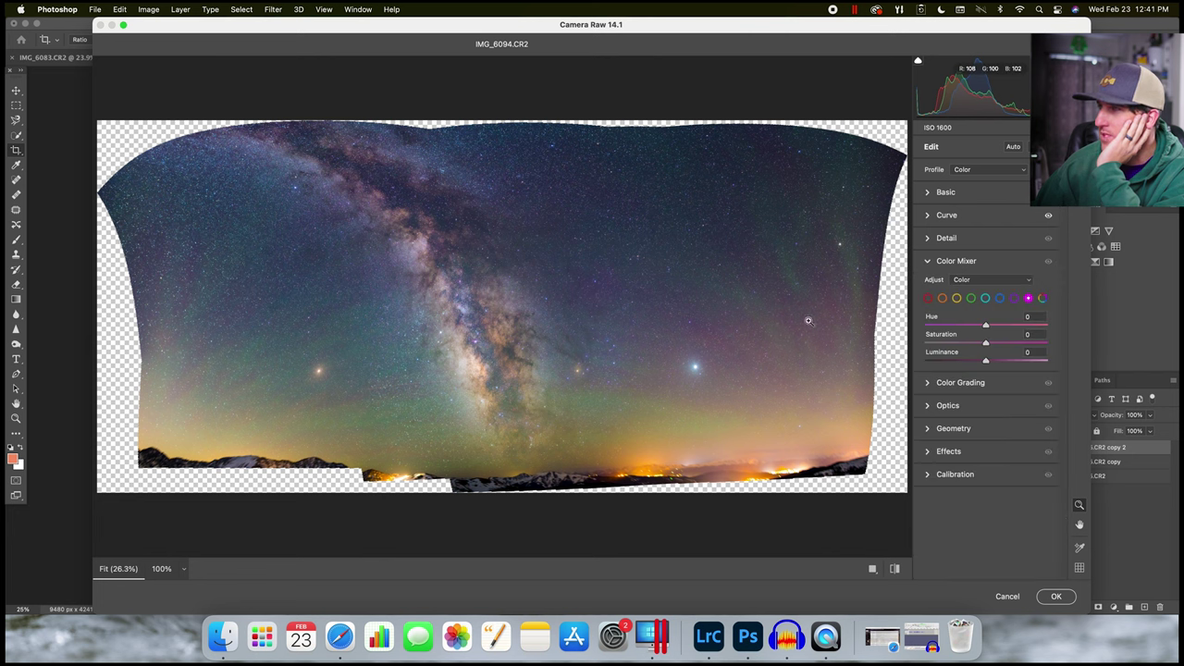
pyautogui.click(972, 298)
pyautogui.moveTo(985, 343); pyautogui.dragTo(970, 368)
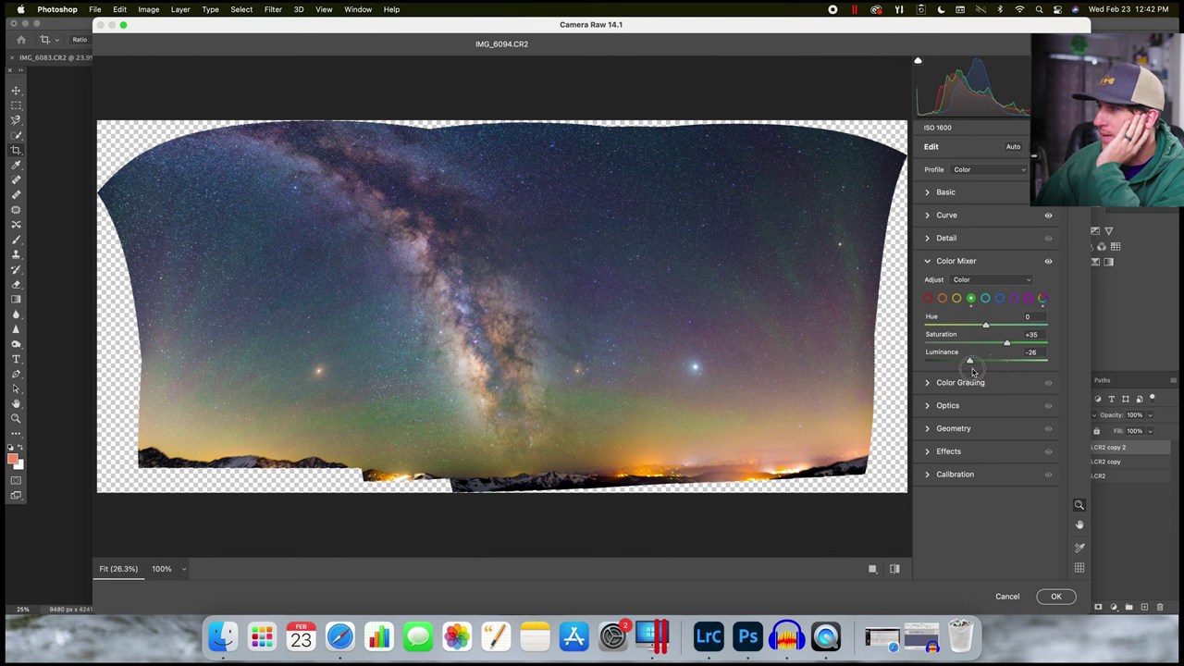
pyautogui.click(1027, 299)
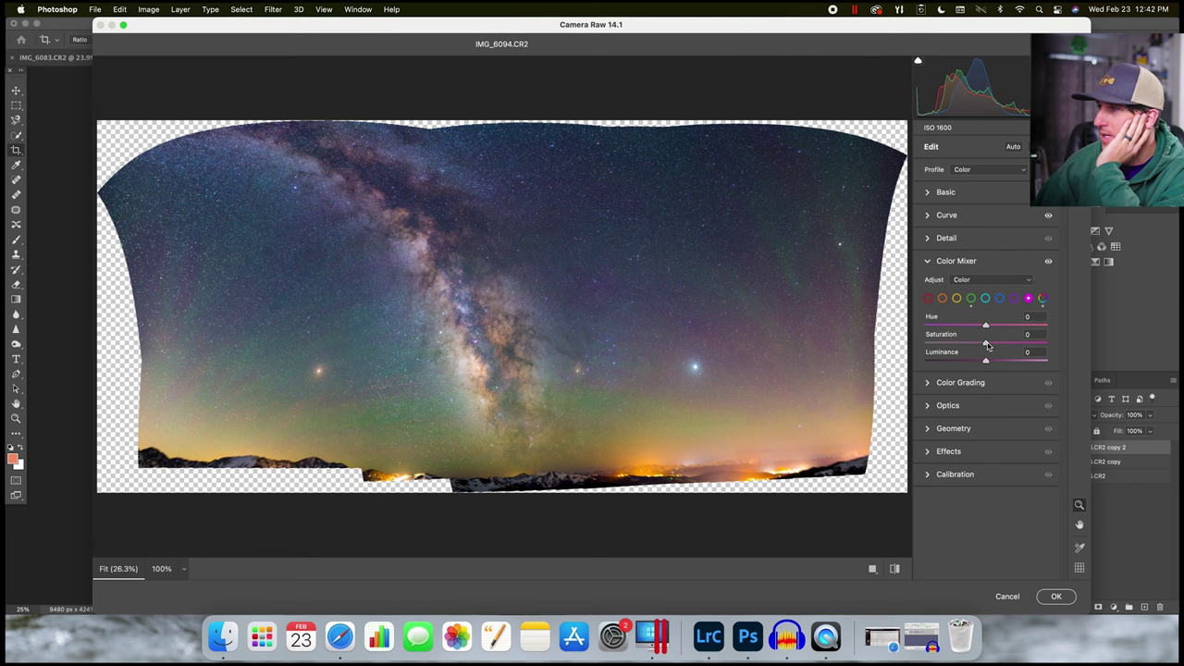
pyautogui.moveTo(986, 344)
pyautogui.mouseDown()
pyautogui.moveTo(1009, 342)
pyautogui.moveTo(1018, 363)
pyautogui.moveTo(962, 367)
pyautogui.moveTo(1011, 365)
pyautogui.moveTo(997, 368)
pyautogui.moveTo(996, 339)
pyautogui.mouseUp()
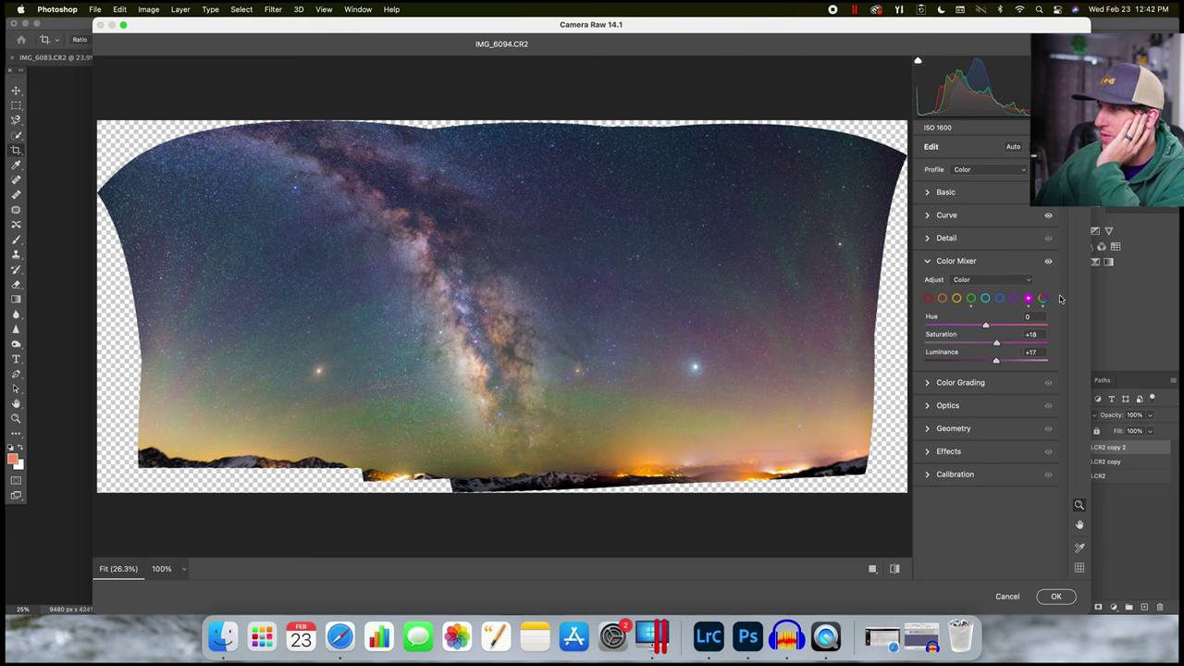
pyautogui.click(1015, 299)
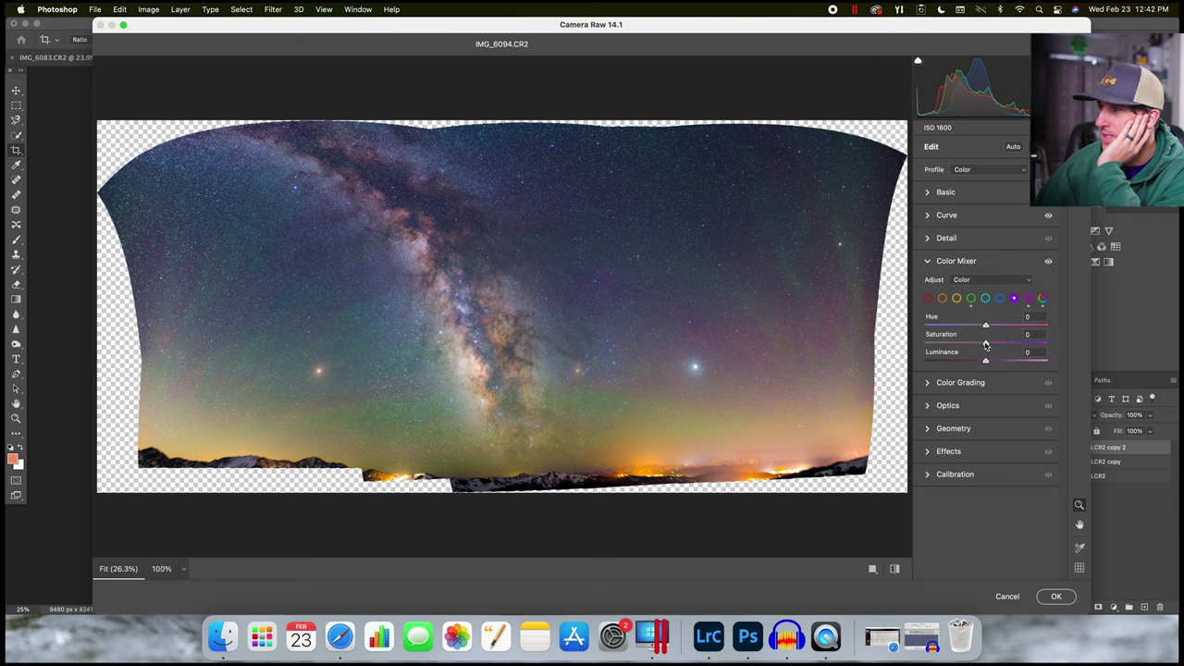
pyautogui.moveTo(987, 345)
pyautogui.mouseDown()
pyautogui.moveTo(1068, 346)
pyautogui.moveTo(955, 362)
pyautogui.moveTo(1000, 360)
pyautogui.moveTo(998, 345)
pyautogui.mouseUp()
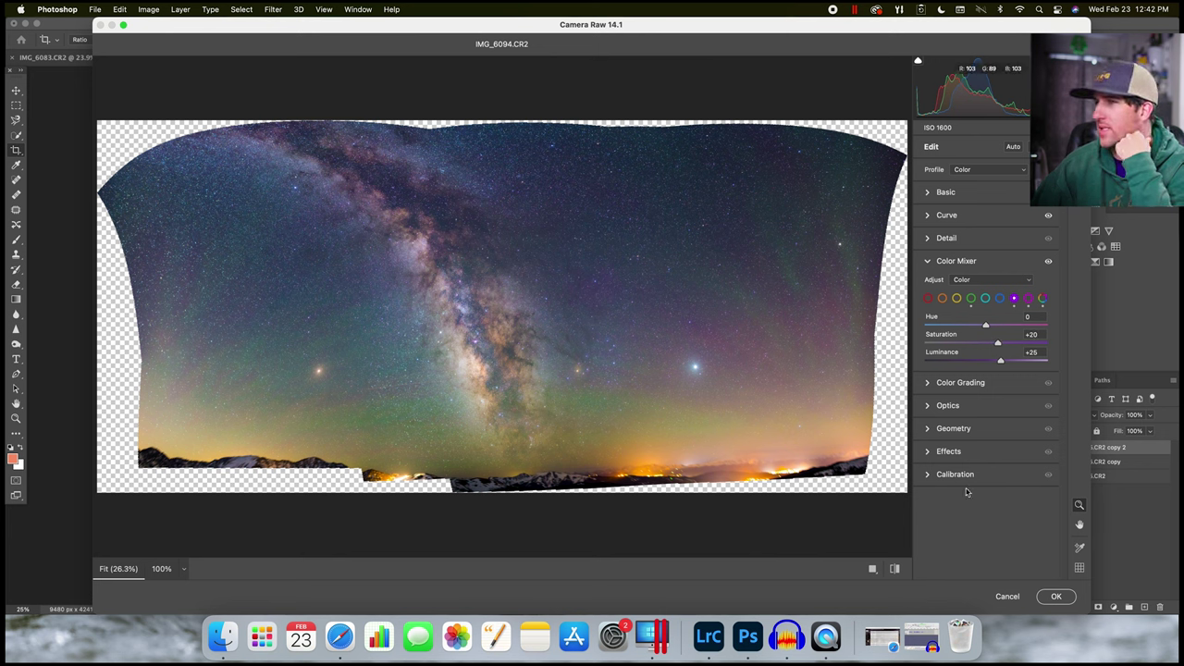
# Step: Compare the edit against the default look, apply the Camera Raw edits, and add a Levels layer
pyautogui.click(894, 569)
pyautogui.click(895, 570)
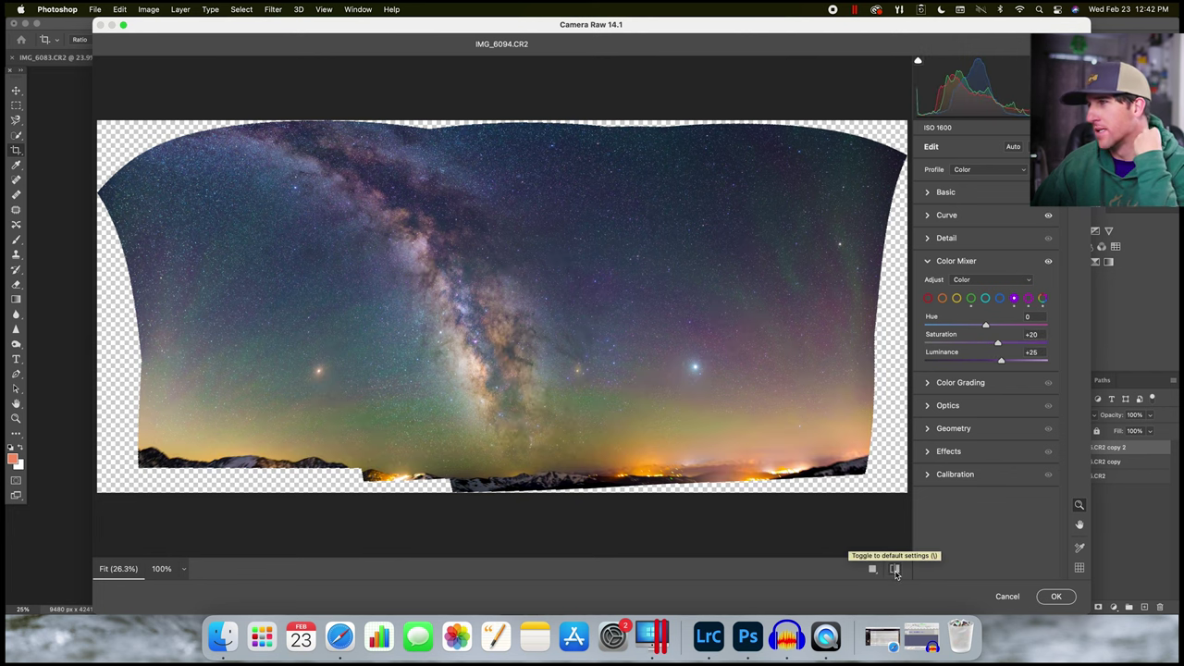
pyautogui.click(895, 570)
pyautogui.click(895, 570)
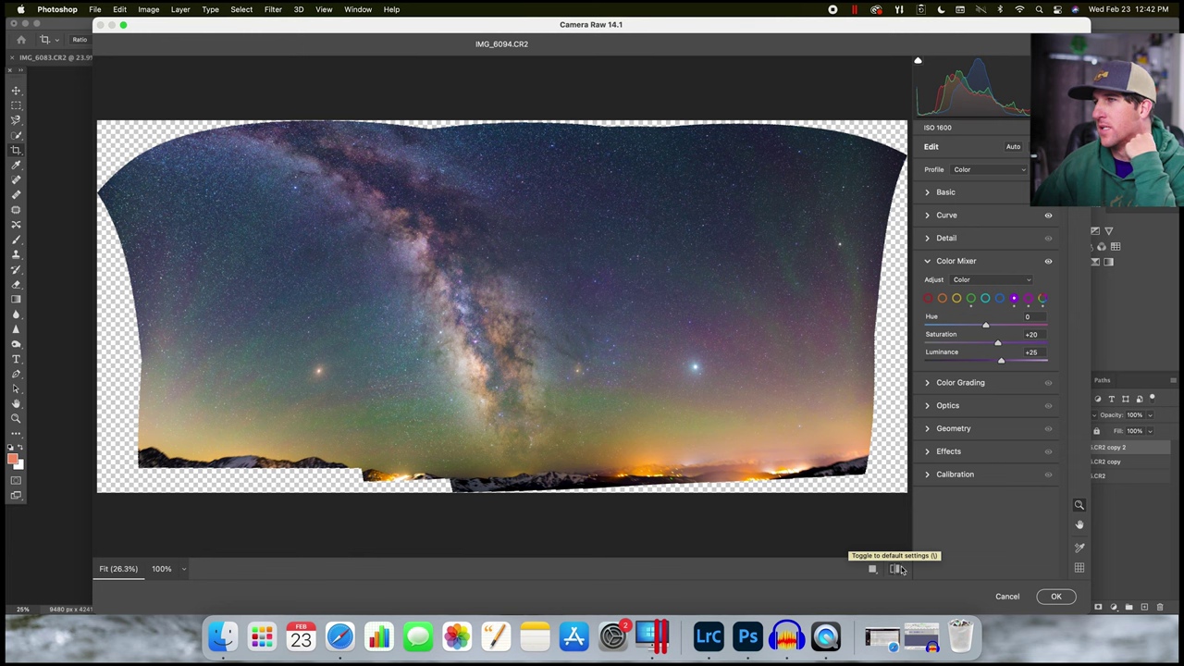
pyautogui.click(895, 570)
pyautogui.click(895, 570)
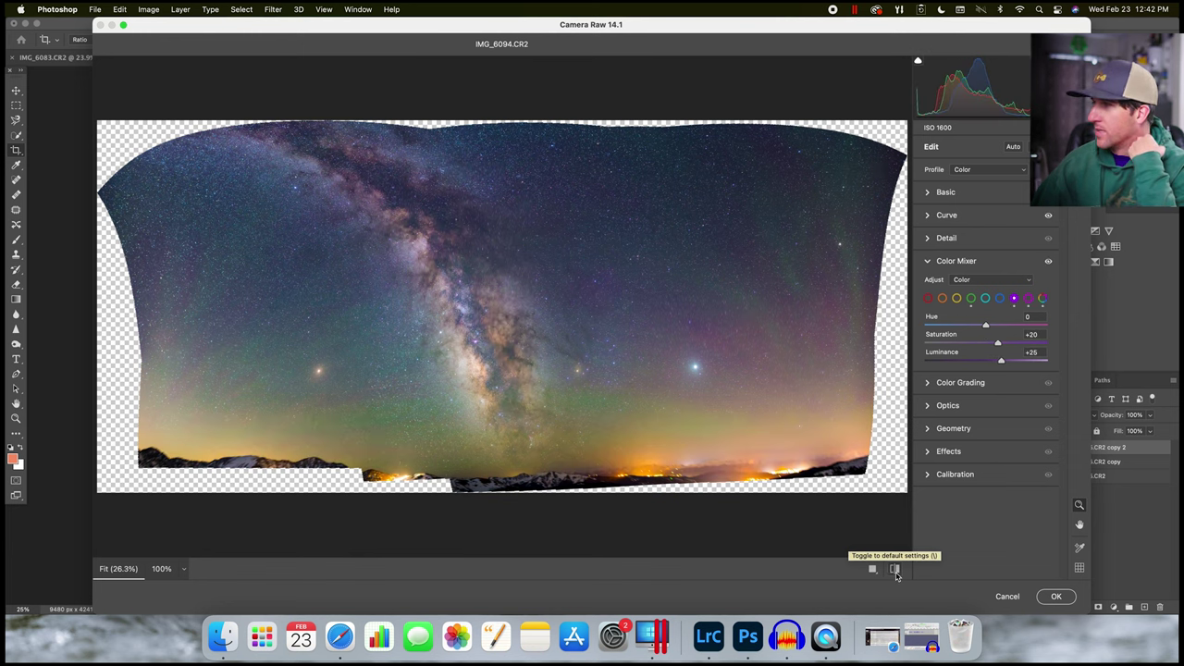
pyautogui.click(1063, 594)
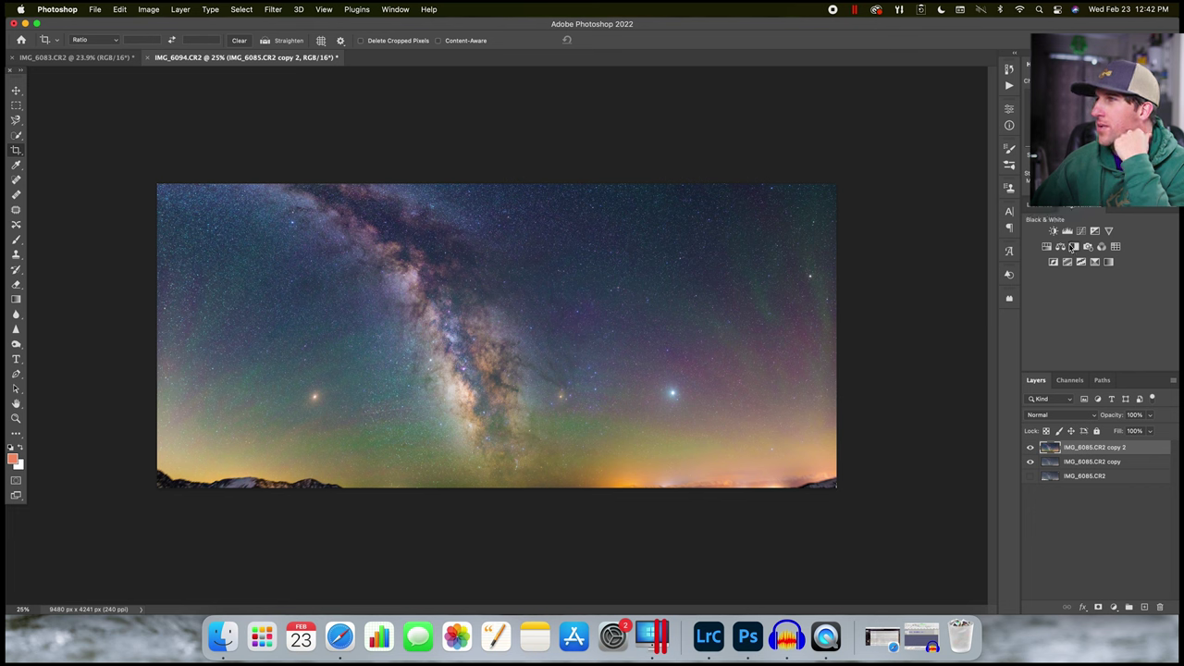
pyautogui.click(1067, 232)
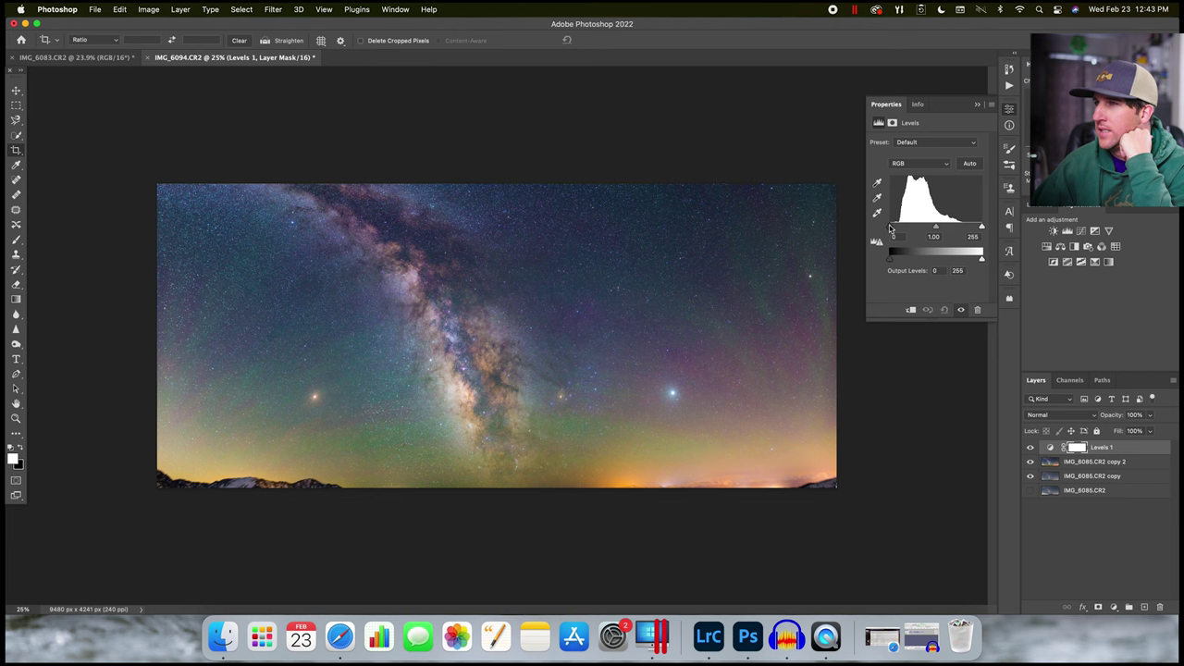
# Step: Set Levels 1 input levels to 27, 1.31 and 255, then close its properties
pyautogui.moveTo(894, 228); pyautogui.dragTo(898, 227)
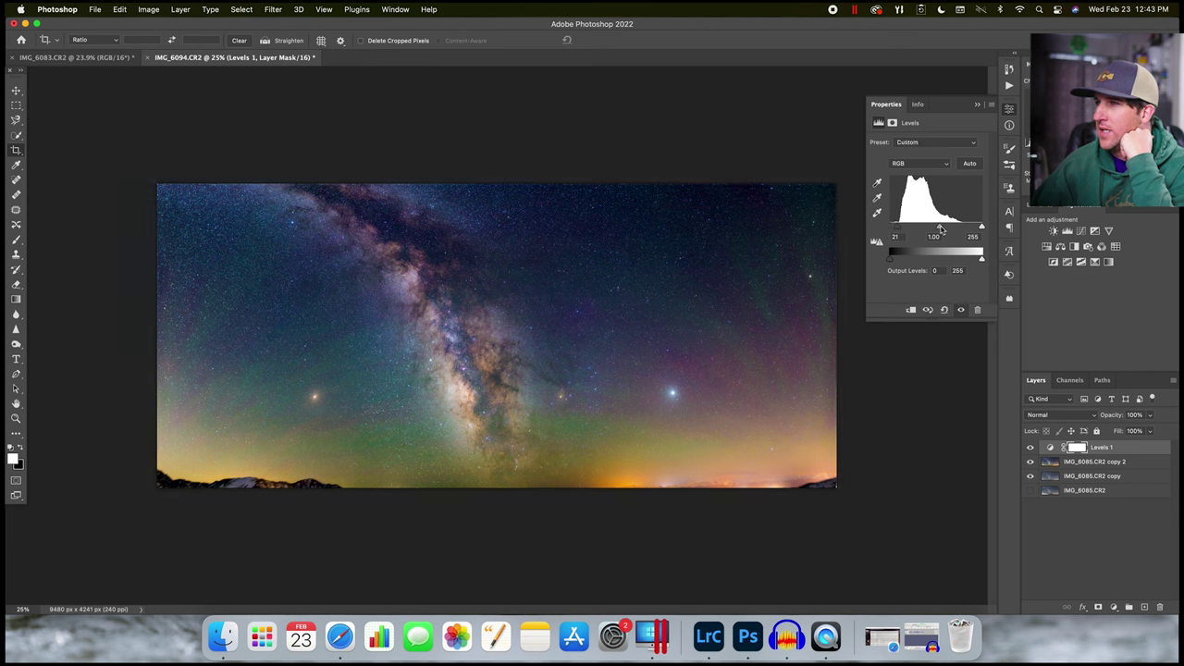
pyautogui.moveTo(941, 229); pyautogui.dragTo(931, 232)
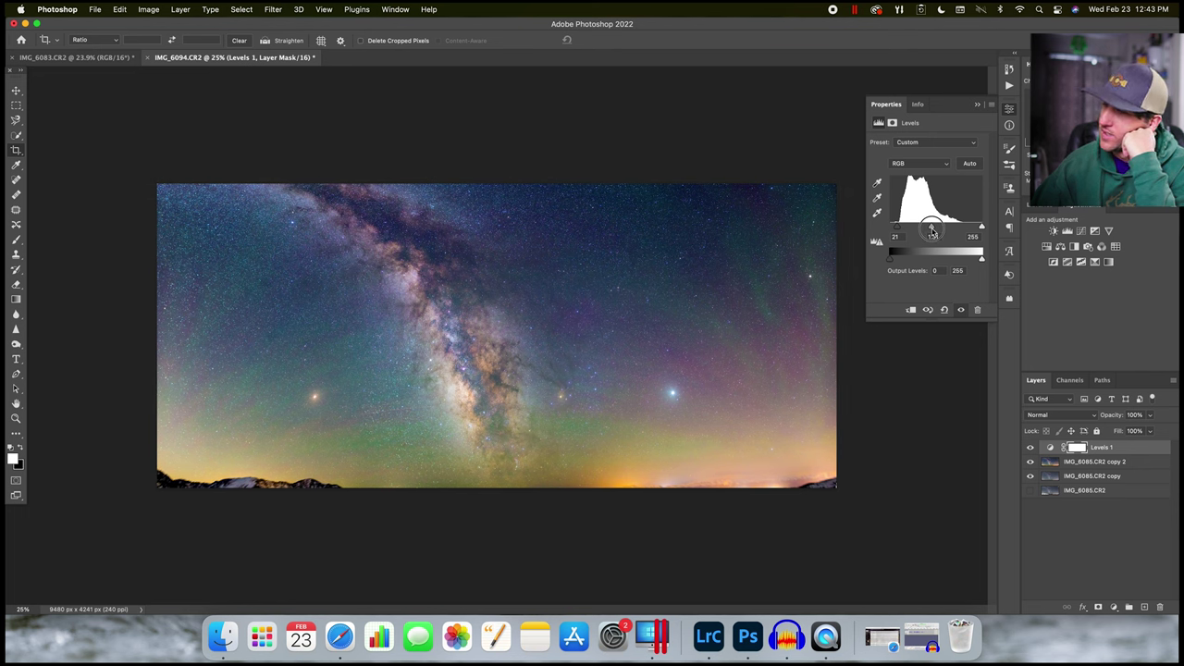
pyautogui.moveTo(932, 232); pyautogui.dragTo(932, 232)
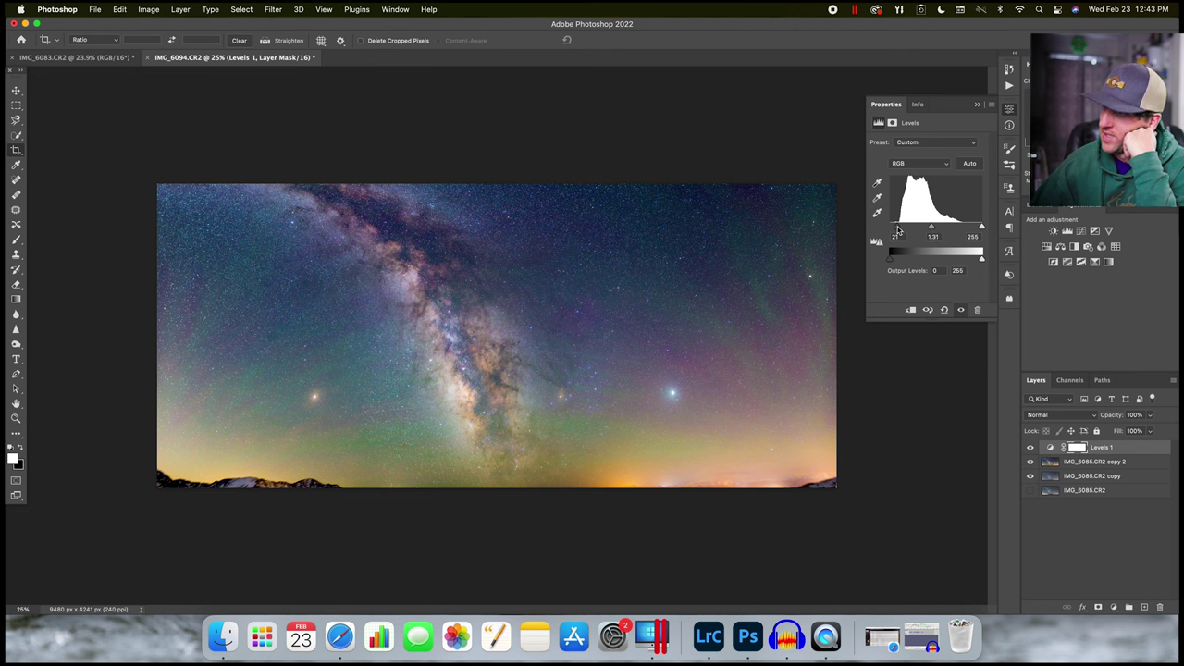
pyautogui.click(1010, 108)
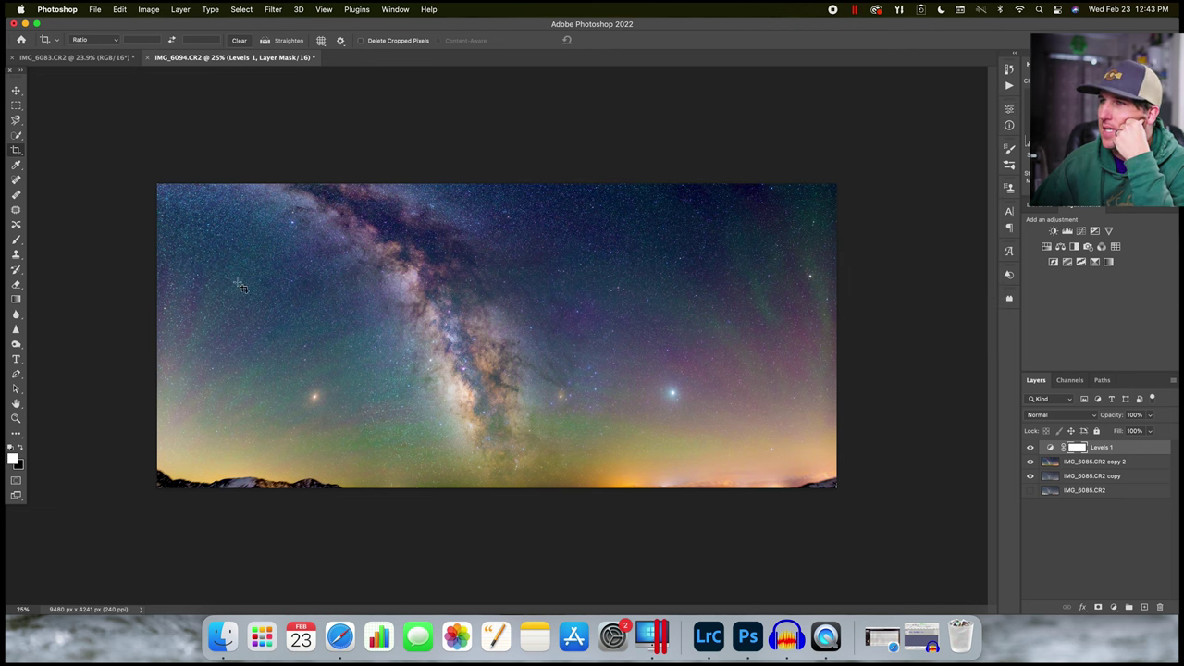
# Step: Zoom in to 100% to inspect the stars, then fit the panorama to the screen
pyautogui.click(16, 419)
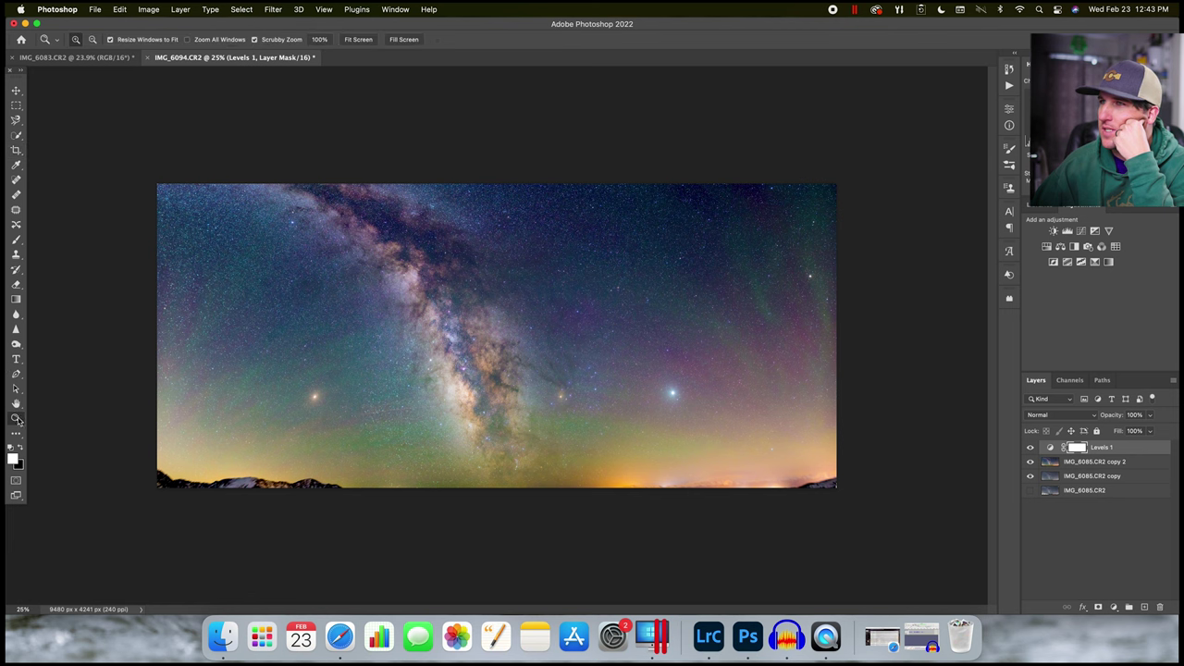
pyautogui.click(344, 309)
pyautogui.click(344, 309)
pyautogui.click(344, 309)
pyautogui.rightClick(349, 312)
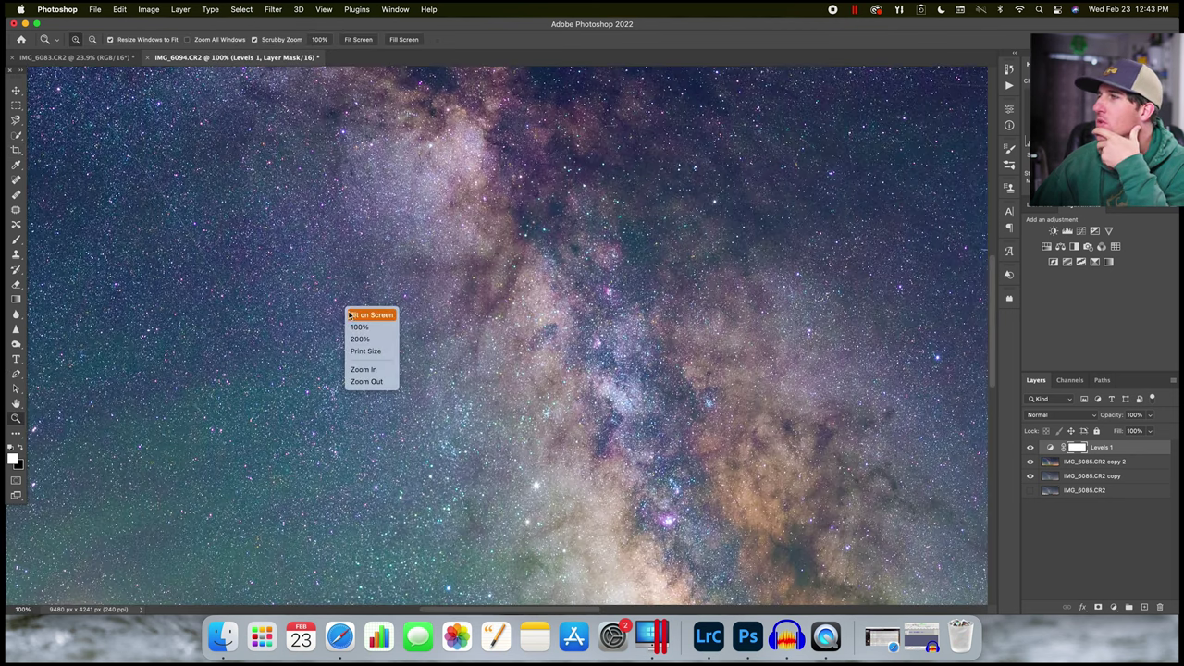
pyautogui.click(371, 316)
# Step: Duplicate the sky layer as IMG_6085.CR2 copy 3 and zoom out slightly
pyautogui.moveTo(1095, 462); pyautogui.dragTo(1145, 607)
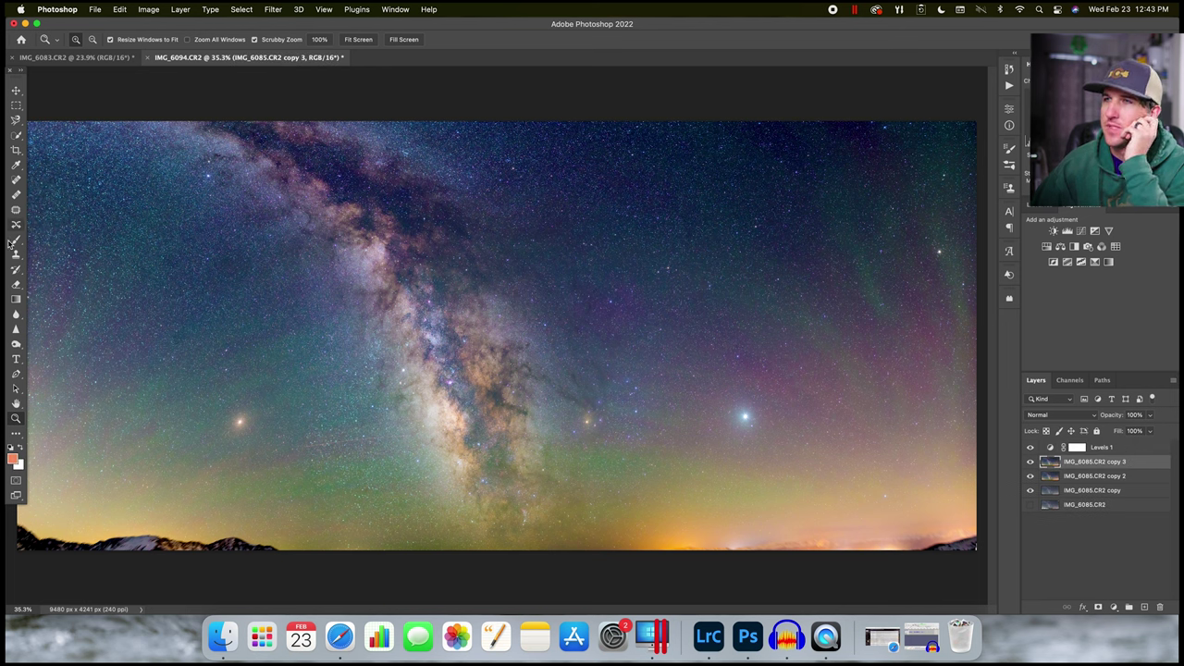
pyautogui.rightClick(147, 339)
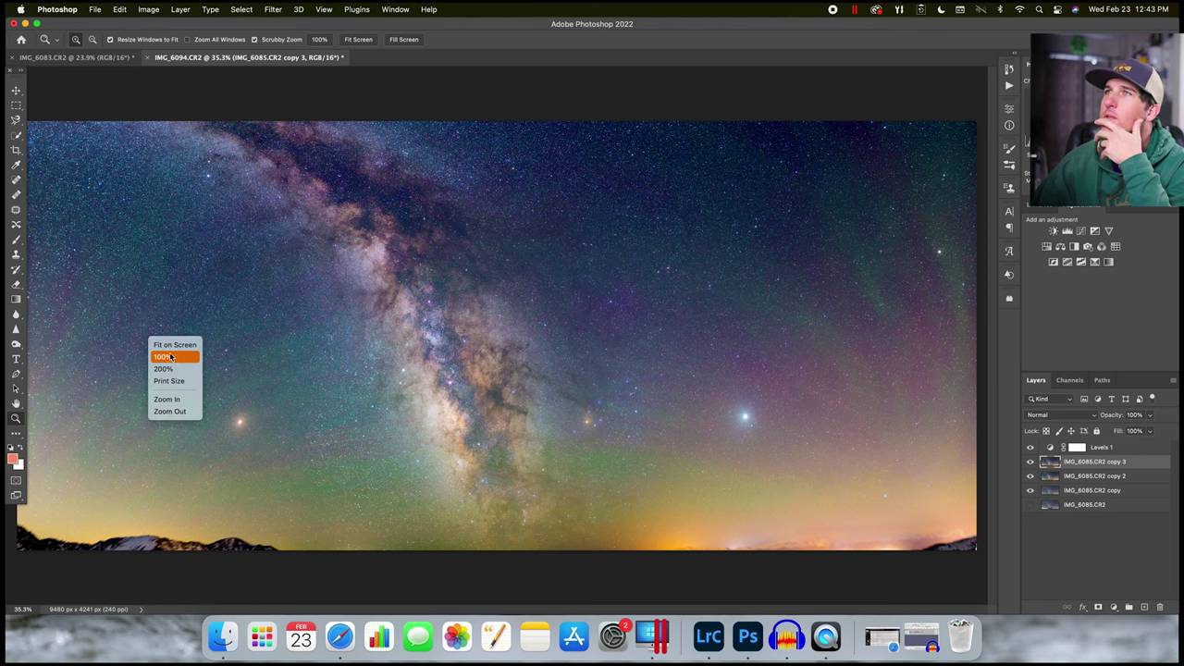
pyautogui.click(174, 411)
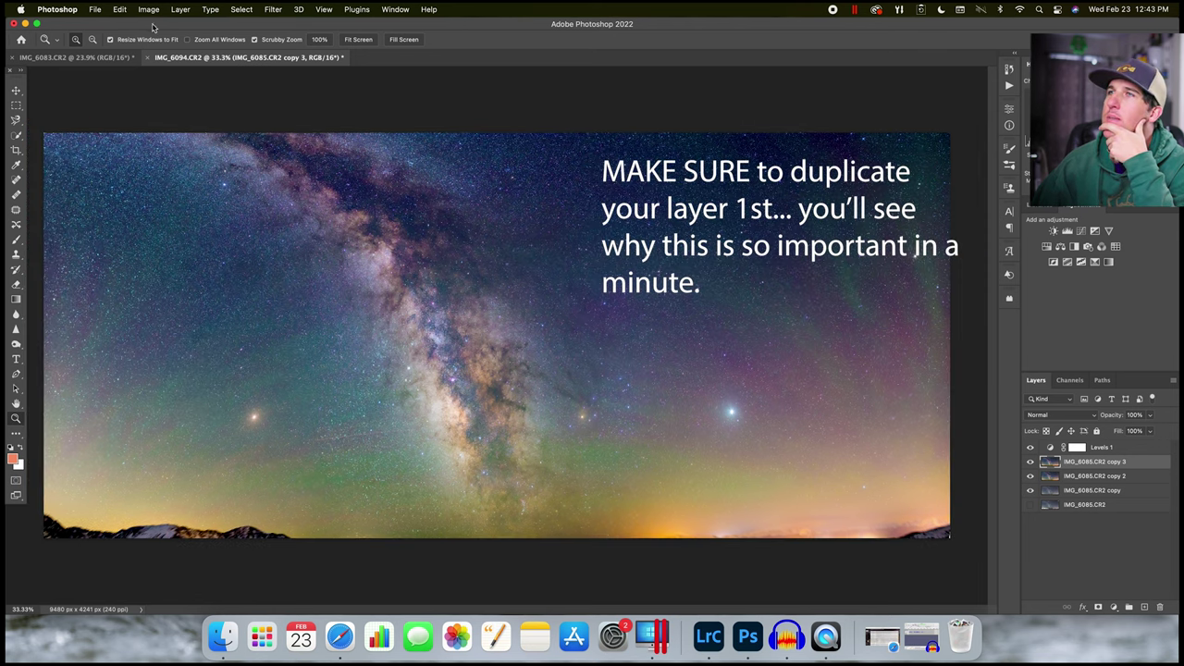
pyautogui.click(240, 9)
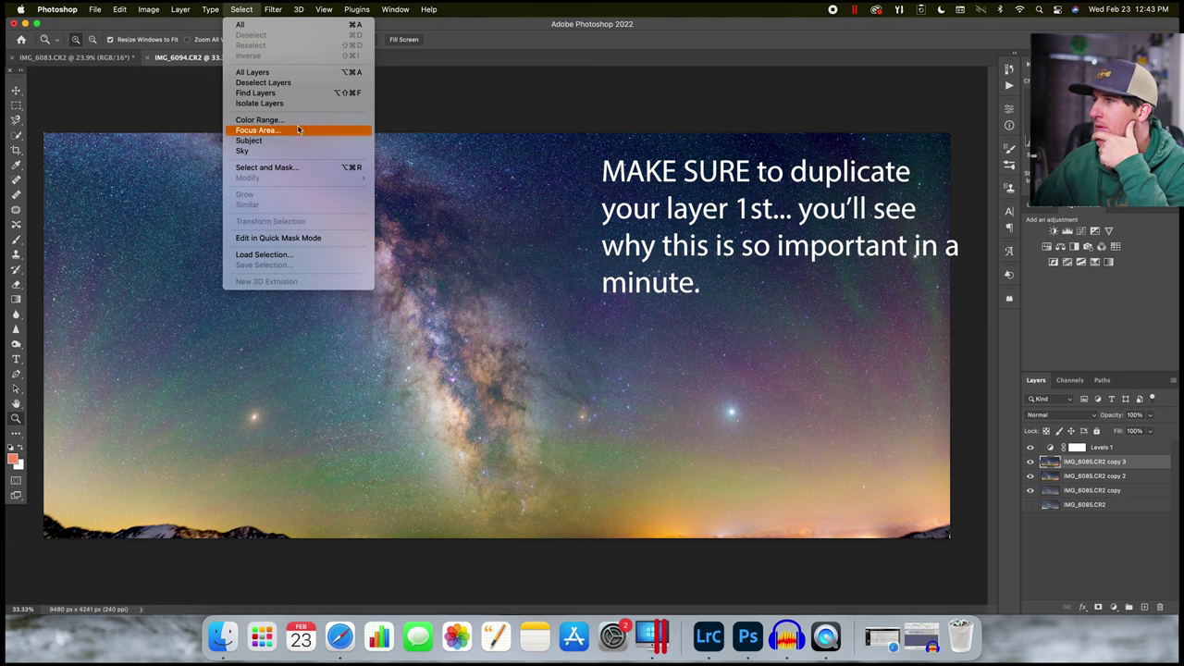
# Step: Select the highlights with Color Range at Fuzziness 93 and Range 204
pyautogui.click(261, 119)
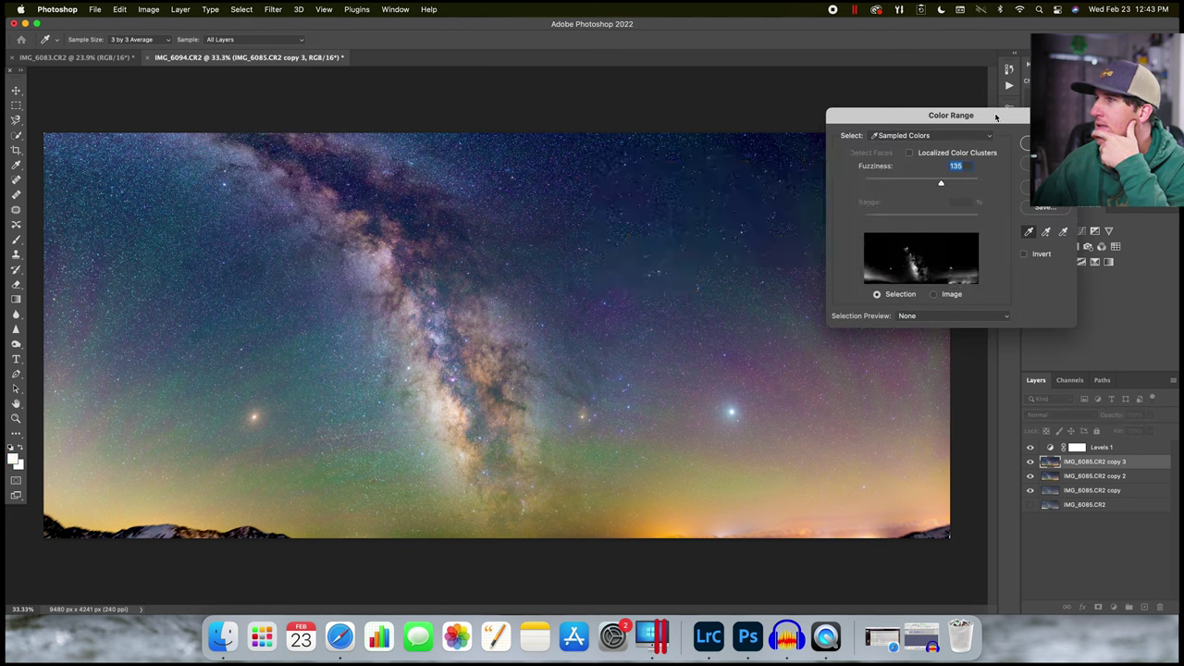
pyautogui.click(963, 137)
pyautogui.click(957, 240)
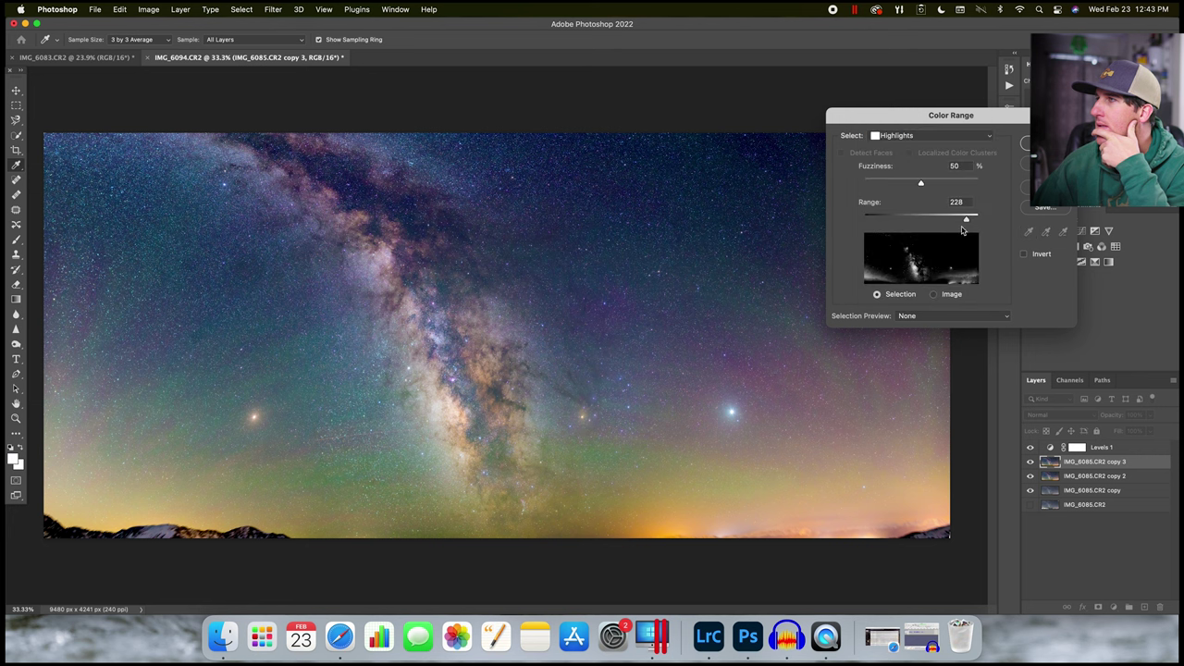
pyautogui.moveTo(929, 184); pyautogui.dragTo(929, 222)
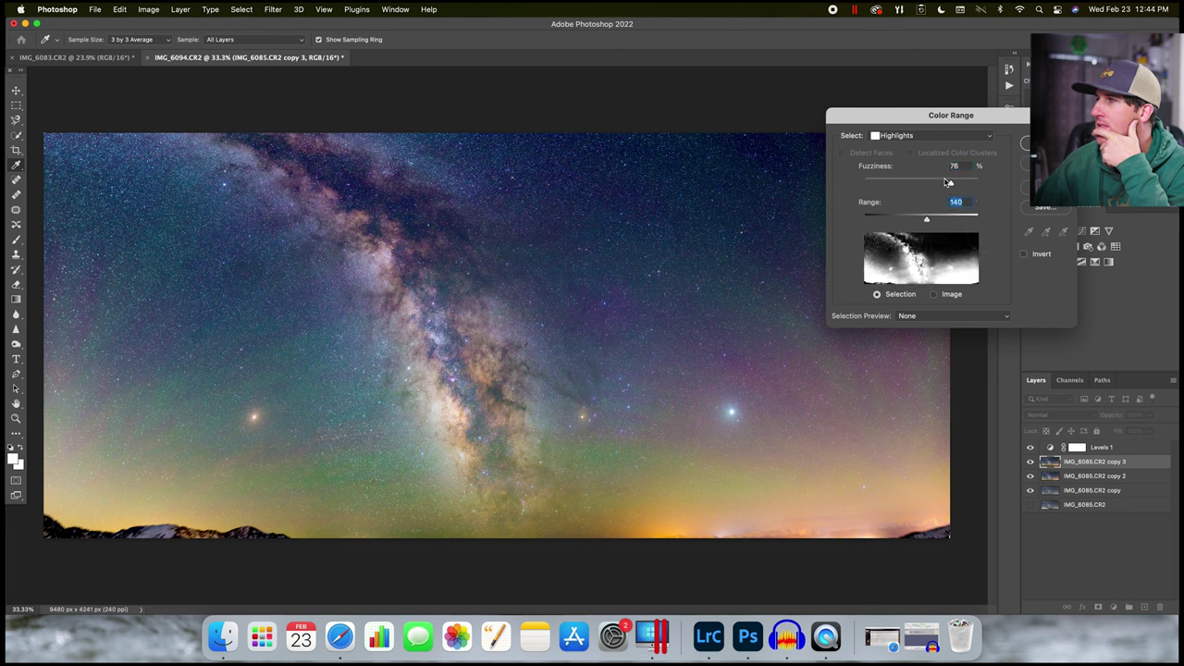
pyautogui.moveTo(949, 182); pyautogui.dragTo(970, 185)
pyautogui.moveTo(927, 219); pyautogui.dragTo(955, 219)
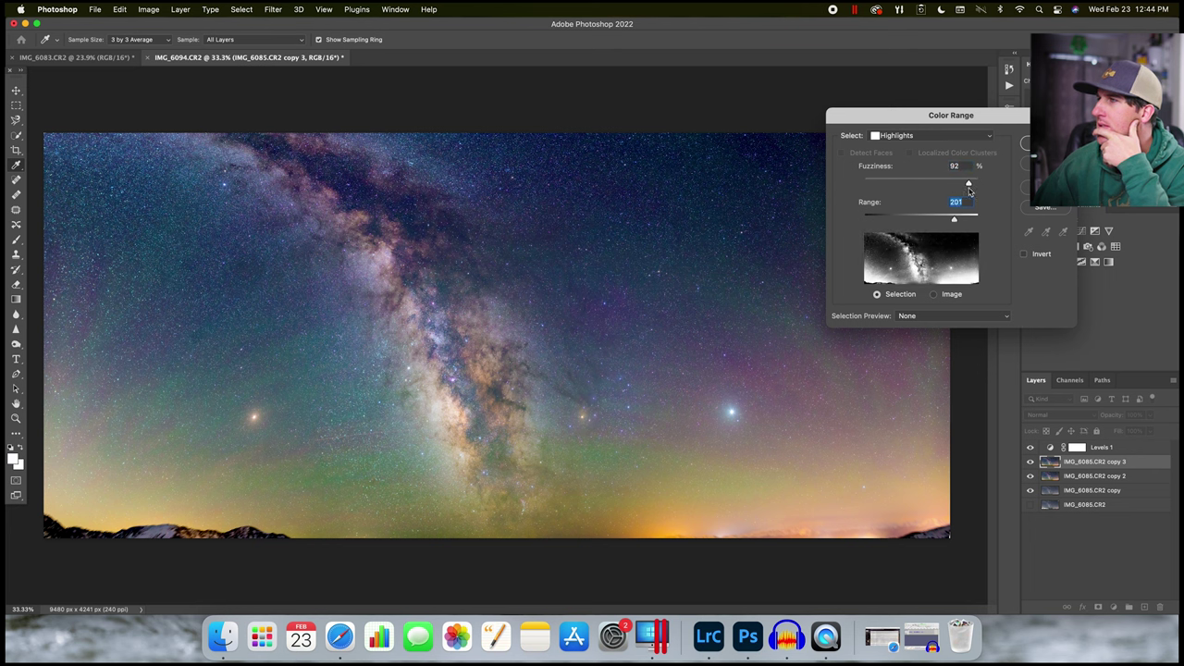
pyautogui.click(1023, 145)
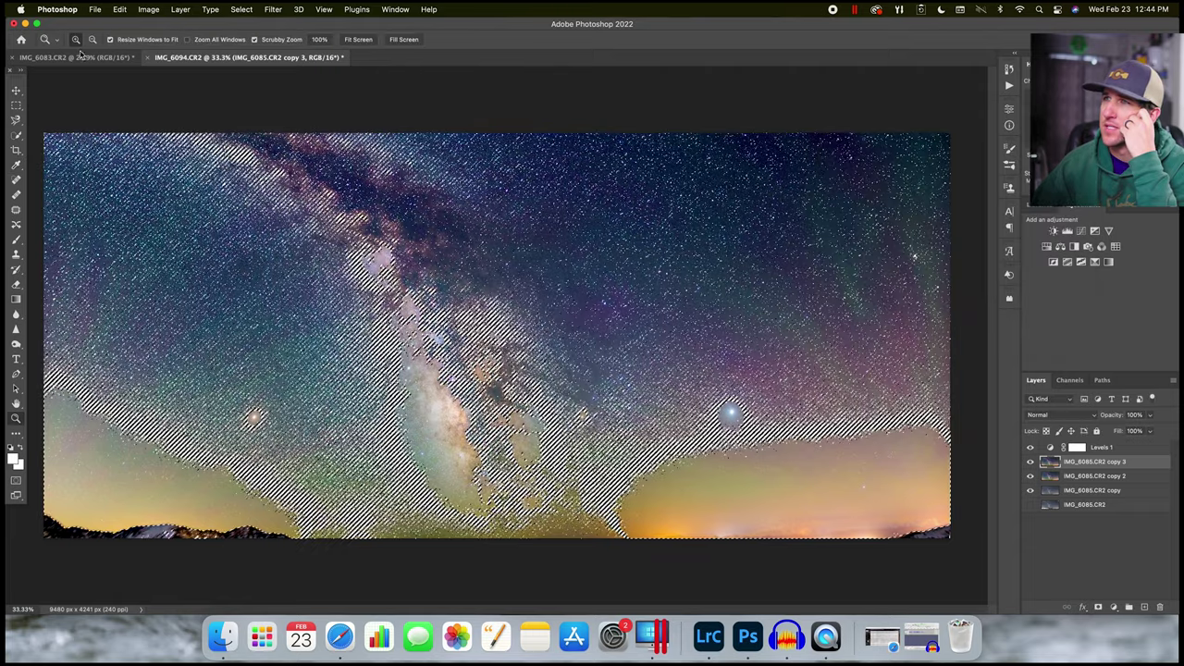
# Step: Expand the star selection by 5 pixels
pyautogui.click(242, 11)
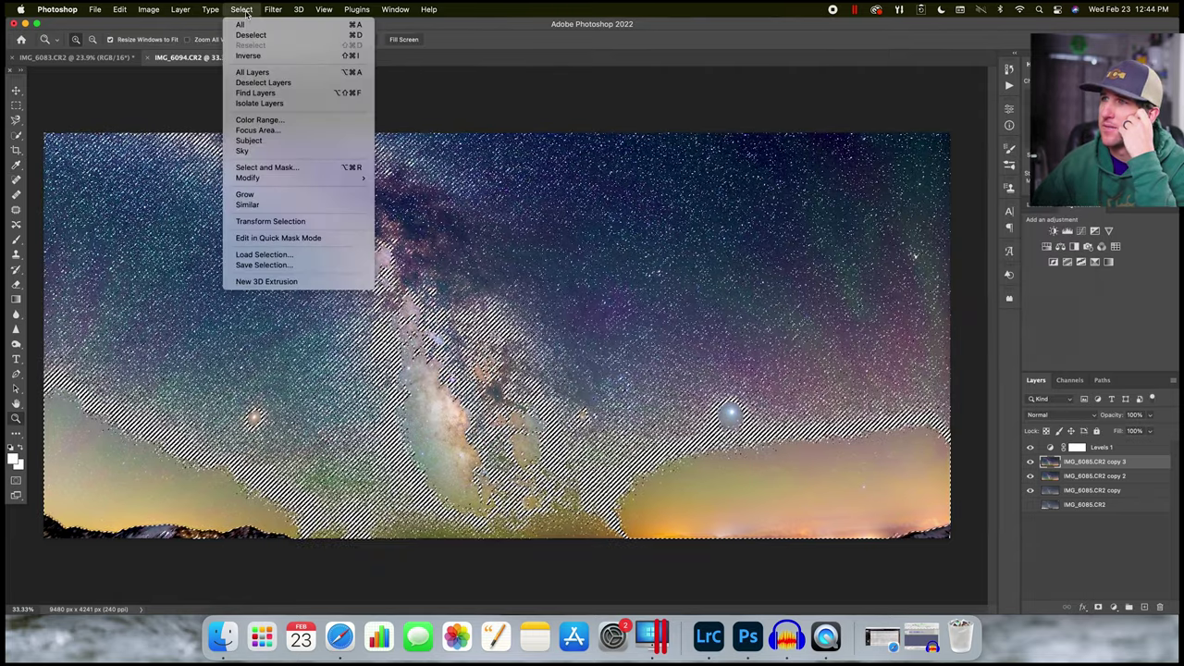
pyautogui.moveTo(313, 178)
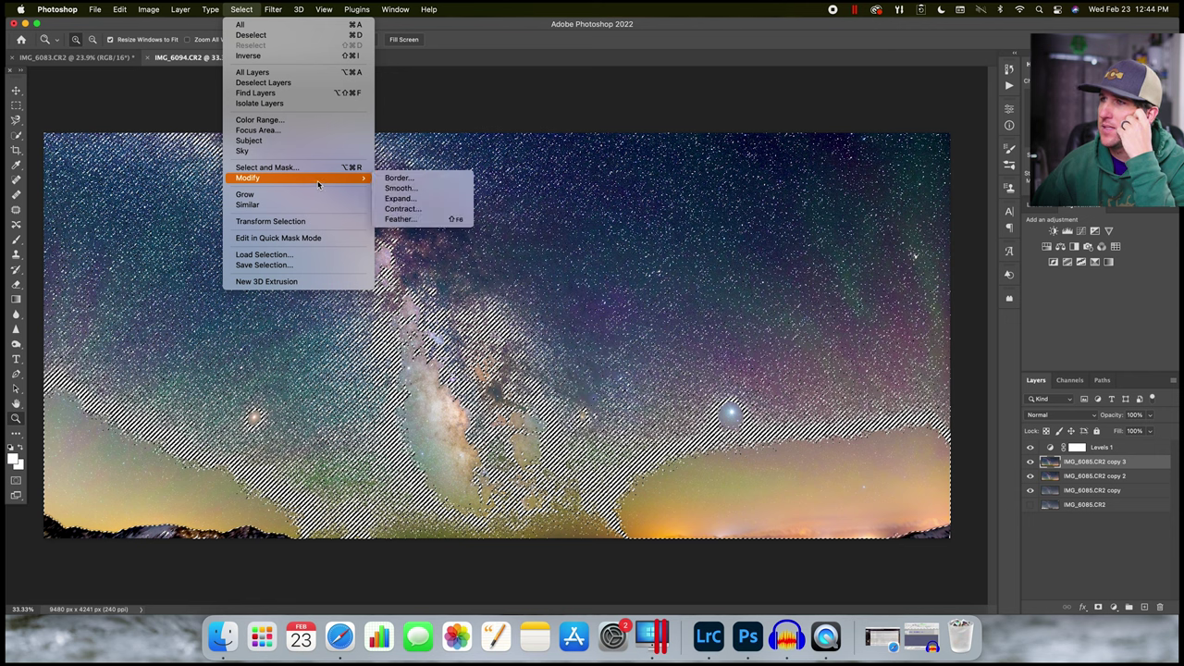
pyautogui.click(415, 200)
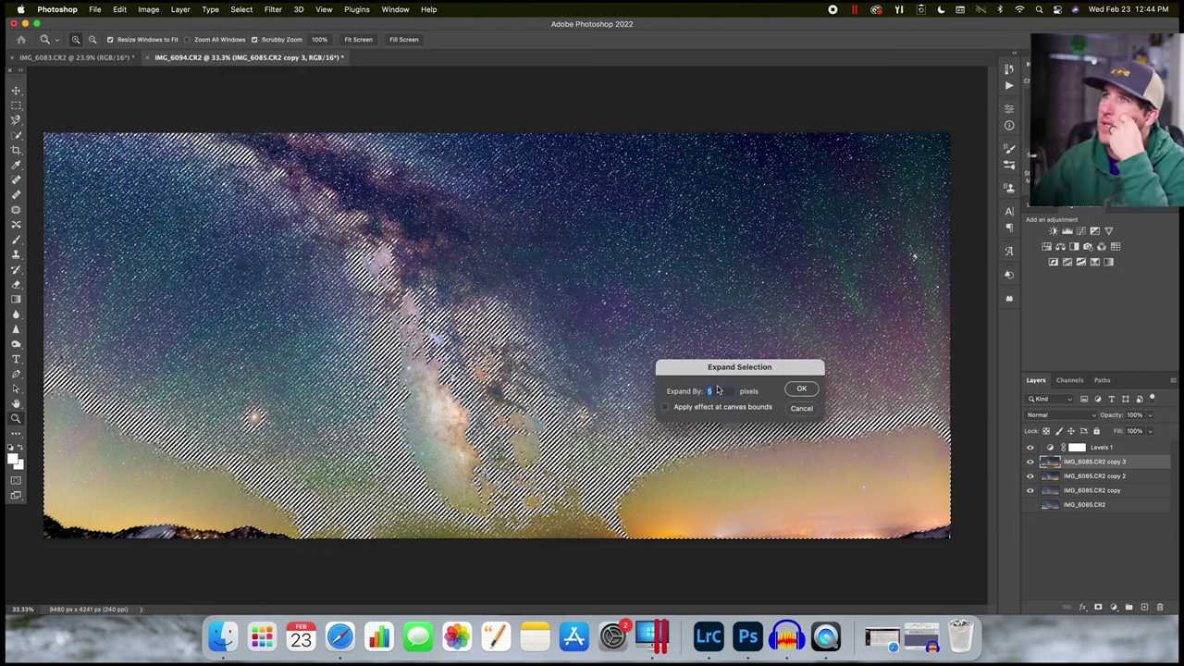
pyautogui.click(801, 388)
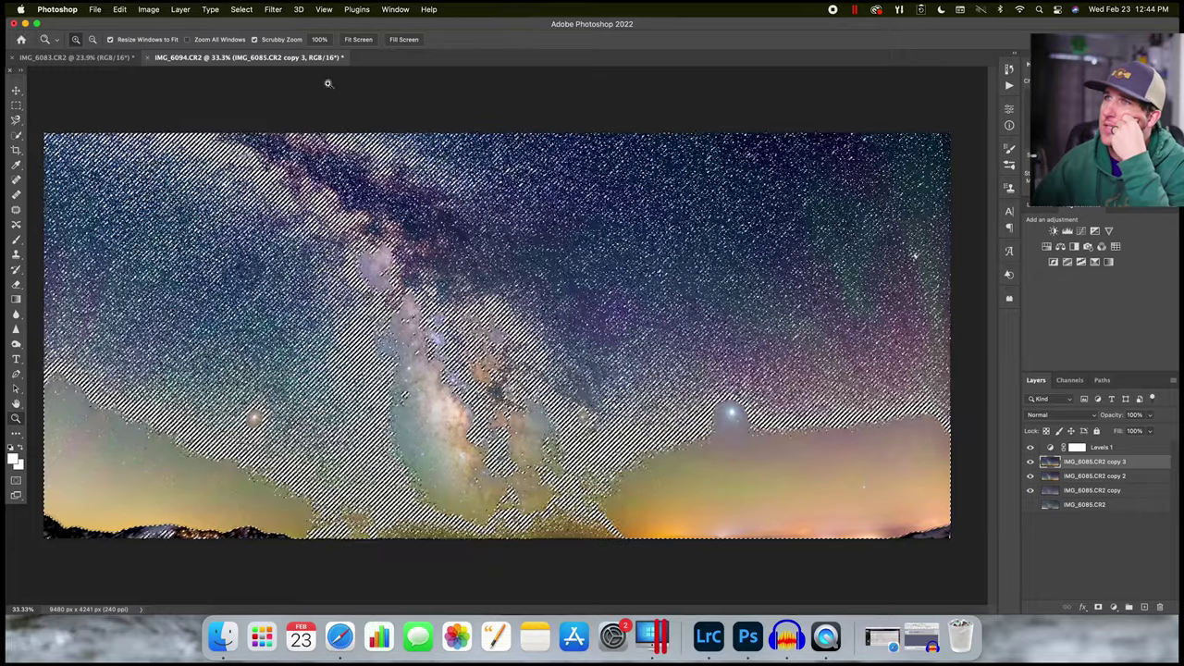
# Step: Feather the selection by 0.5 pixels and hide the selection edges
pyautogui.click(241, 11)
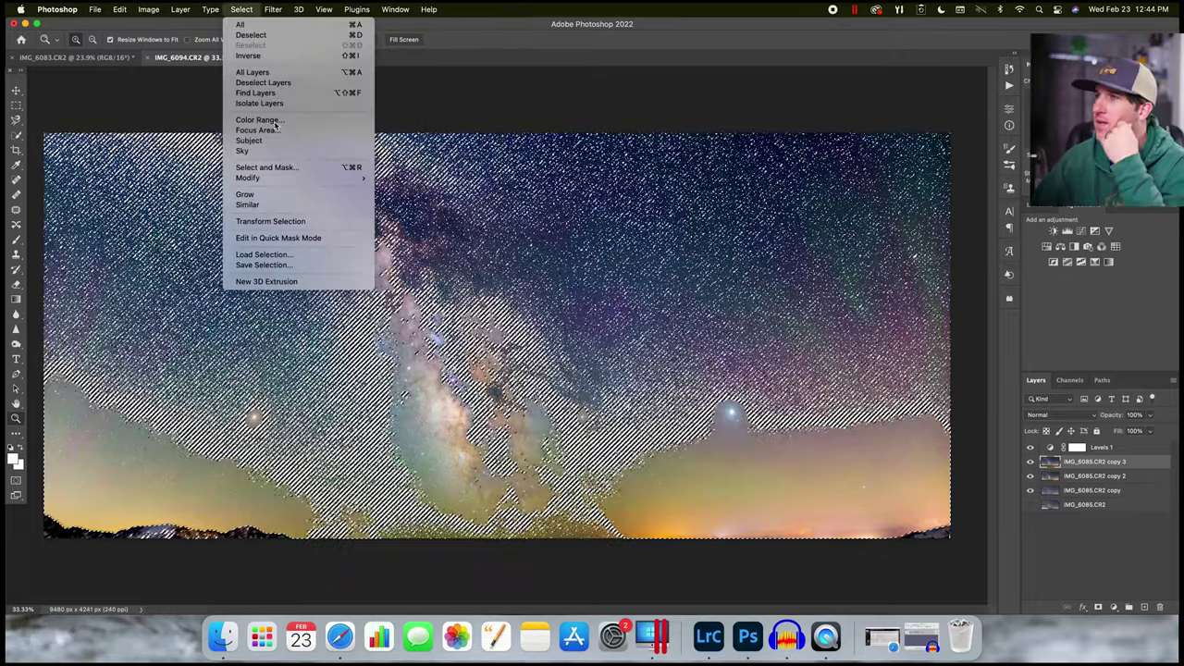
pyautogui.moveTo(277, 178)
pyautogui.click(411, 220)
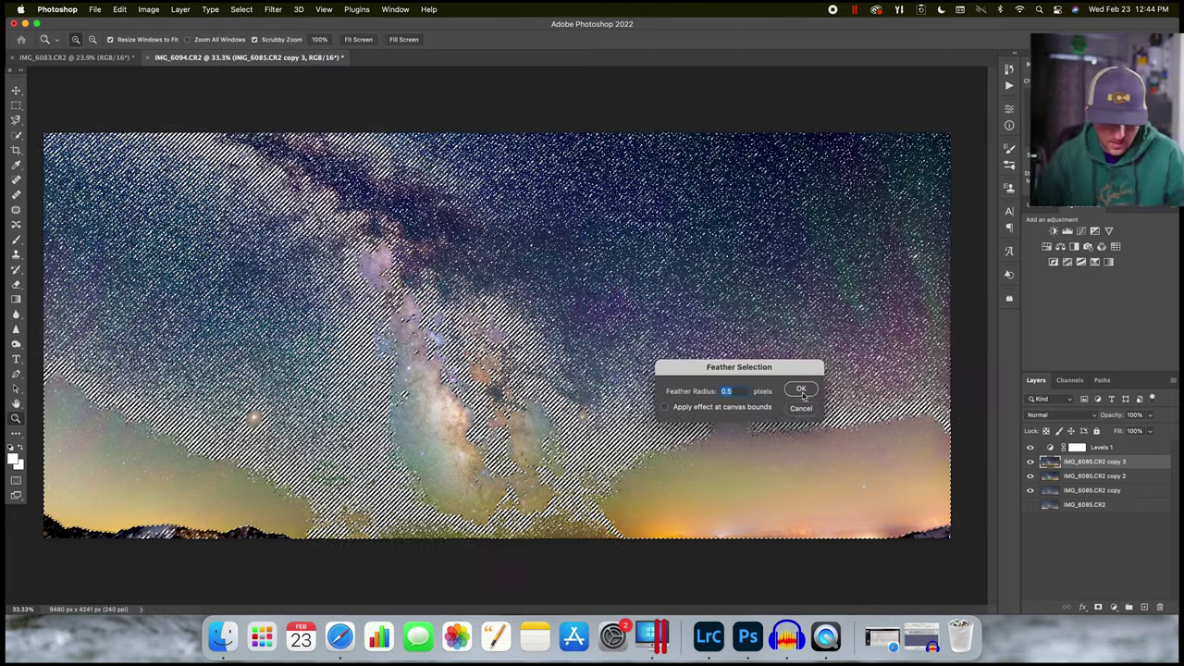
pyautogui.click(801, 391)
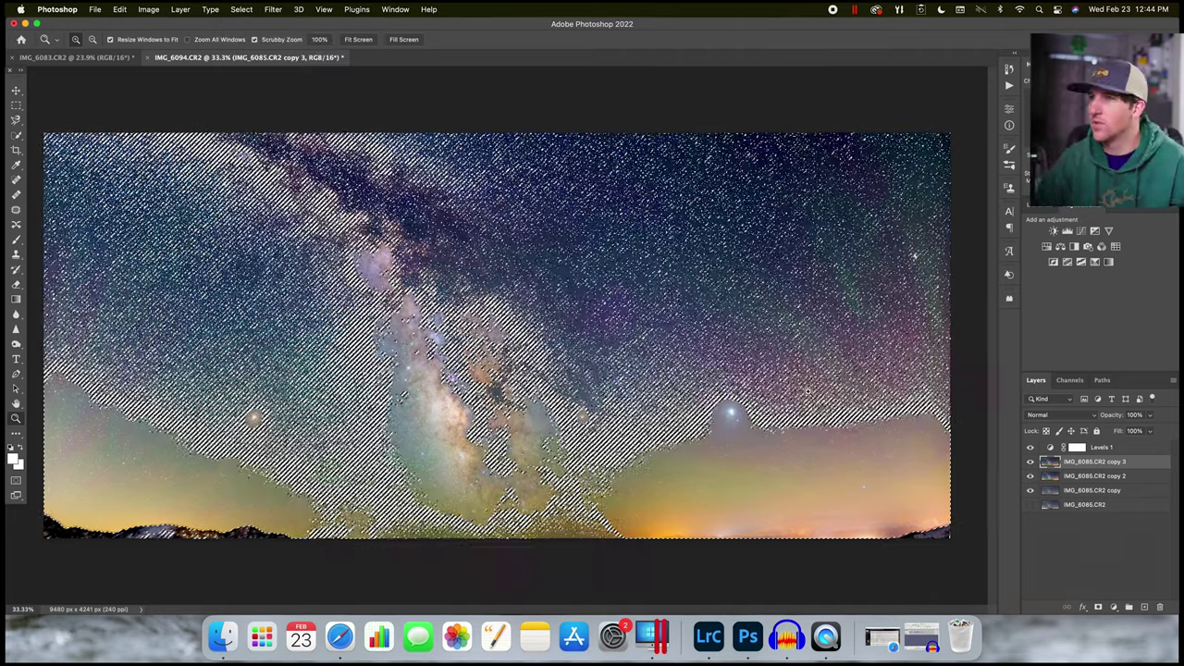
pyautogui.press('super+h')
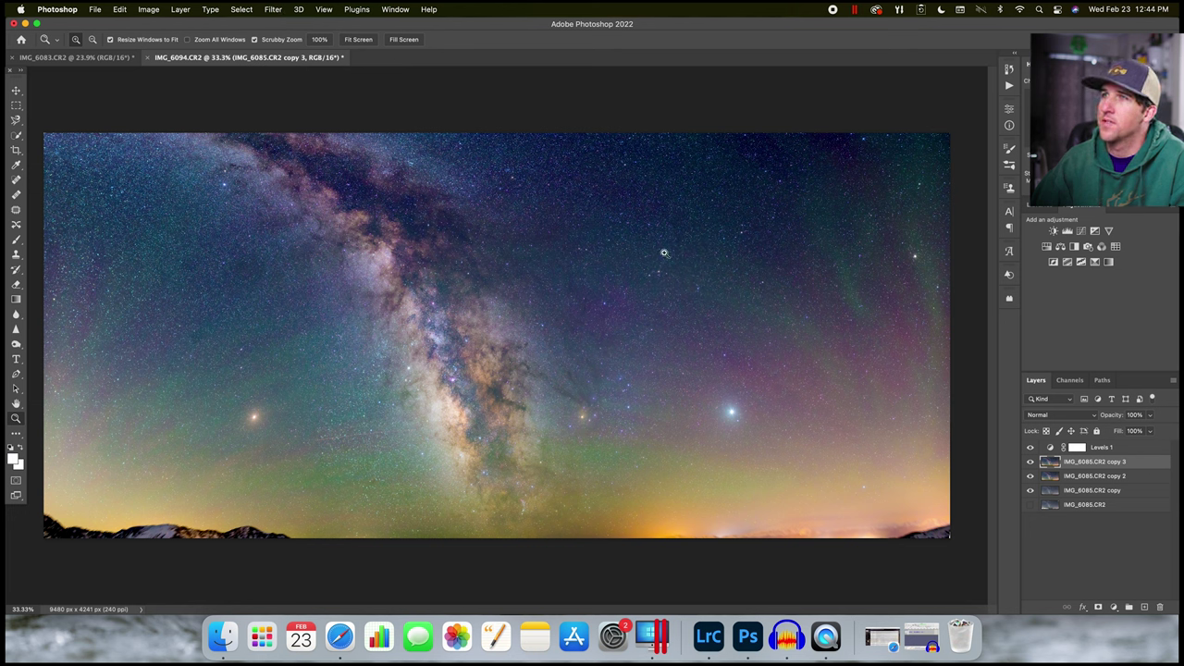
# Step: Apply a Minimum filter with a 2.0-pixel radius to shrink the selected stars
pyautogui.click(273, 10)
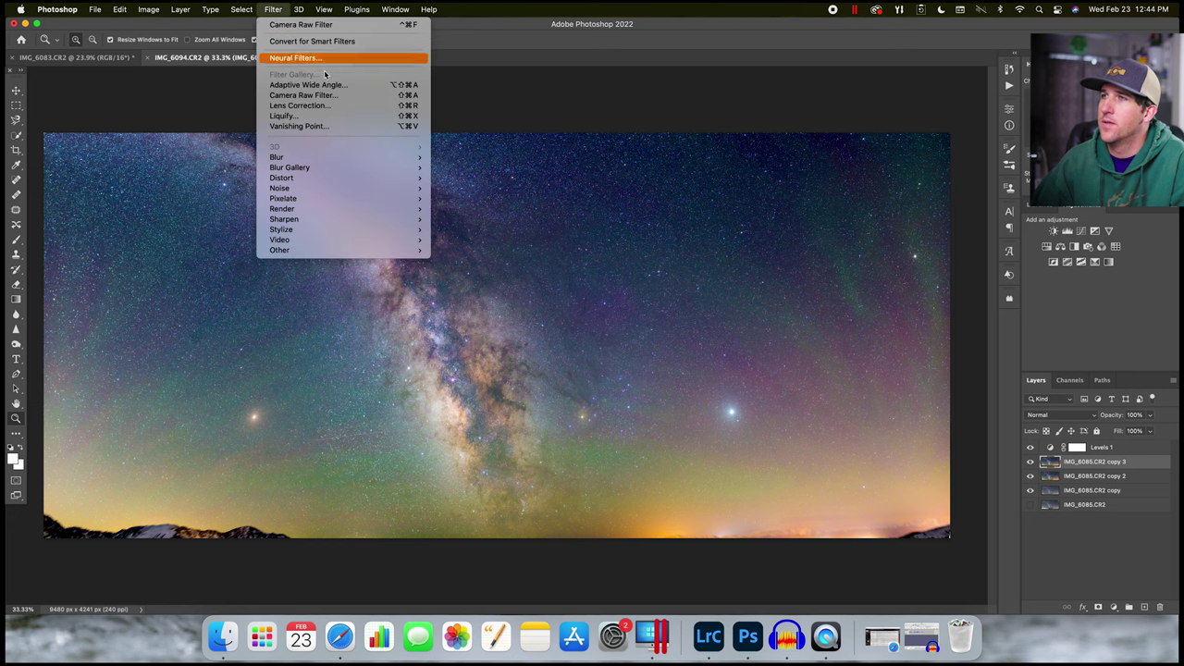
pyautogui.moveTo(402, 250)
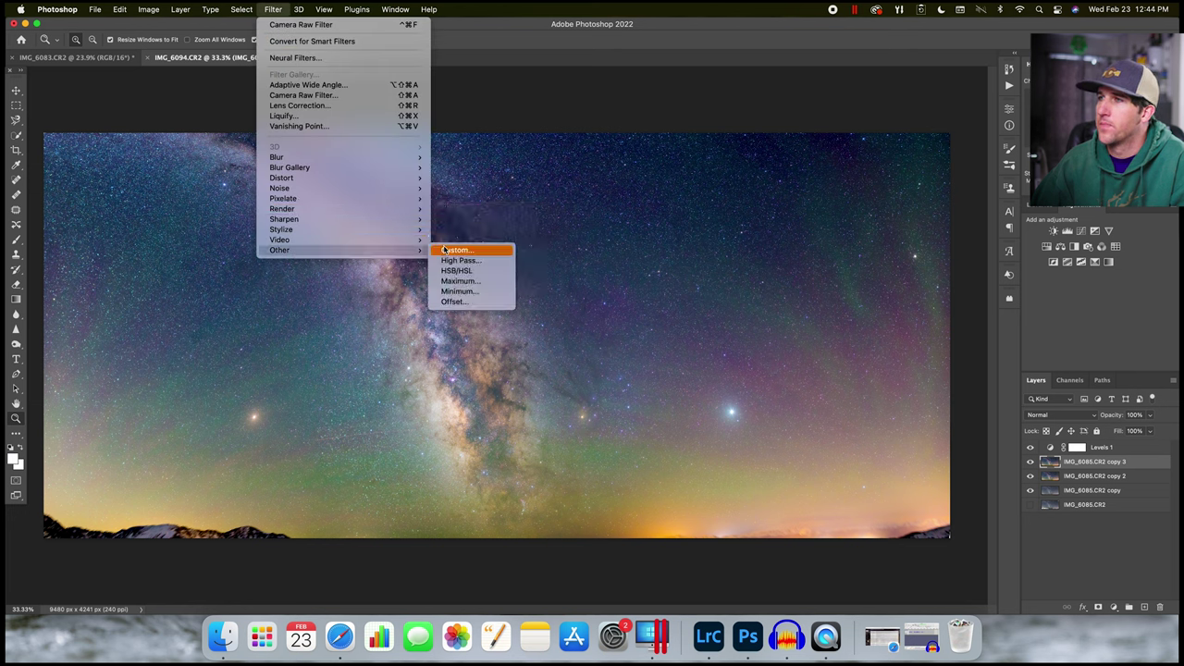
pyautogui.click(494, 298)
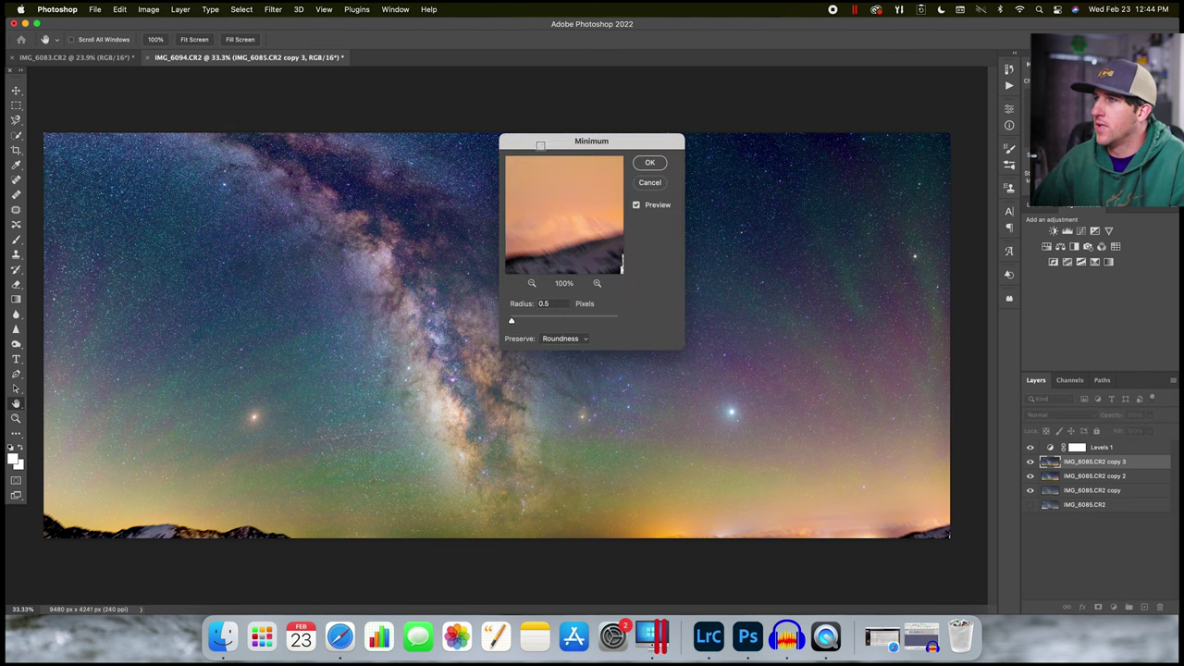
pyautogui.moveTo(540, 145); pyautogui.dragTo(756, 121)
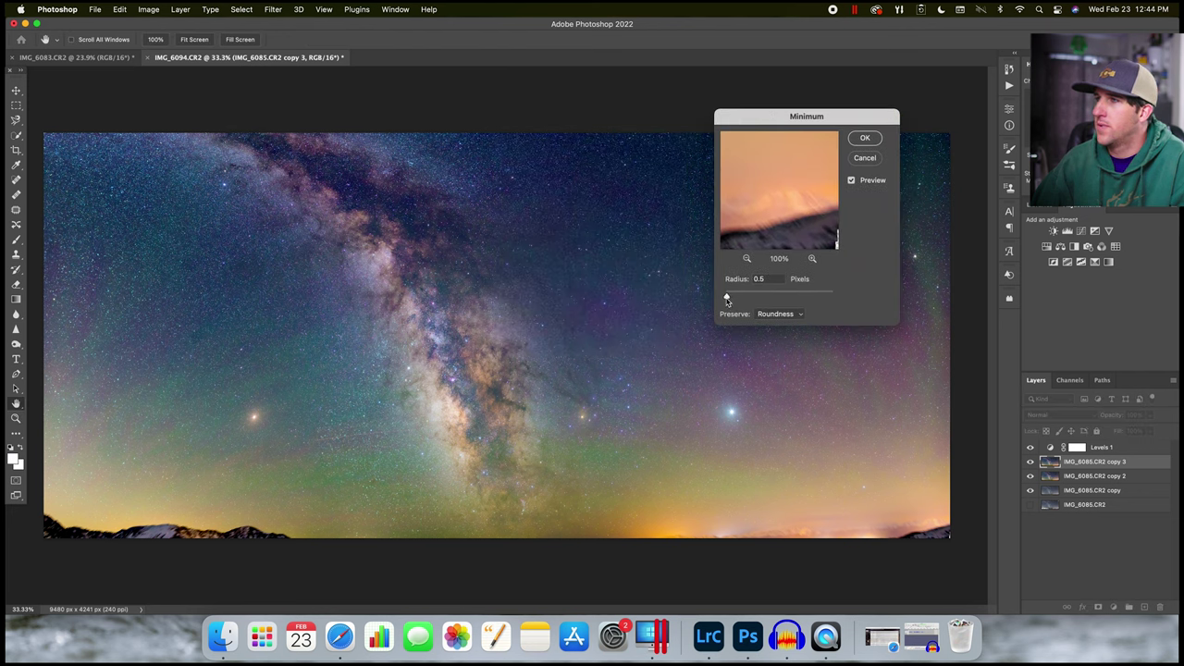
pyautogui.moveTo(728, 301); pyautogui.dragTo(737, 300)
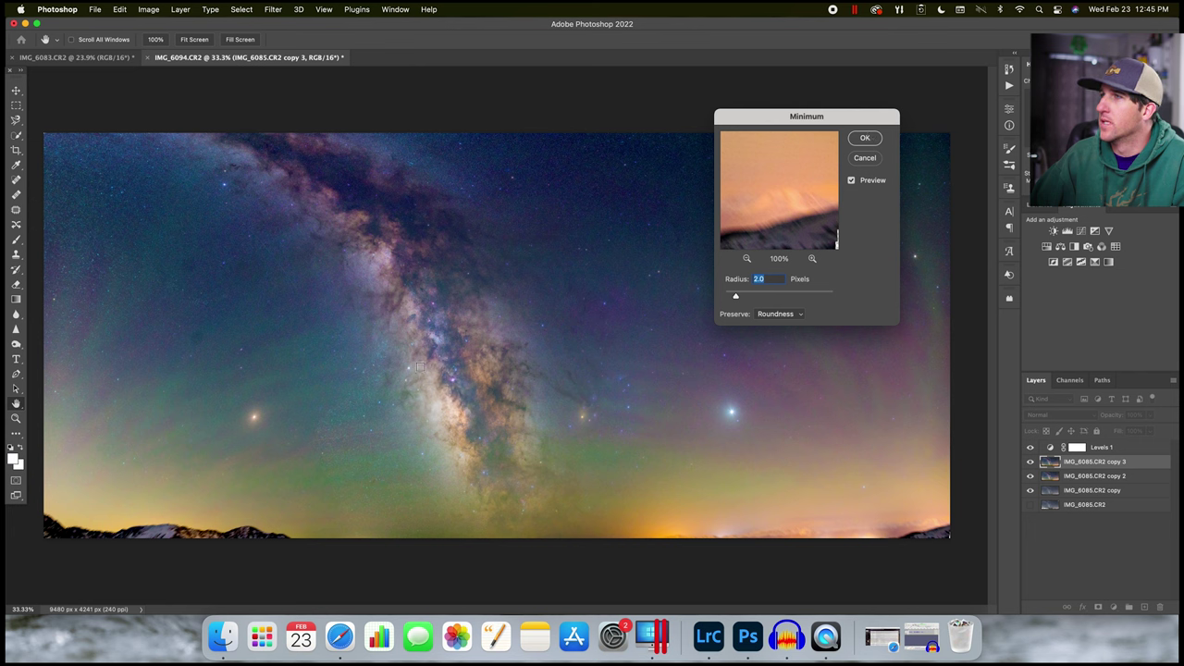
pyautogui.press('Return')
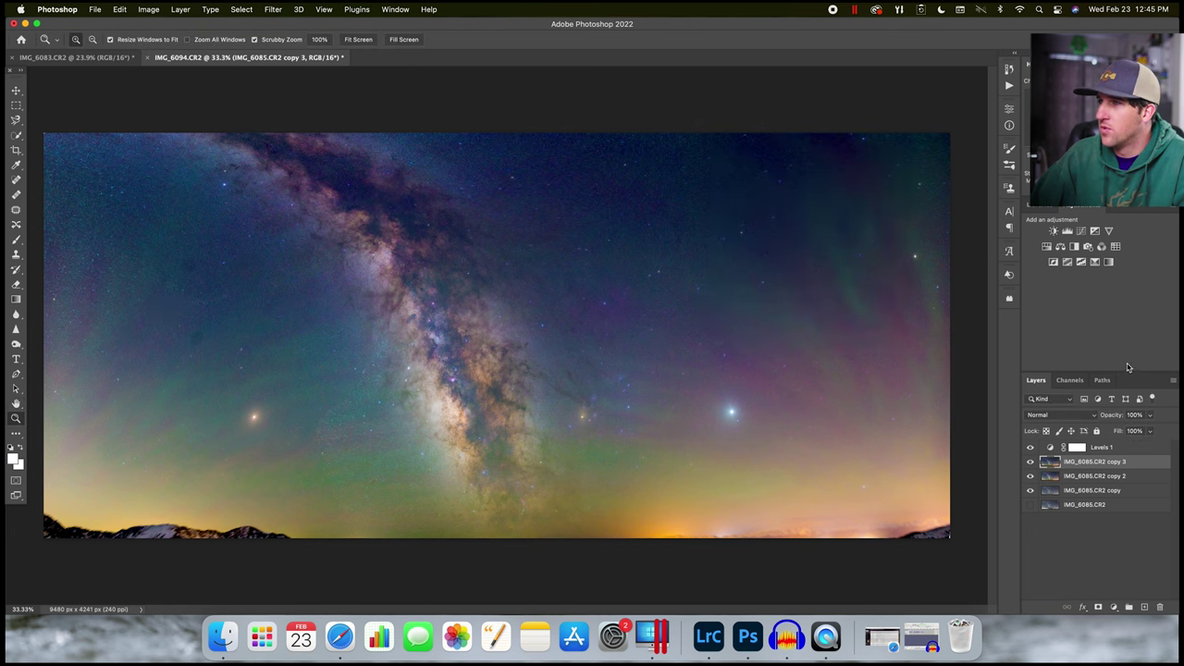
# Step: Zoom in on the shrunken stars, then fit the panorama back to the window
pyautogui.moveTo(668, 380); pyautogui.dragTo(556, 394)
pyautogui.moveTo(388, 350); pyautogui.dragTo(403, 105)
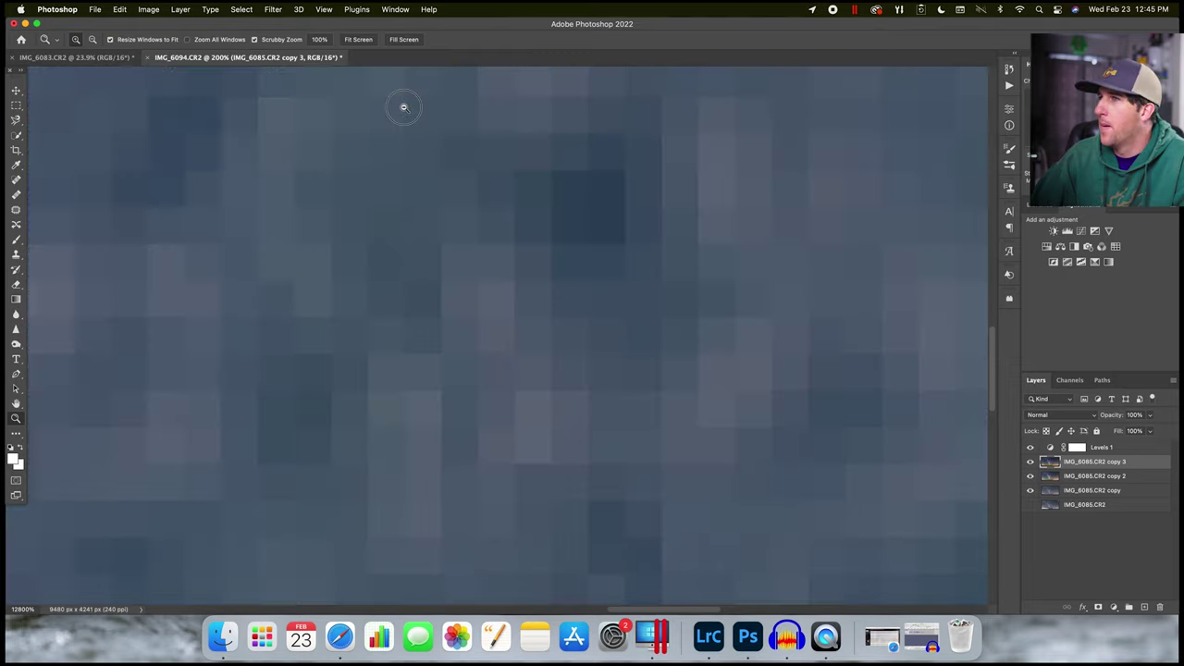
pyautogui.rightClick(418, 263)
pyautogui.click(436, 268)
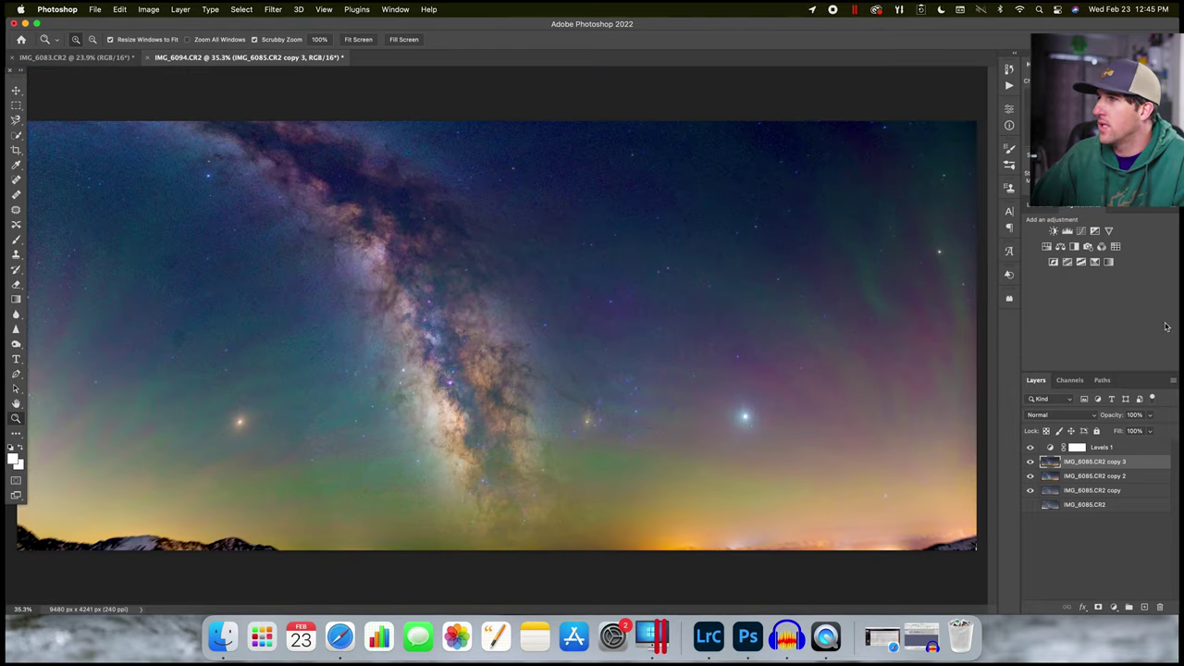
# Step: Lower the IMG_6085.CR2 copy 3 layer's opacity to 58%
pyautogui.click(1151, 416)
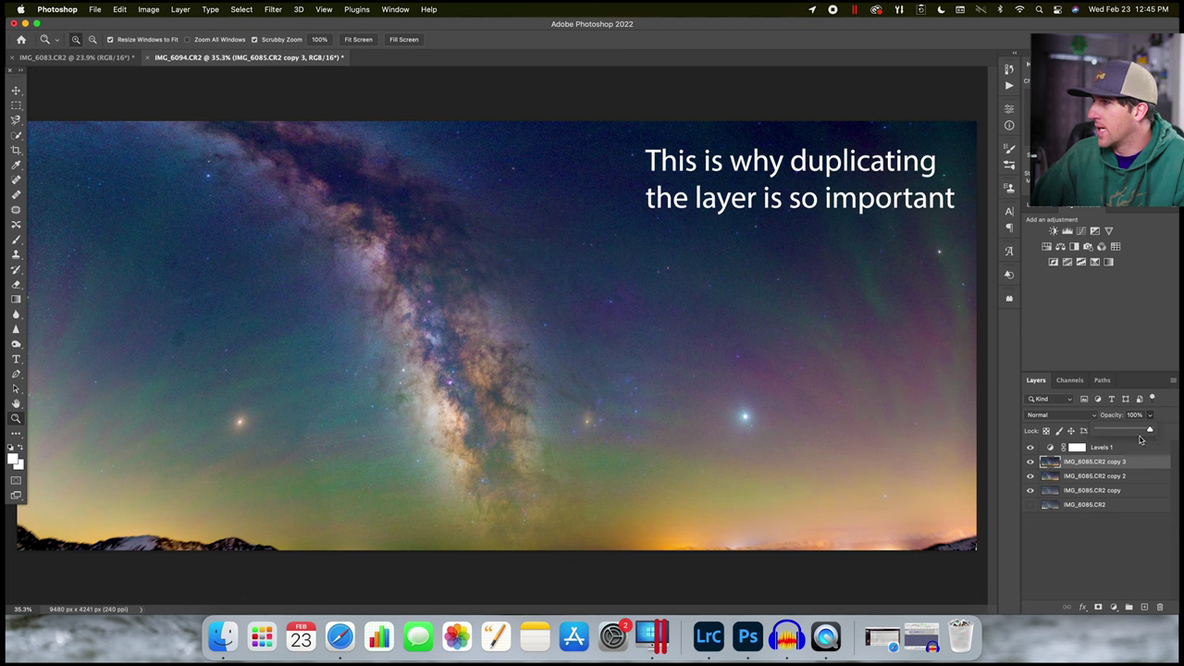
pyautogui.click(1125, 348)
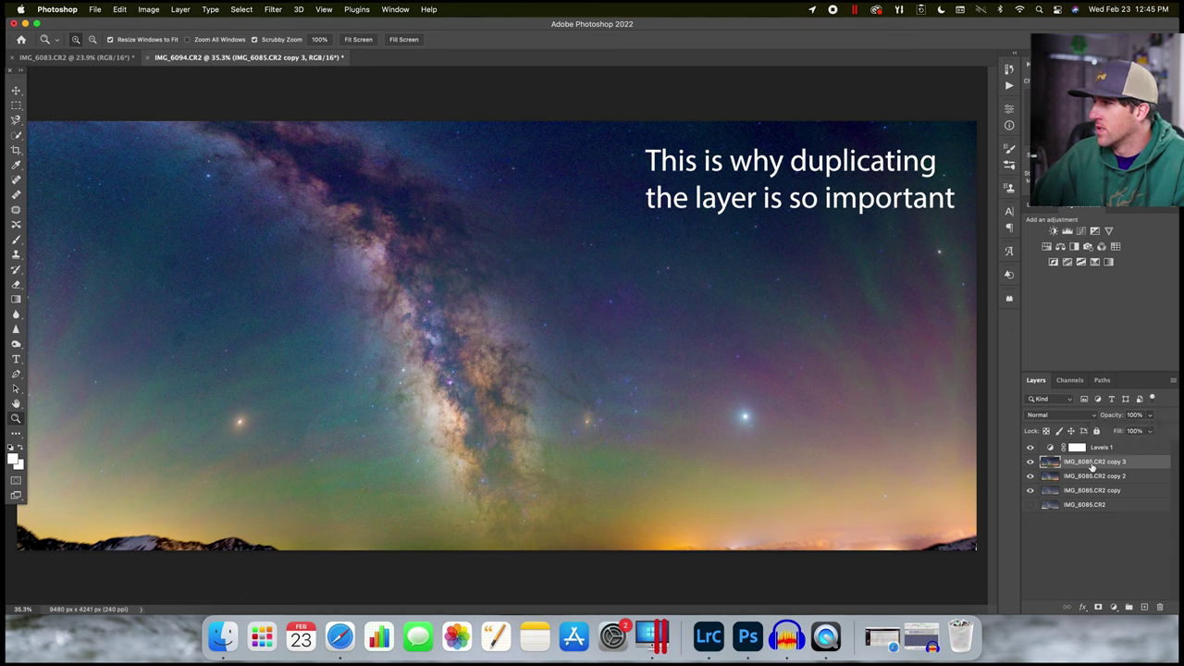
pyautogui.click(1151, 417)
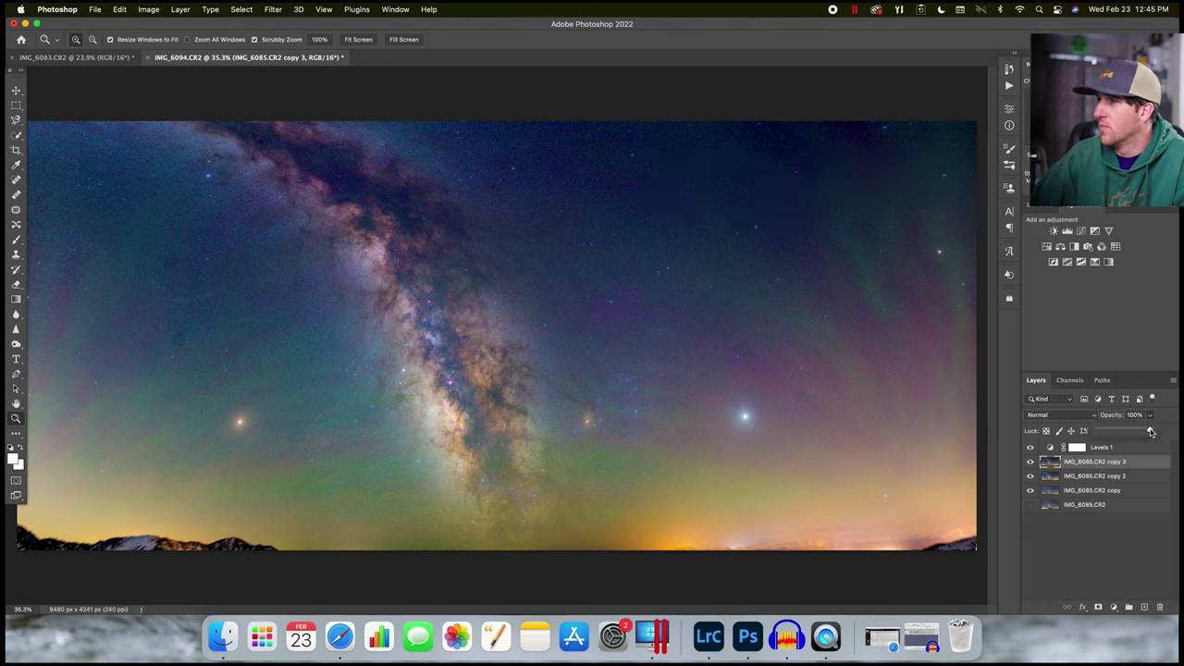
pyautogui.moveTo(1150, 432); pyautogui.dragTo(1127, 435)
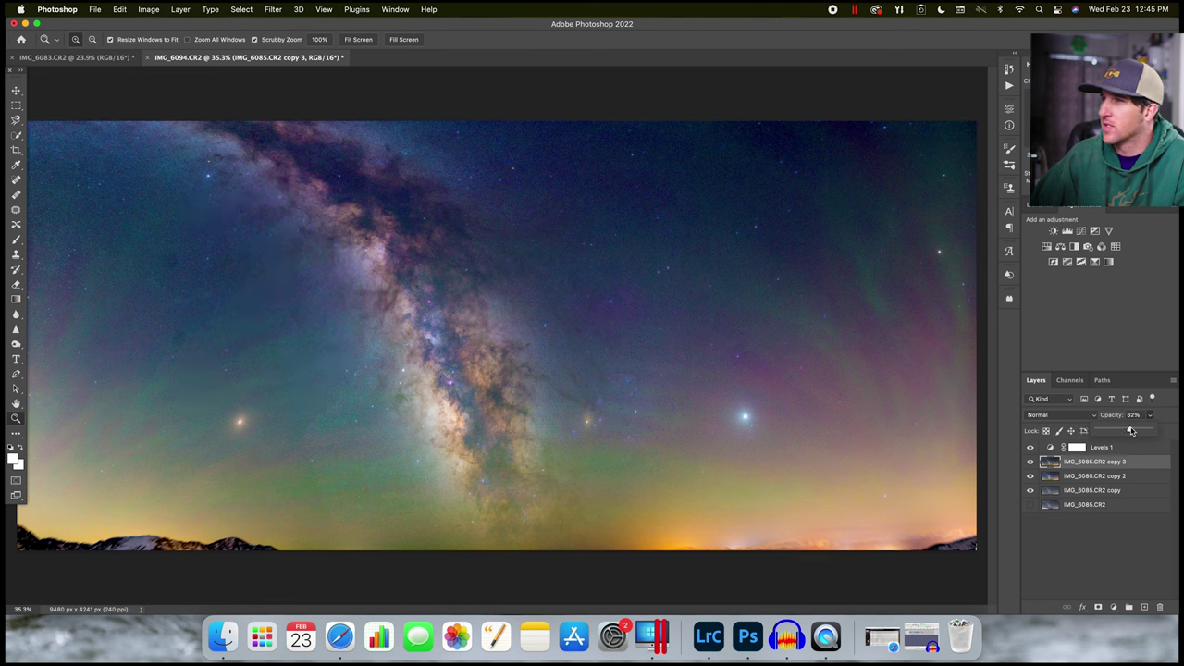
pyautogui.moveTo(1131, 431); pyautogui.dragTo(1010, 448)
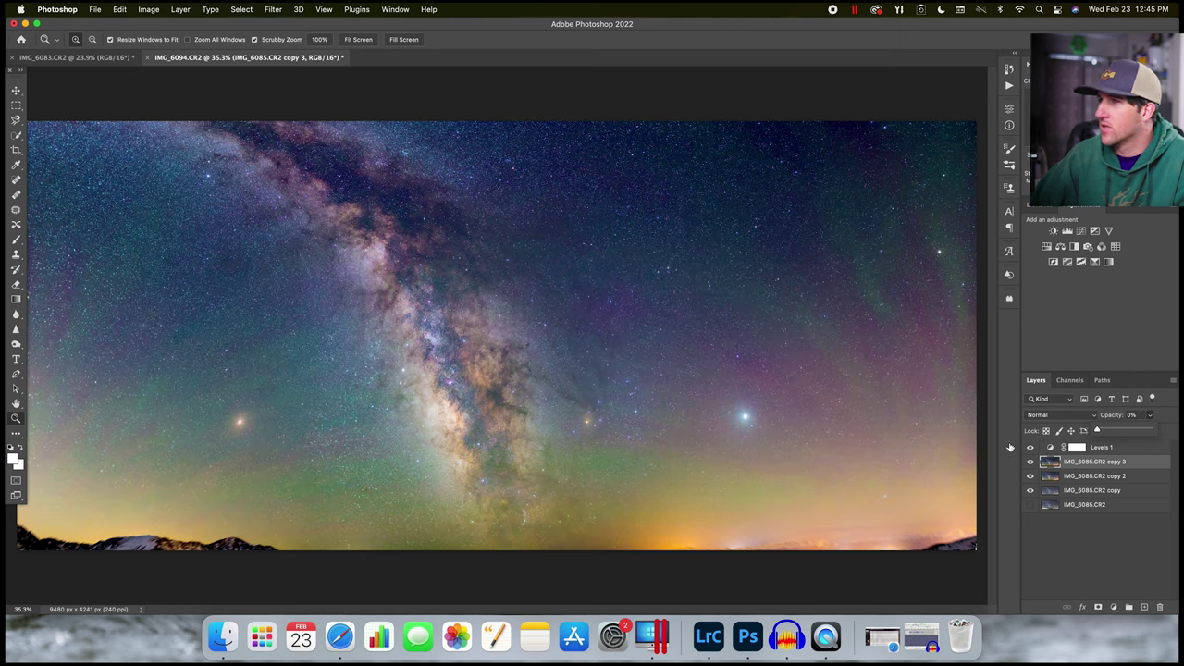
pyautogui.moveTo(1123, 432); pyautogui.dragTo(1128, 431)
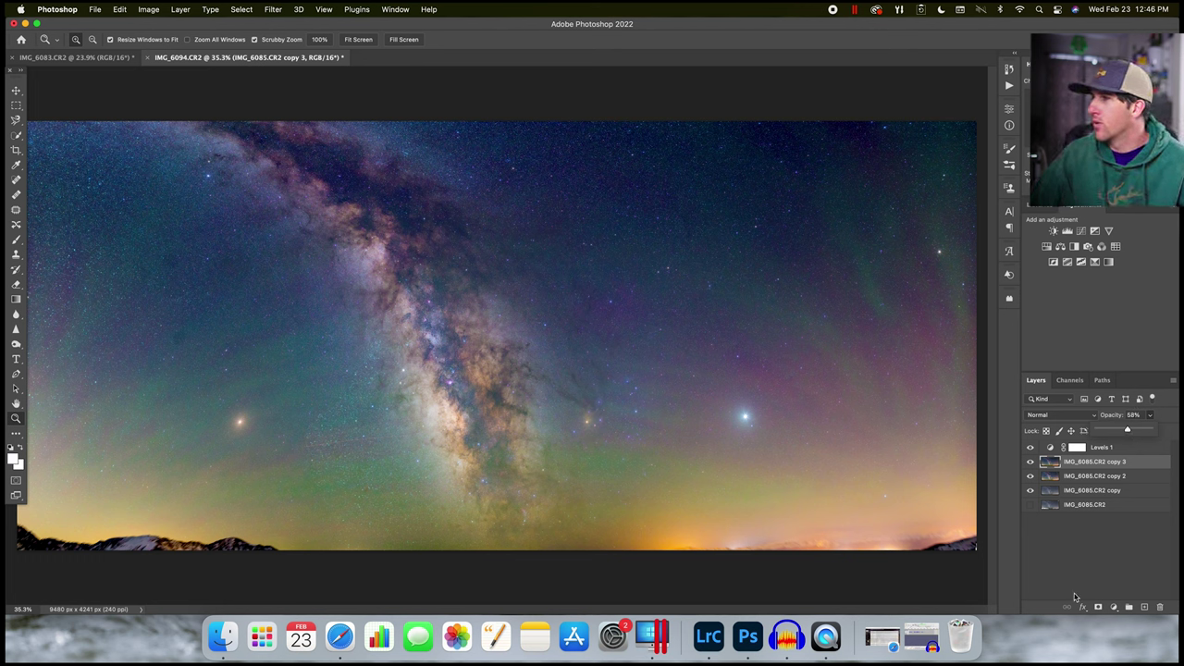
# Step: Select both the copy 3 and copy 2 layers together
pyautogui.click(1137, 523)
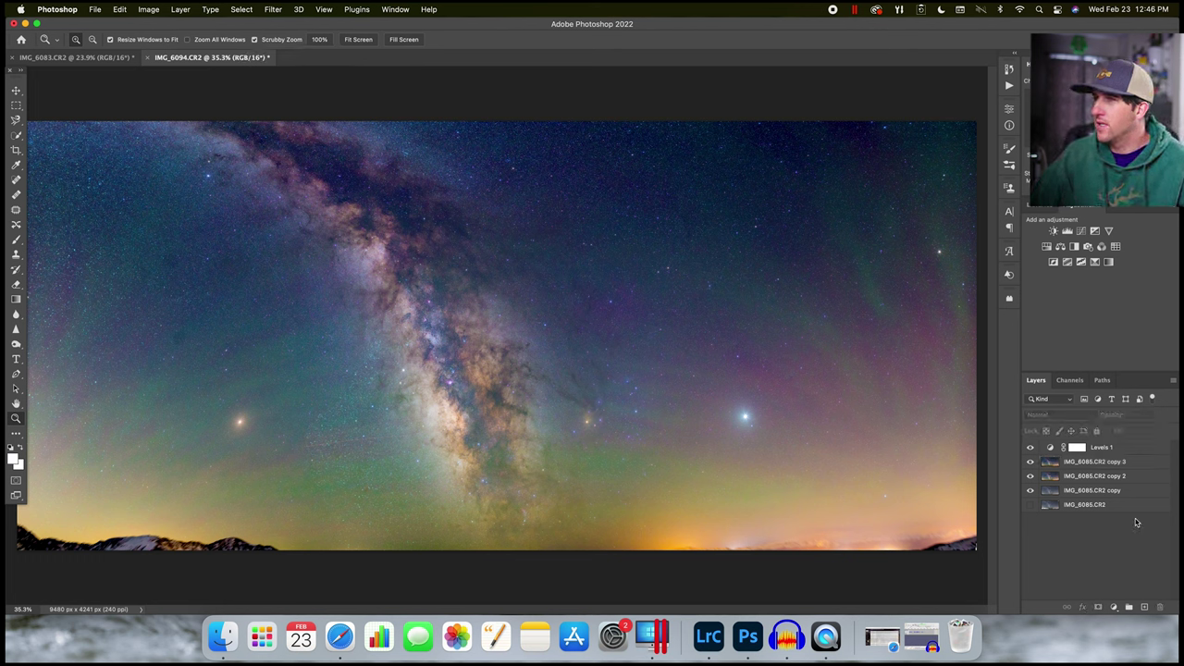
pyautogui.click(1141, 465)
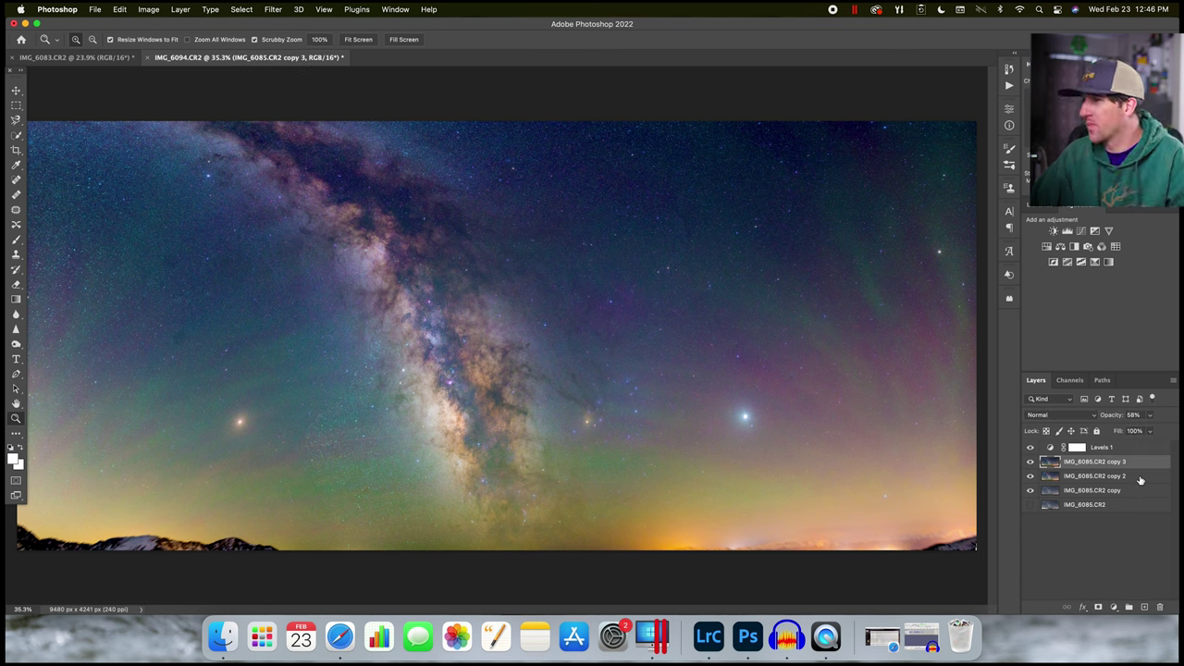
pyautogui.keyDown('shift'); pyautogui.click(1141, 476); pyautogui.keyUp('shift')
# Step: Merge copy 2 and copy 3 into one layer and duplicate it as copy 4
pyautogui.rightClick(1141, 477)
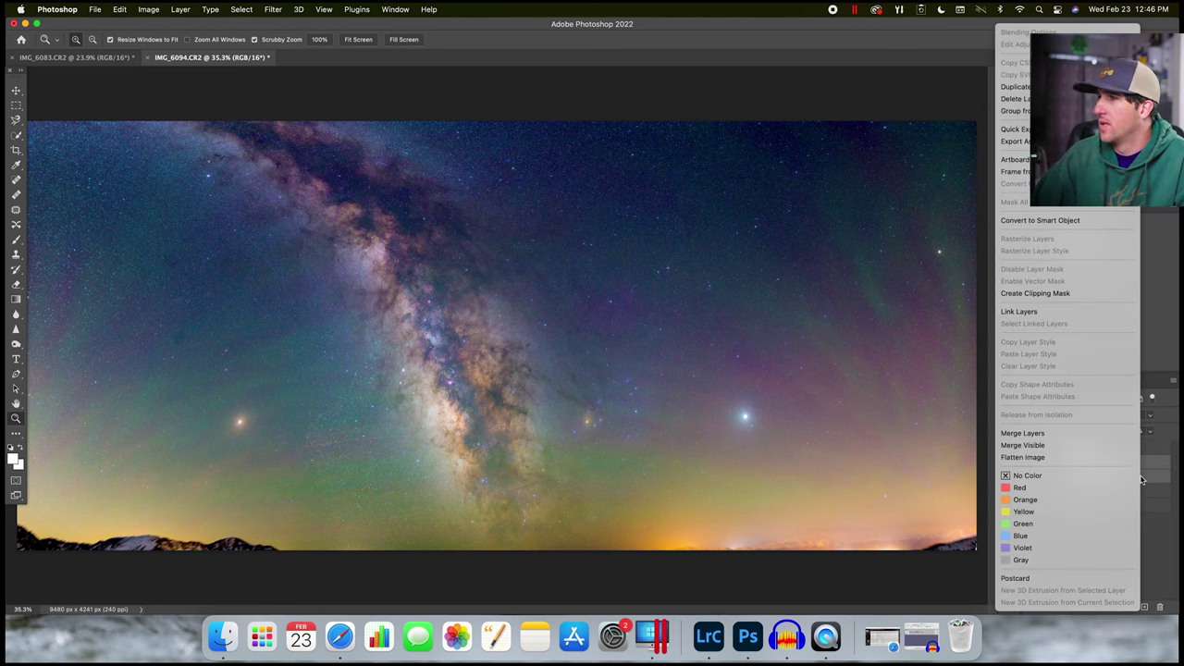
pyautogui.click(1089, 435)
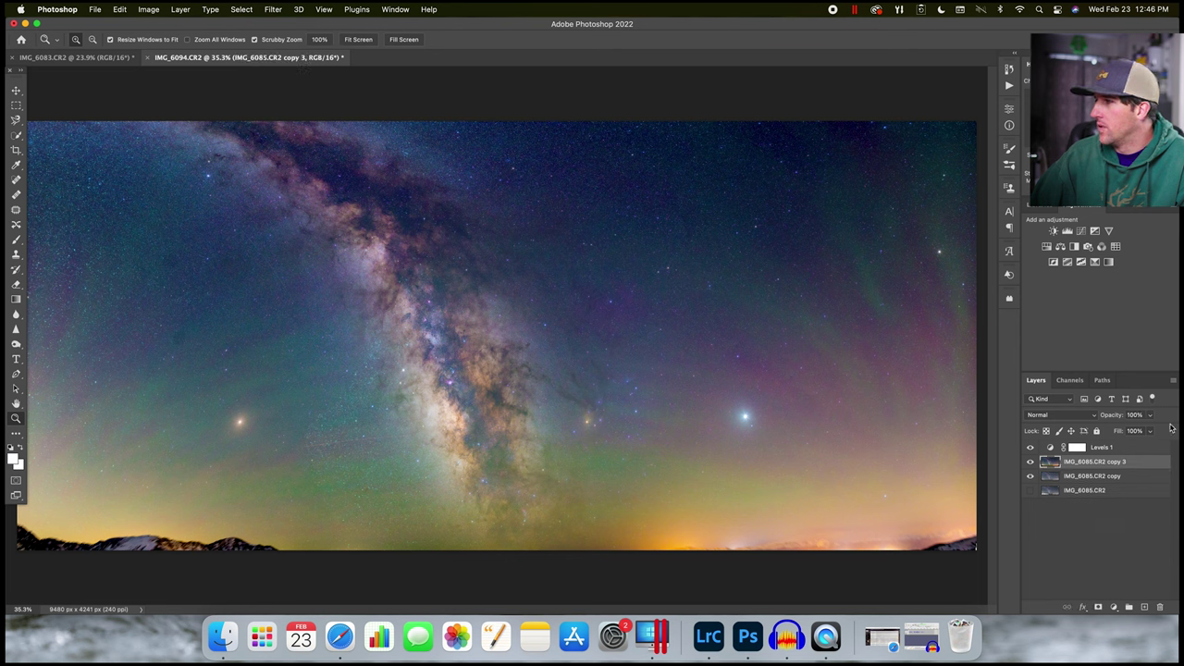
pyautogui.moveTo(1076, 467); pyautogui.dragTo(1148, 605)
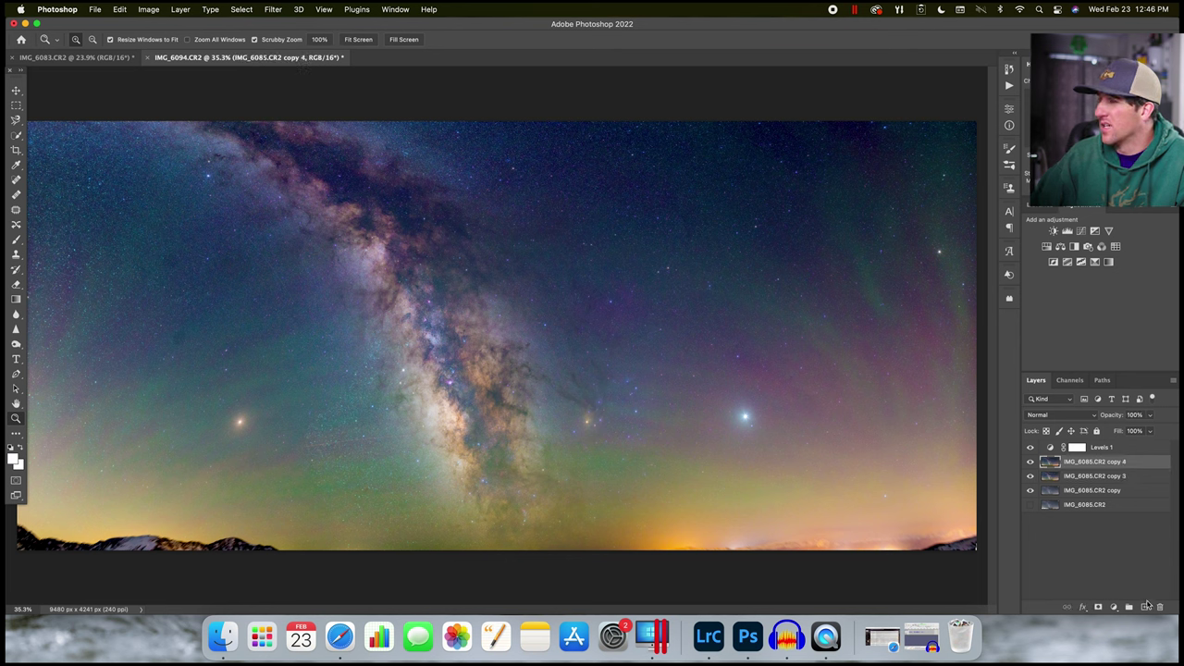
# Step: Toggle the image layers' visibility to compare versions, ending with all of them visible
pyautogui.click(1029, 462)
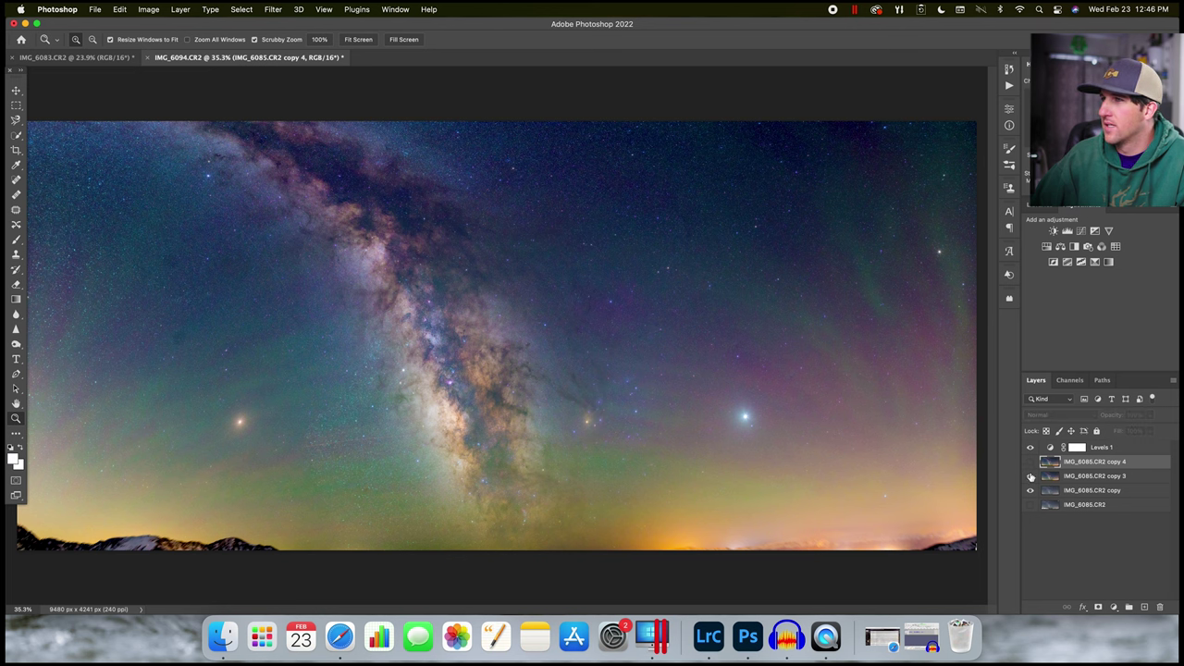
pyautogui.click(1030, 477)
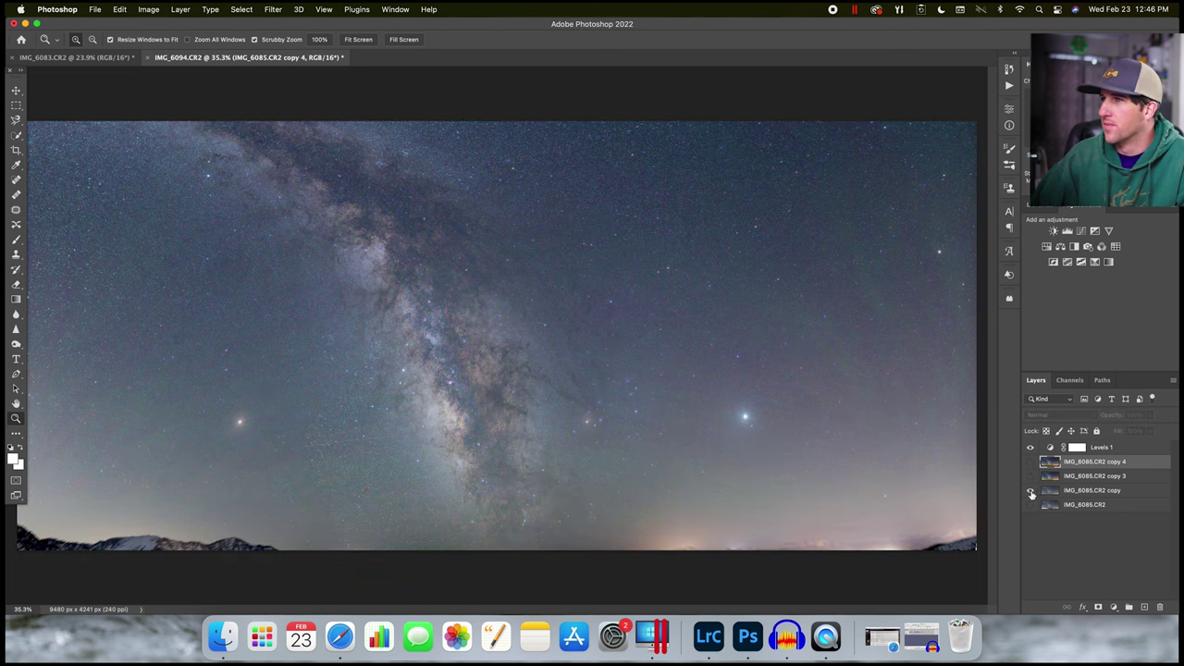
pyautogui.click(1030, 490)
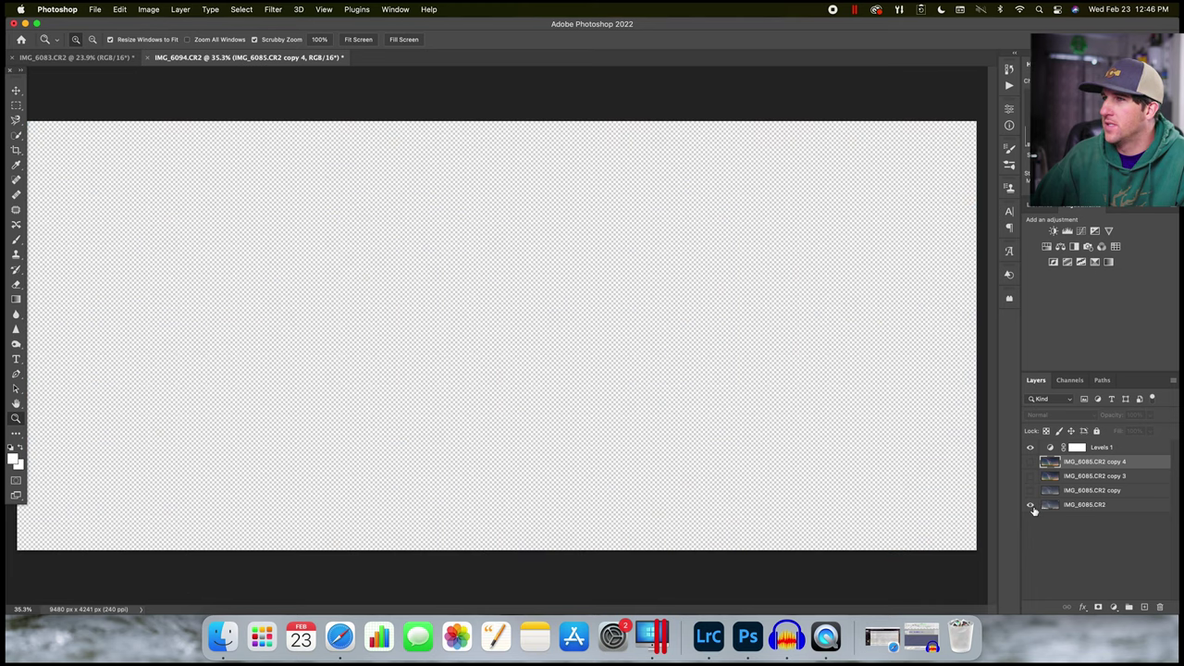
pyautogui.click(1030, 506)
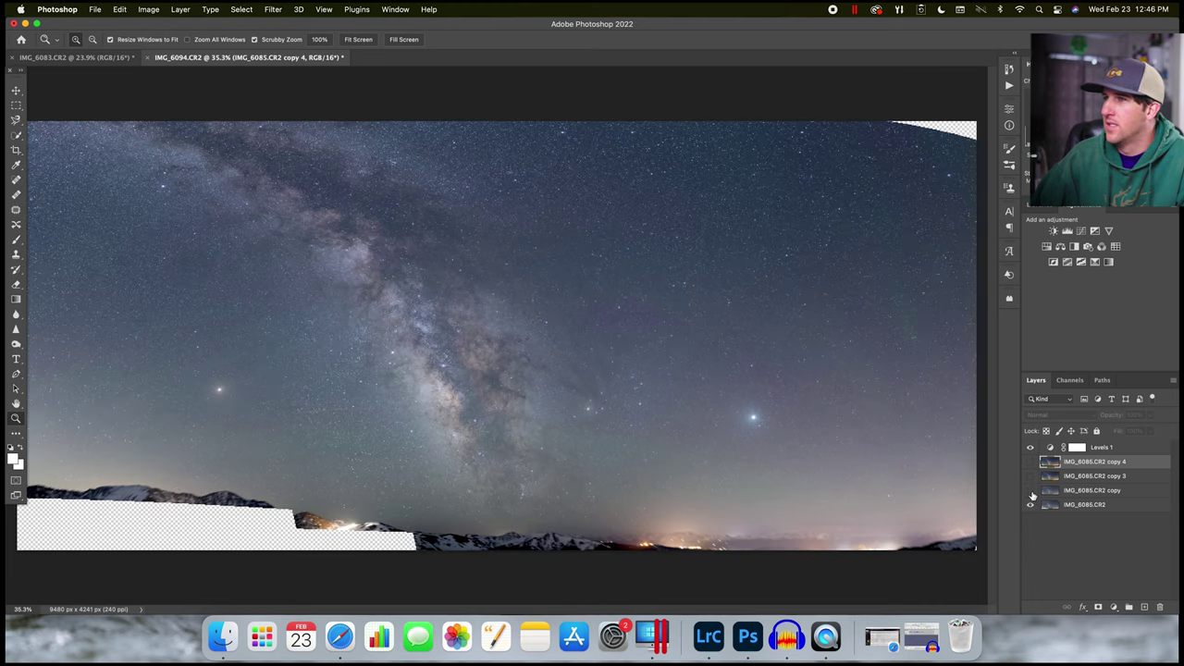
pyautogui.click(1030, 491)
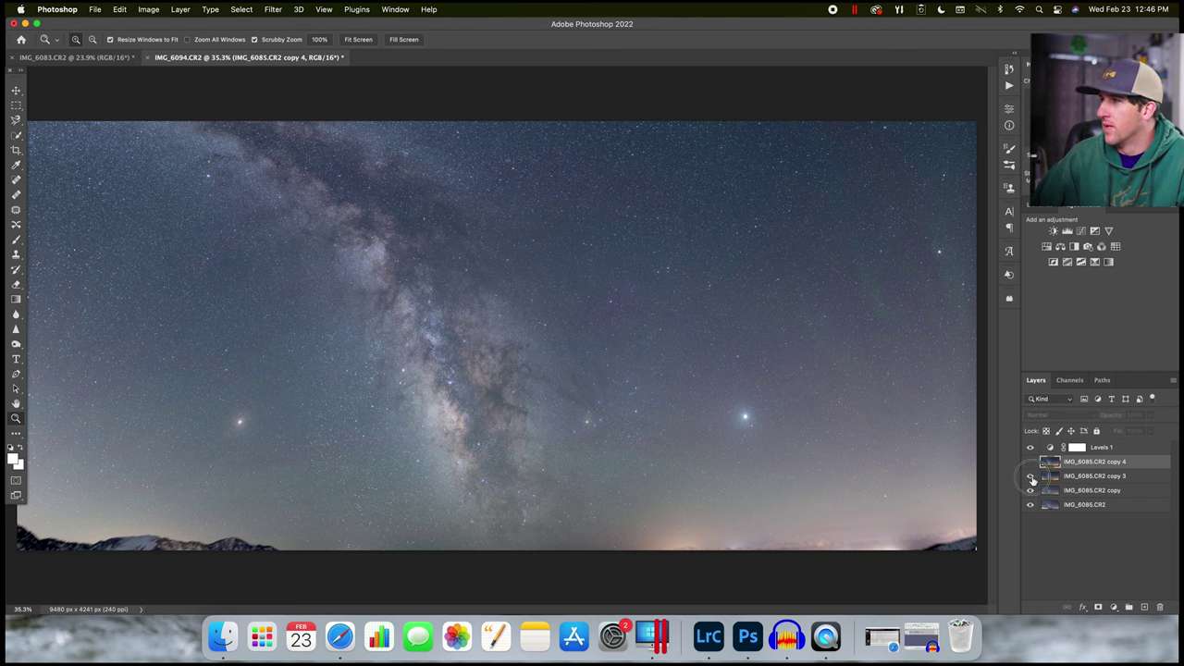
pyautogui.click(1031, 477)
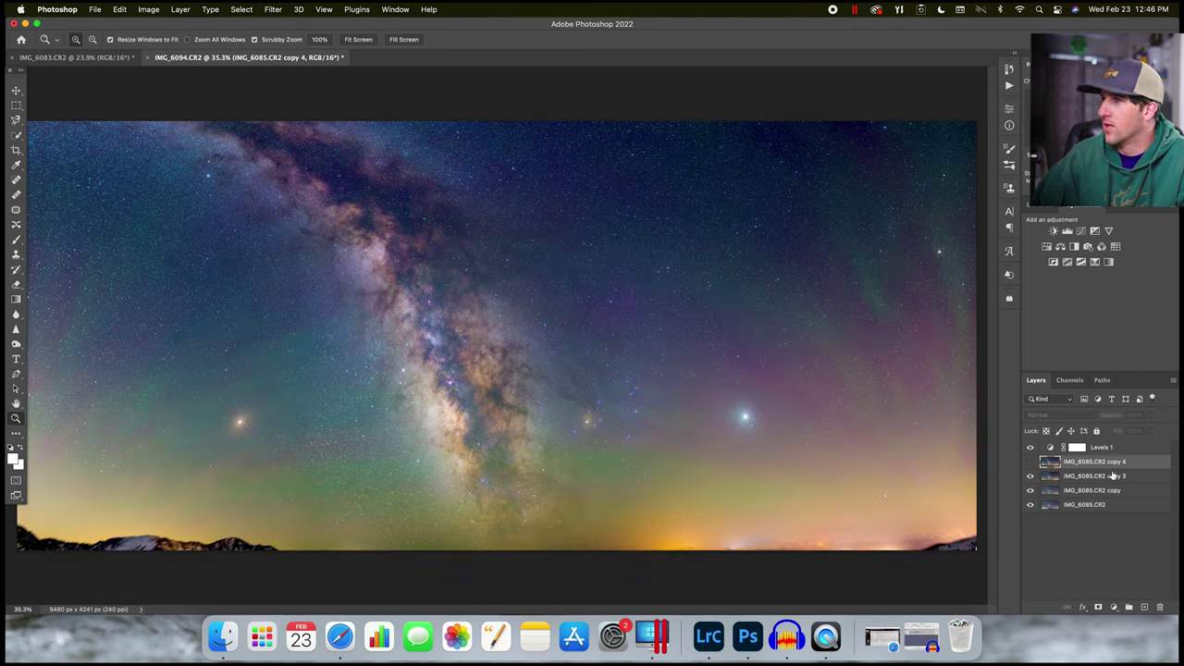
pyautogui.click(1032, 462)
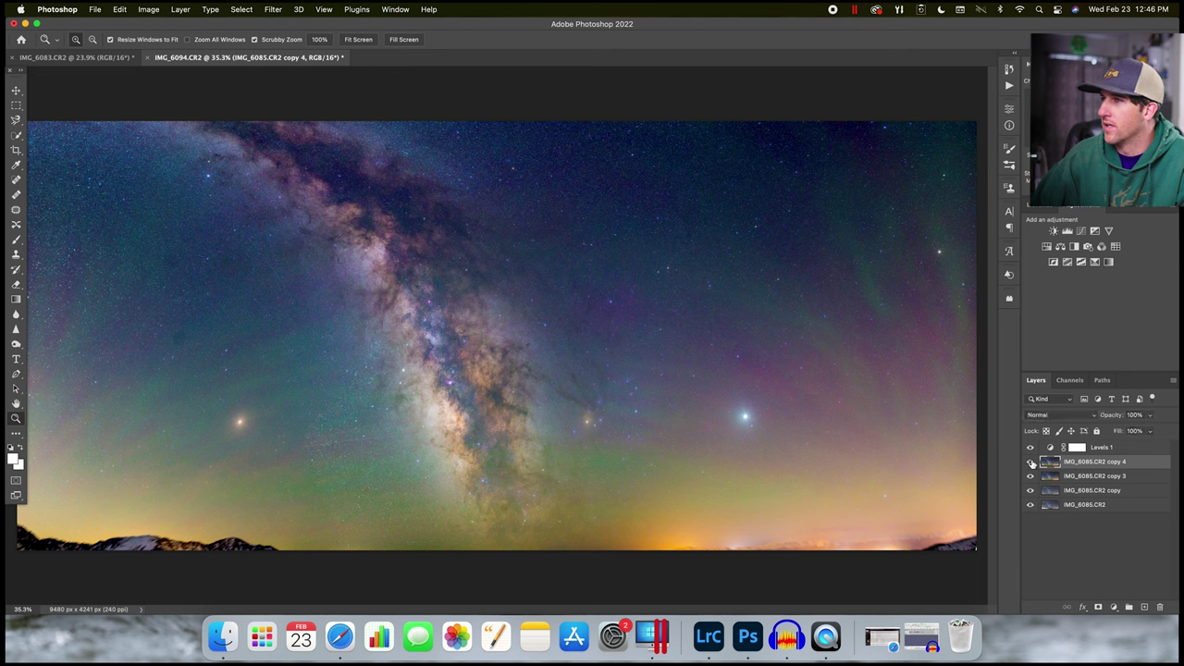
pyautogui.click(17, 346)
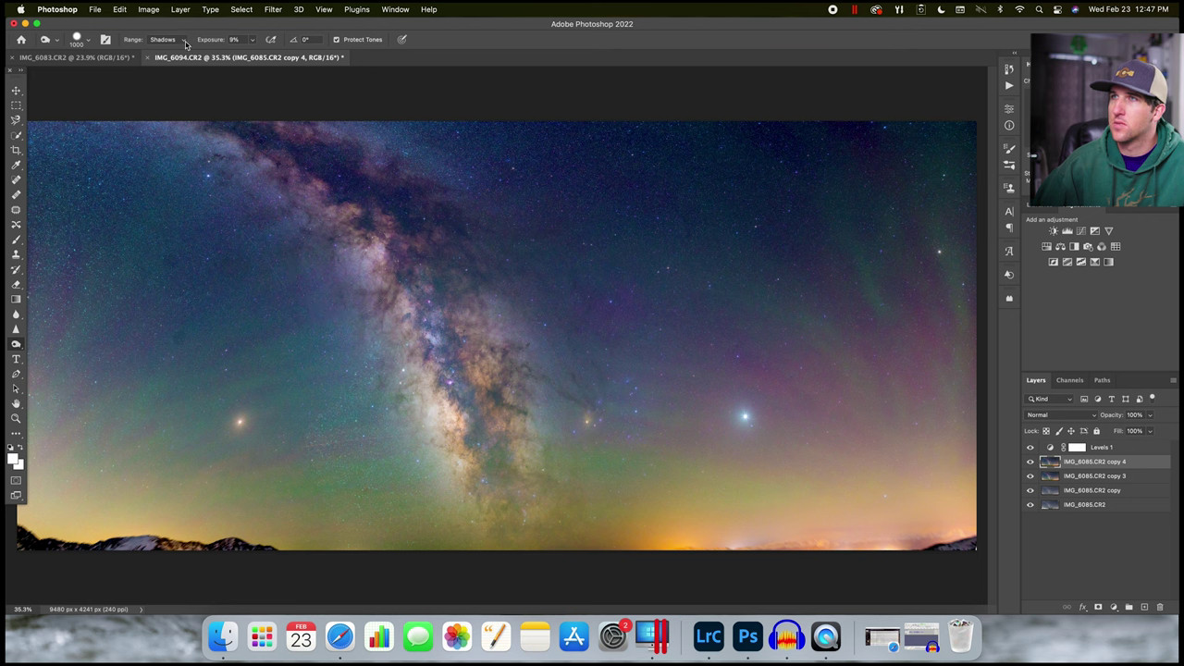
# Step: Set the Burn tool to Shadows at 4% exposure and bring up the other toning tools
pyautogui.moveTo(255, 42); pyautogui.dragTo(250, 56)
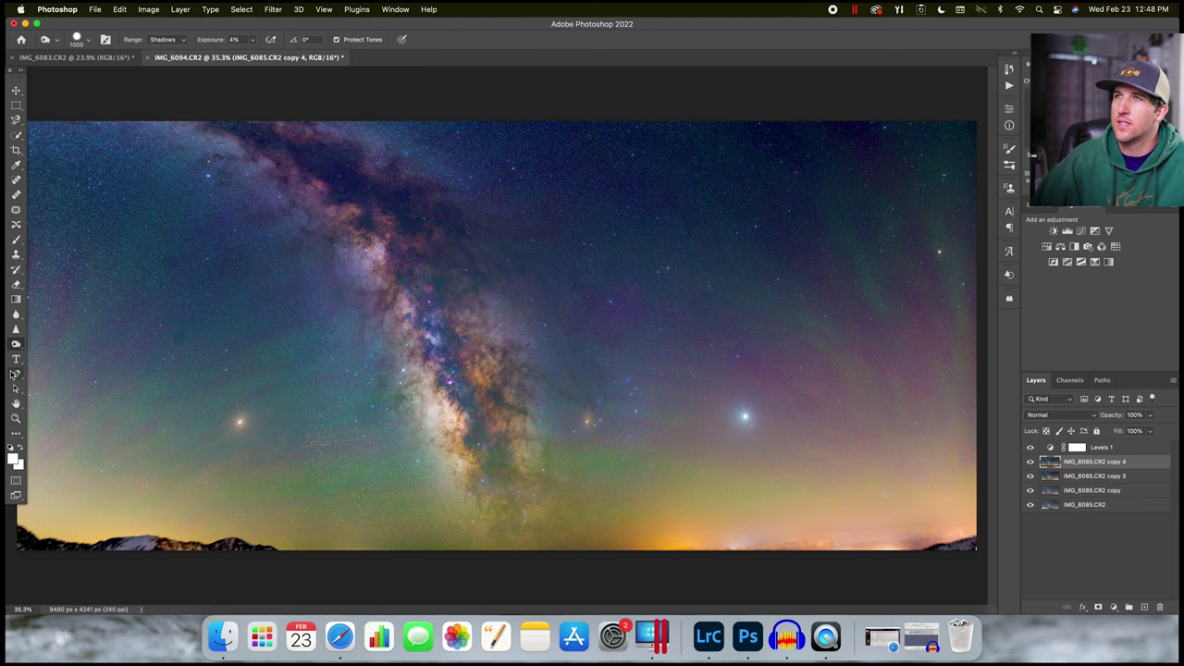
pyautogui.rightClick(16, 345)
# Step: Dodge the midtones of the Milky Way core at 4% exposure
pyautogui.click(51, 344)
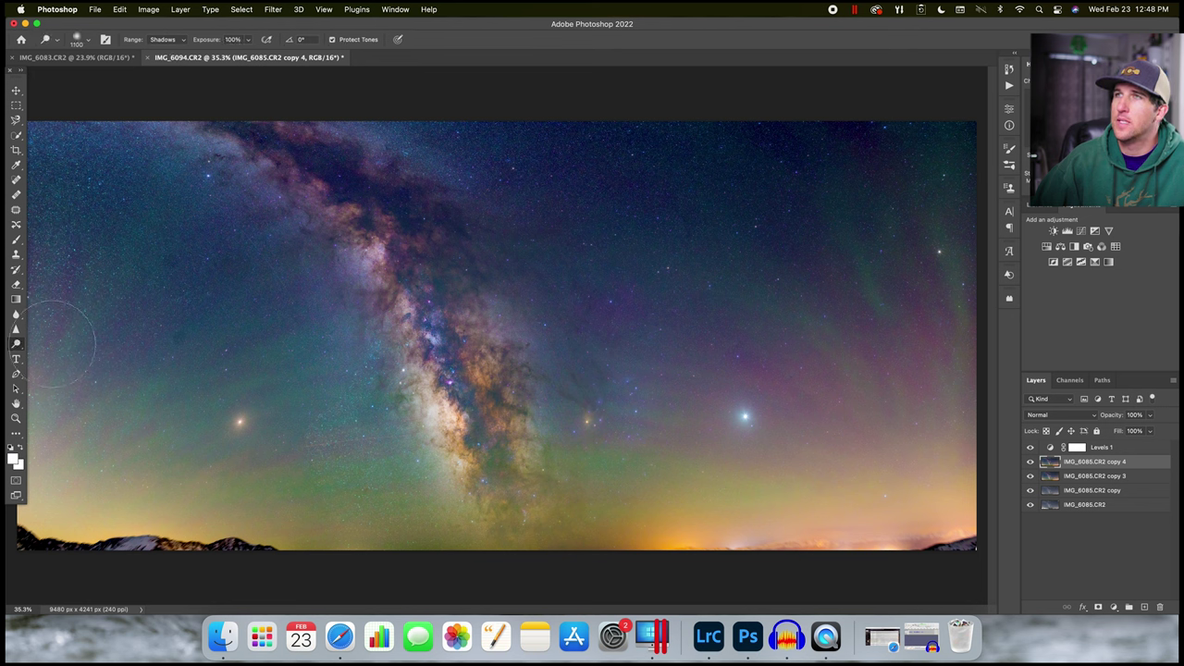
pyautogui.click(164, 39)
pyautogui.click(167, 51)
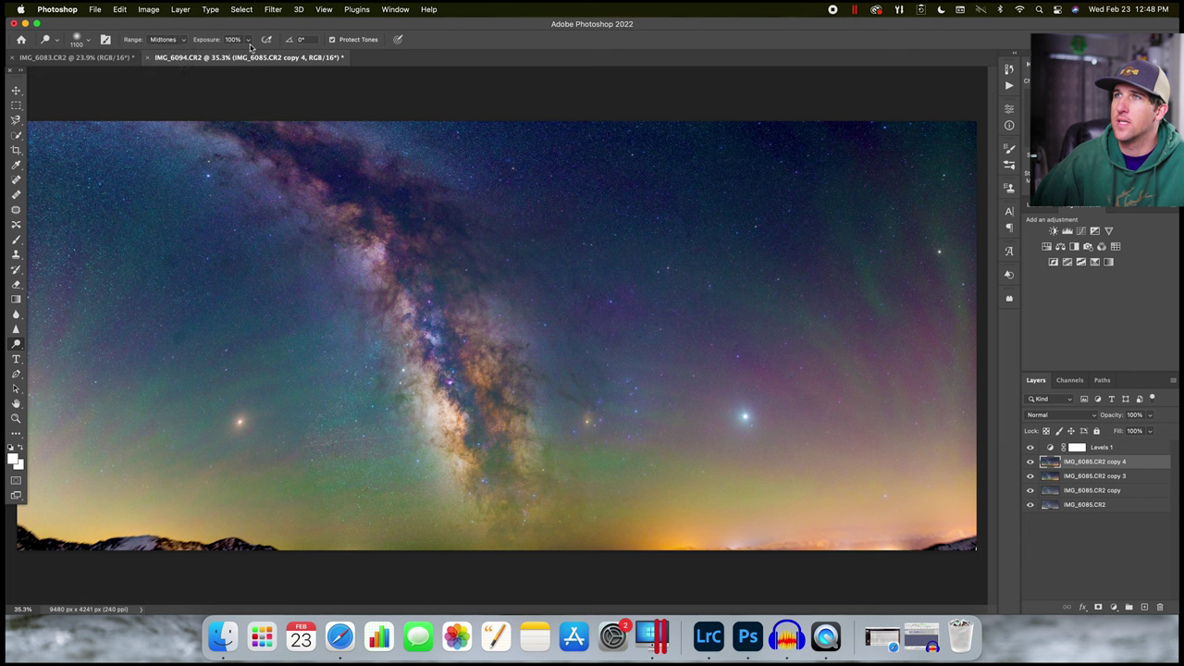
pyautogui.click(248, 39)
pyautogui.moveTo(244, 54)
pyautogui.mouseDown()
pyautogui.moveTo(215, 56)
pyautogui.moveTo(195, 76)
pyautogui.mouseUp()
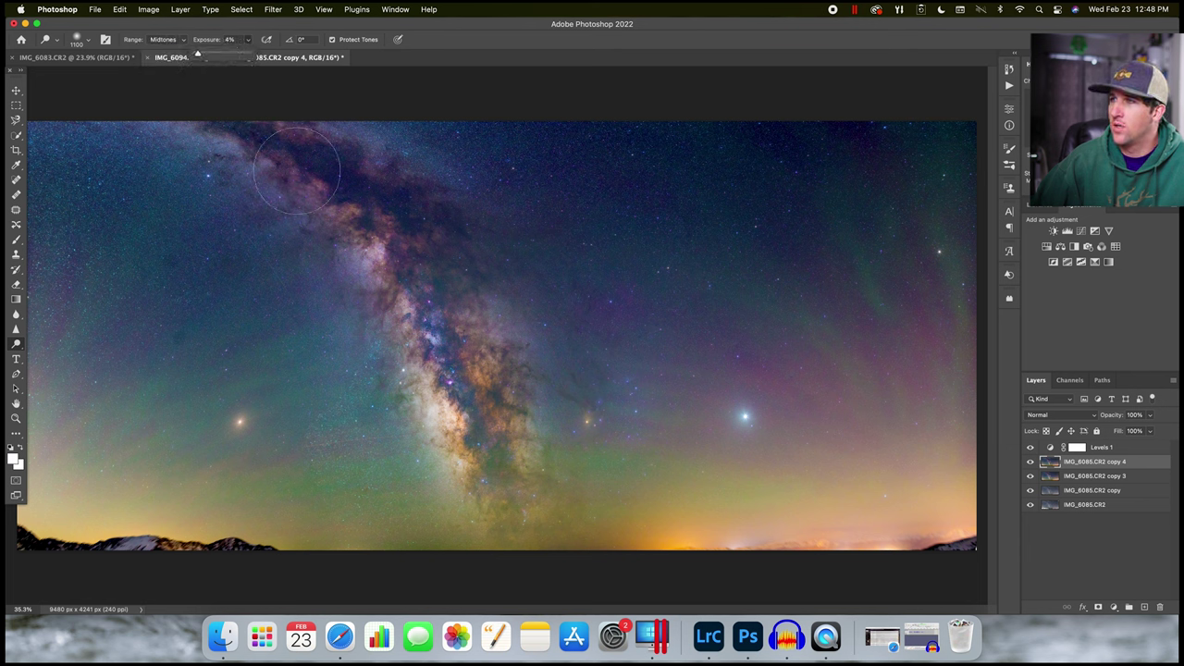
pyautogui.moveTo(354, 223)
pyautogui.mouseDown()
pyautogui.moveTo(333, 175)
pyautogui.moveTo(425, 278)
pyautogui.moveTo(402, 217)
pyautogui.moveTo(469, 336)
pyautogui.moveTo(476, 370)
pyautogui.moveTo(420, 261)
pyautogui.moveTo(495, 421)
pyautogui.mouseUp()
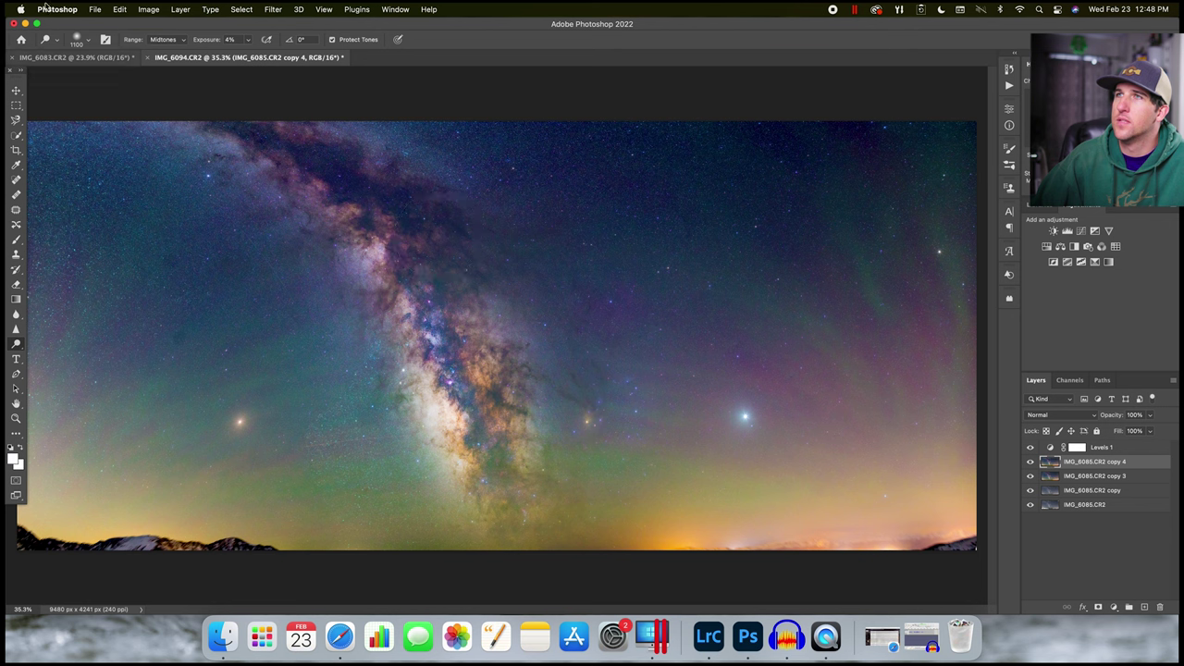
# Step: Dodge the Milky Way's upper-left edge in Highlights range with a 500 px brush
pyautogui.click(181, 41)
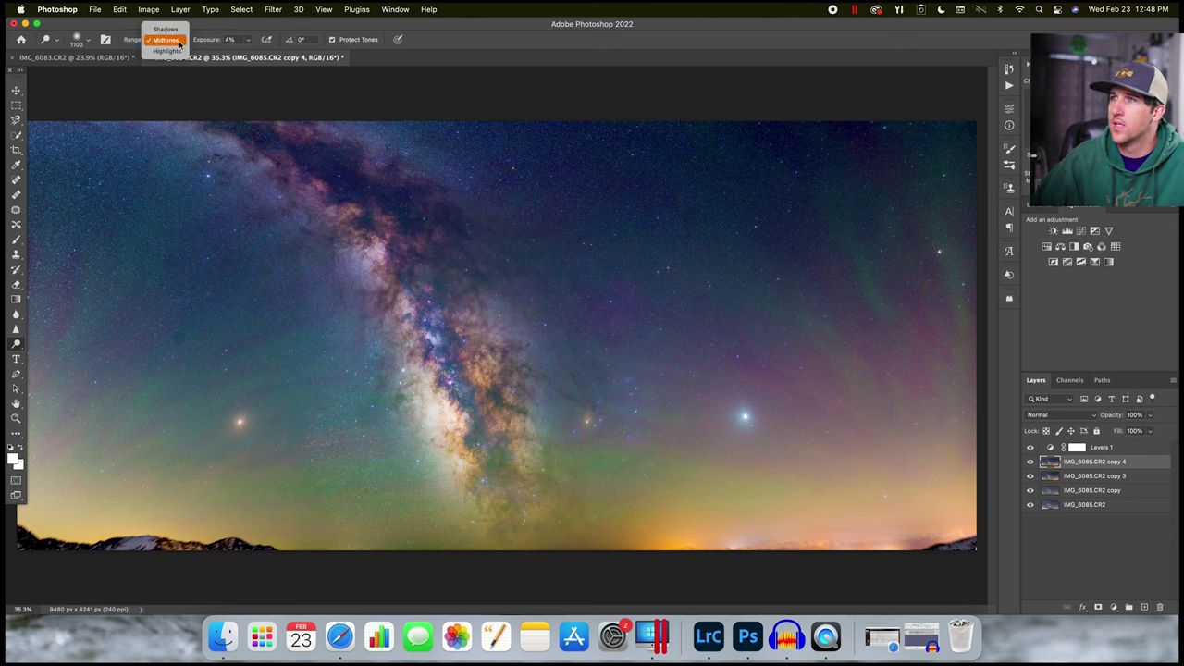
pyautogui.click(168, 50)
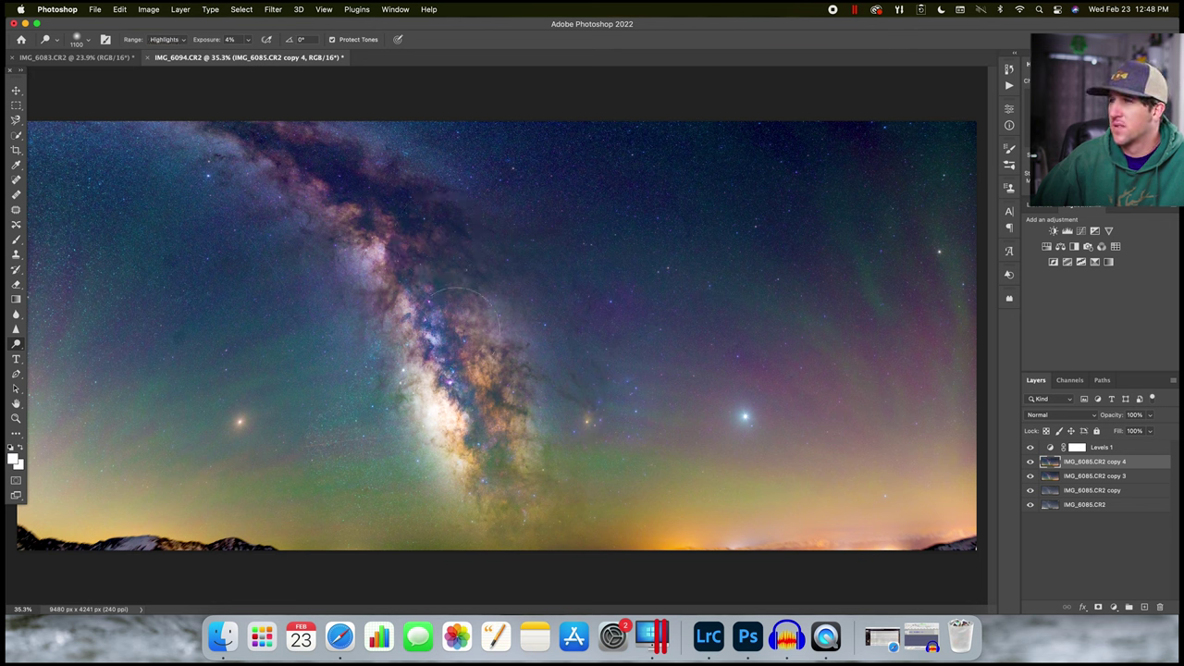
pyautogui.press('[')
pyautogui.press('[')
pyautogui.press('[')
pyautogui.press('[')
pyautogui.press('[')
pyautogui.press('[')
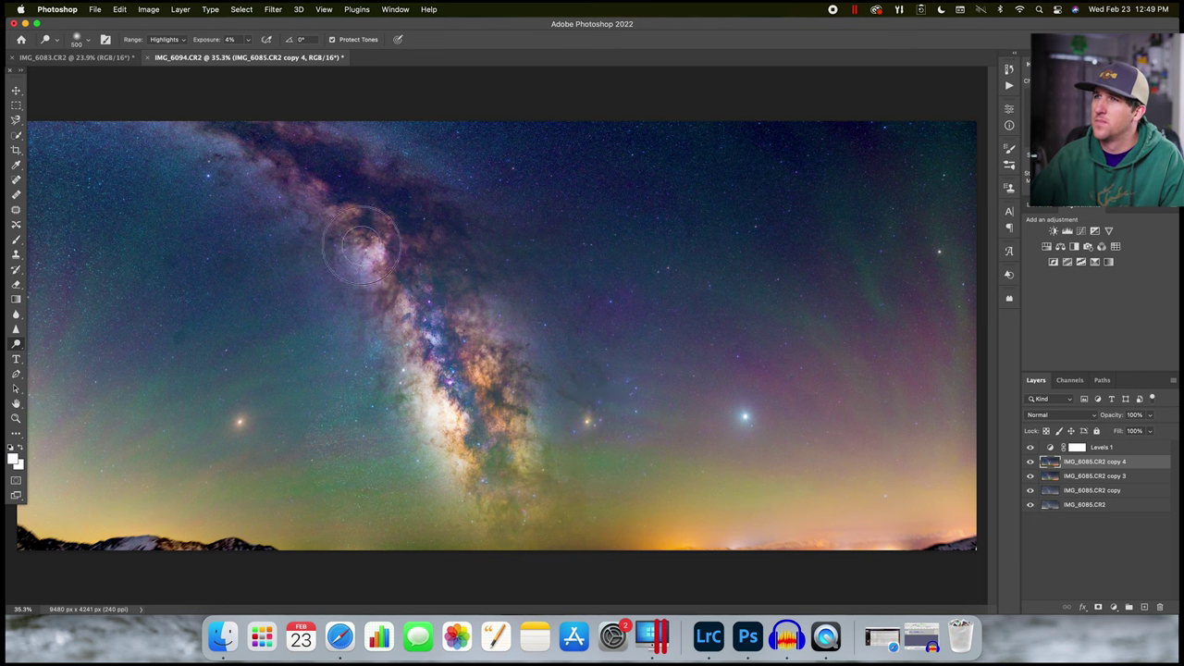
pyautogui.moveTo(312, 228)
pyautogui.mouseDown()
pyautogui.moveTo(270, 179)
pyautogui.moveTo(289, 180)
pyautogui.moveTo(248, 178)
pyautogui.moveTo(204, 150)
pyautogui.moveTo(227, 168)
pyautogui.moveTo(213, 153)
pyautogui.moveTo(225, 153)
pyautogui.moveTo(236, 178)
pyautogui.moveTo(229, 152)
pyautogui.moveTo(243, 139)
pyautogui.moveTo(291, 133)
pyautogui.moveTo(368, 141)
pyautogui.moveTo(359, 133)
pyautogui.moveTo(411, 157)
pyautogui.mouseUp()
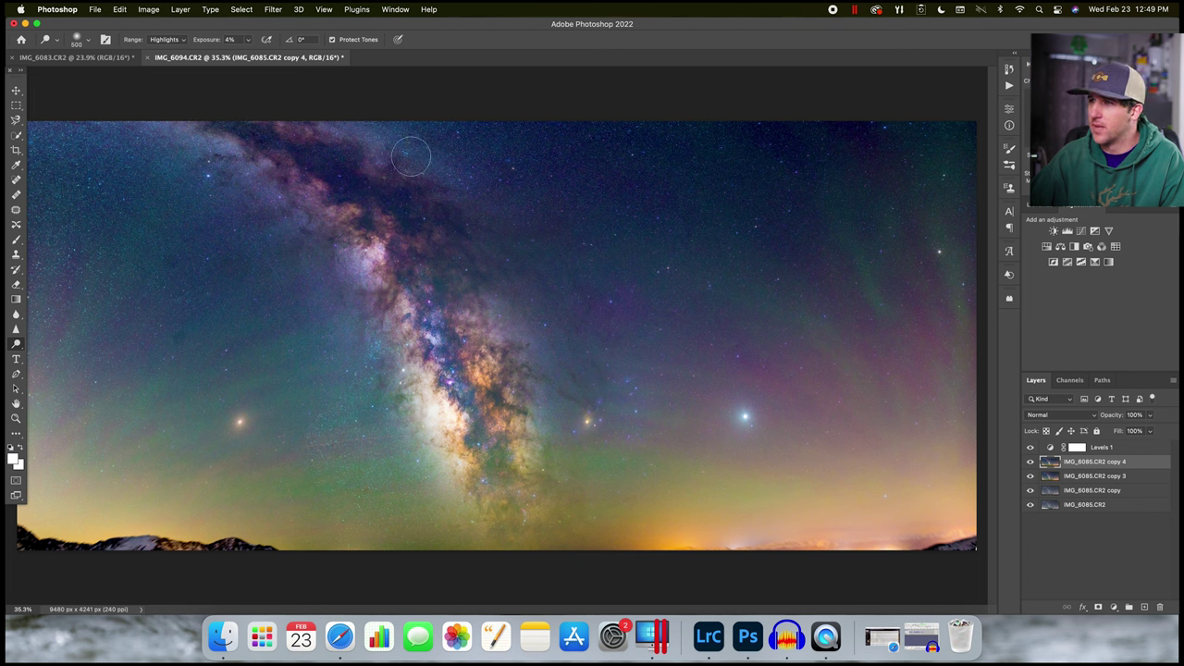
pyautogui.rightClick(16, 344)
# Step: Set the Burn tool to Highlights range, about 28% exposure, with a 400 px brush
pyautogui.click(55, 357)
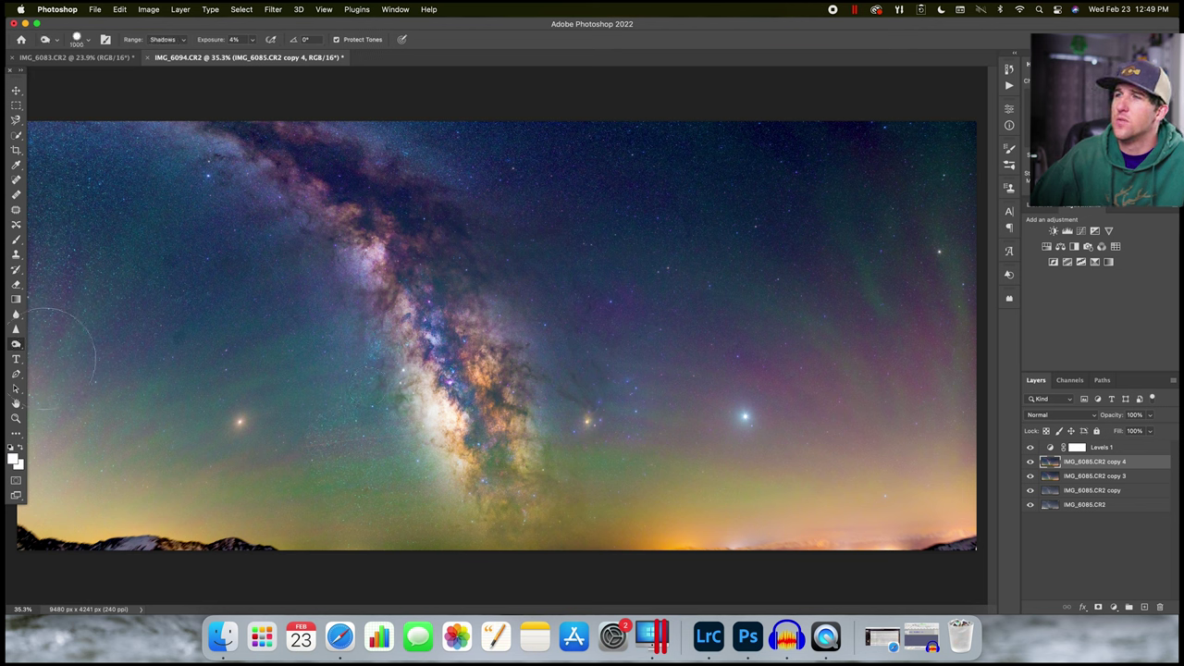
pyautogui.click(167, 40)
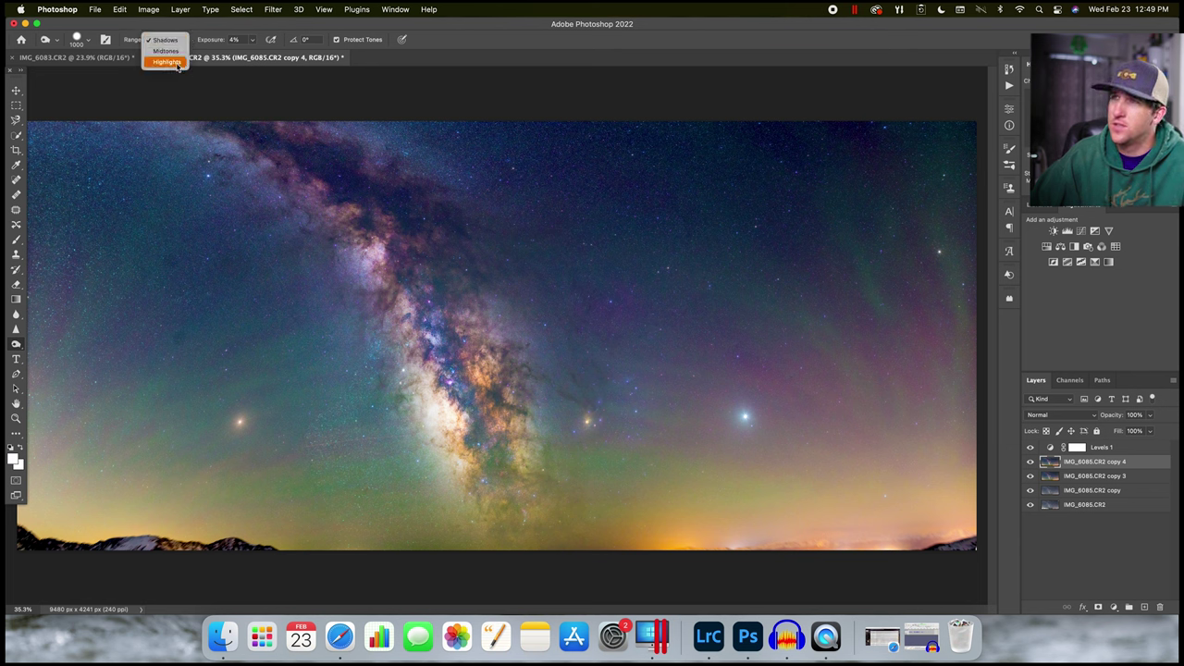
pyautogui.click(167, 62)
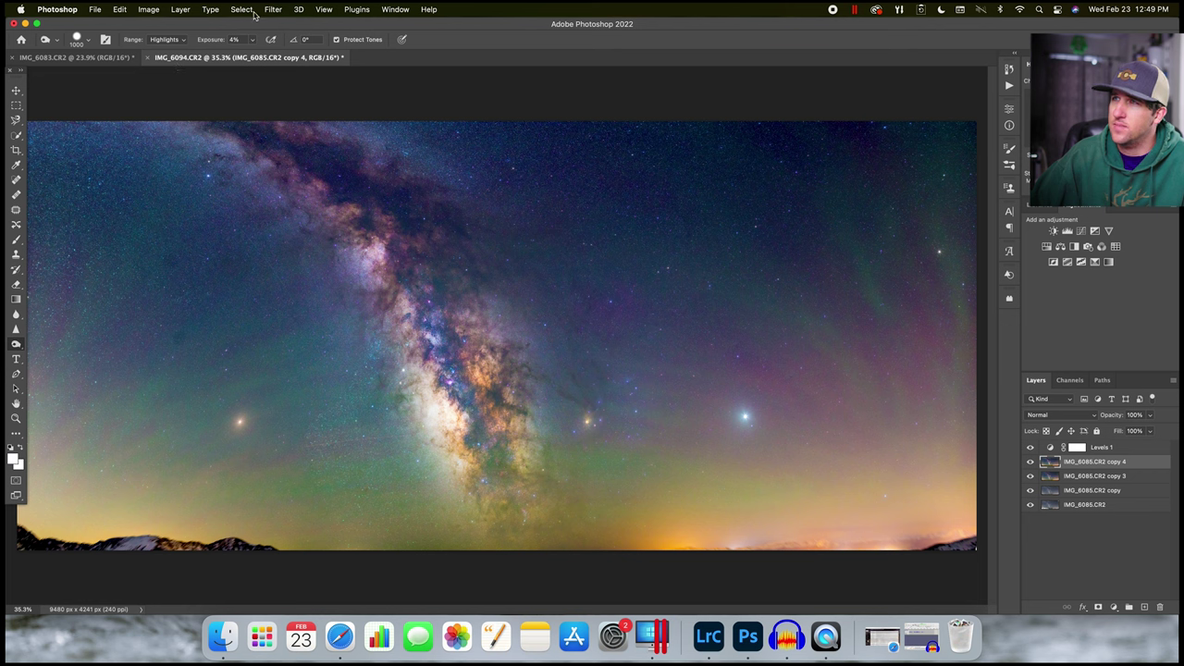
pyautogui.moveTo(255, 57); pyautogui.dragTo(267, 58)
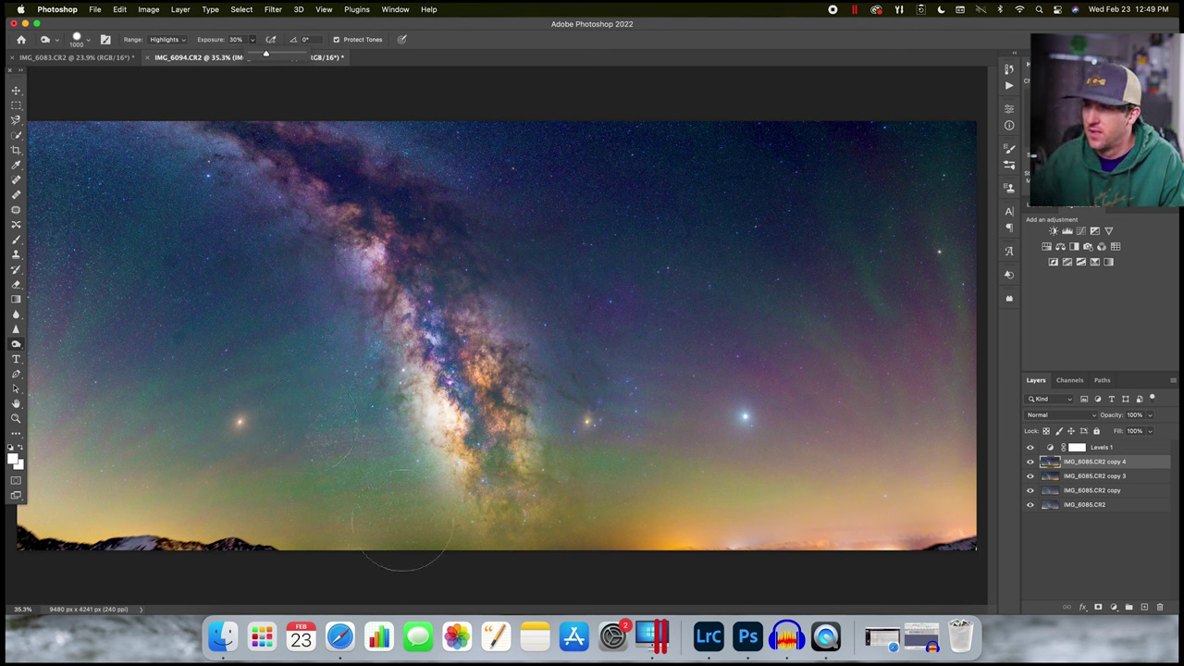
pyautogui.press('[')
pyautogui.press('[')
pyautogui.press('[')
pyautogui.press('[')
pyautogui.press('[')
pyautogui.press('[')
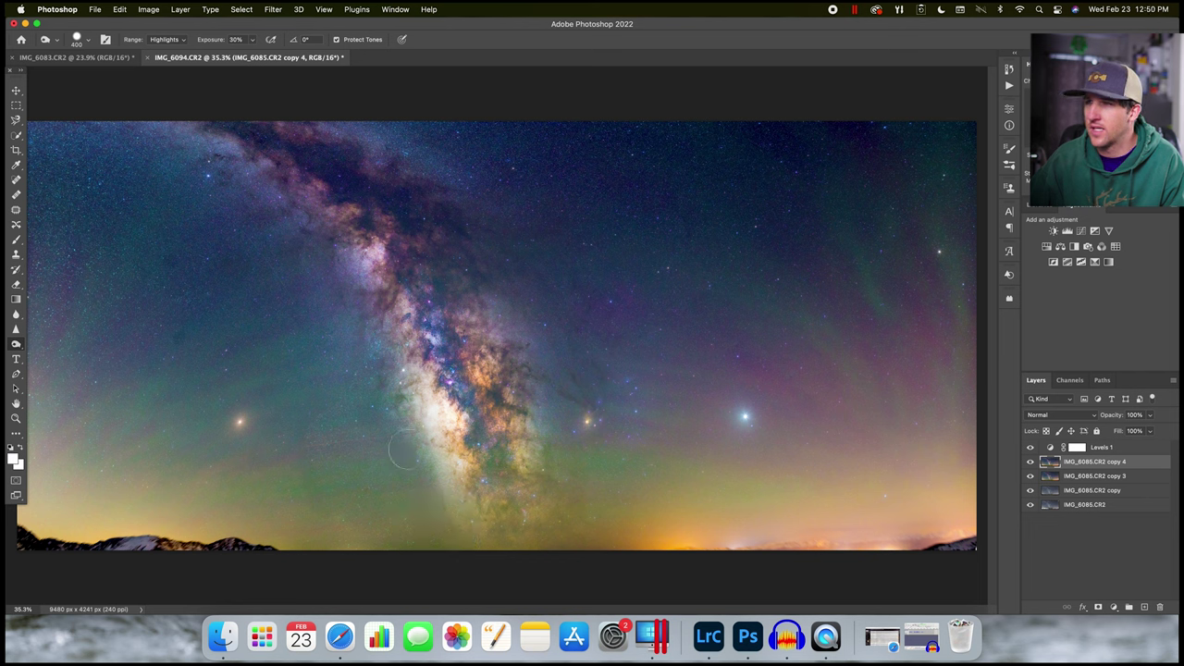
# Step: Drop burn exposure to 21% with a 1400 px brush, then return to the IMG_6083 foreground document
pyautogui.rightClick(361, 375)
pyautogui.press('Escape')
pyautogui.press('2')
pyautogui.press('1')
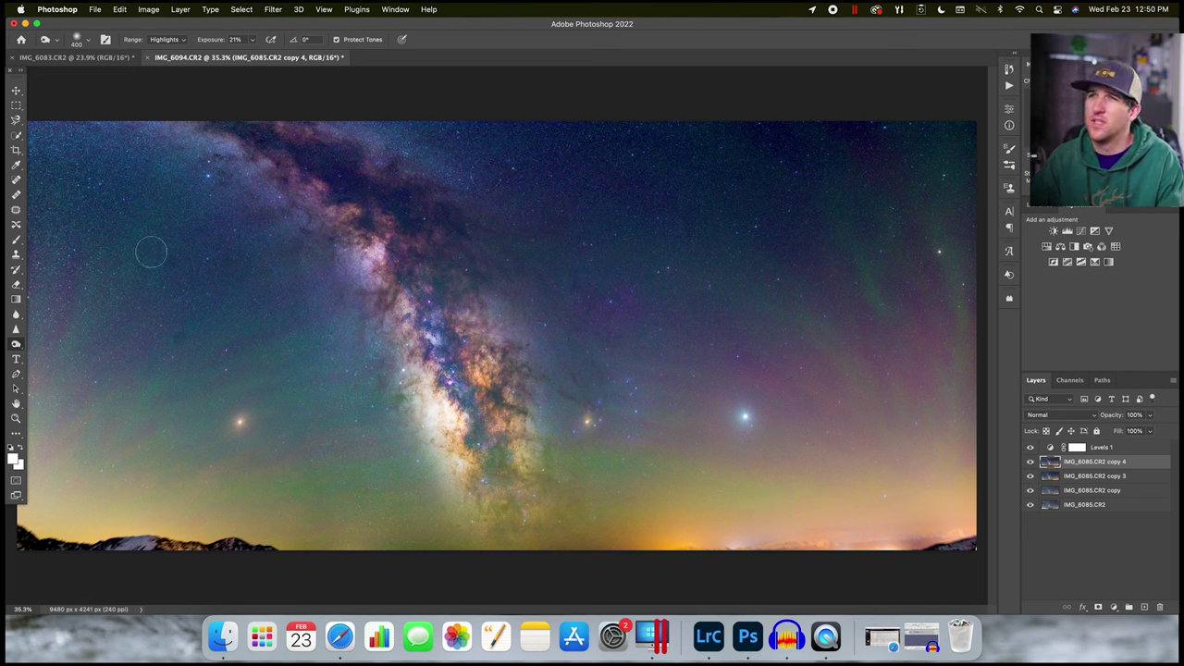
pyautogui.press(']')
pyautogui.press(']')
pyautogui.press(']')
pyautogui.press(']')
pyautogui.press(']')
pyautogui.press(']')
pyautogui.press(']')
pyautogui.press(']')
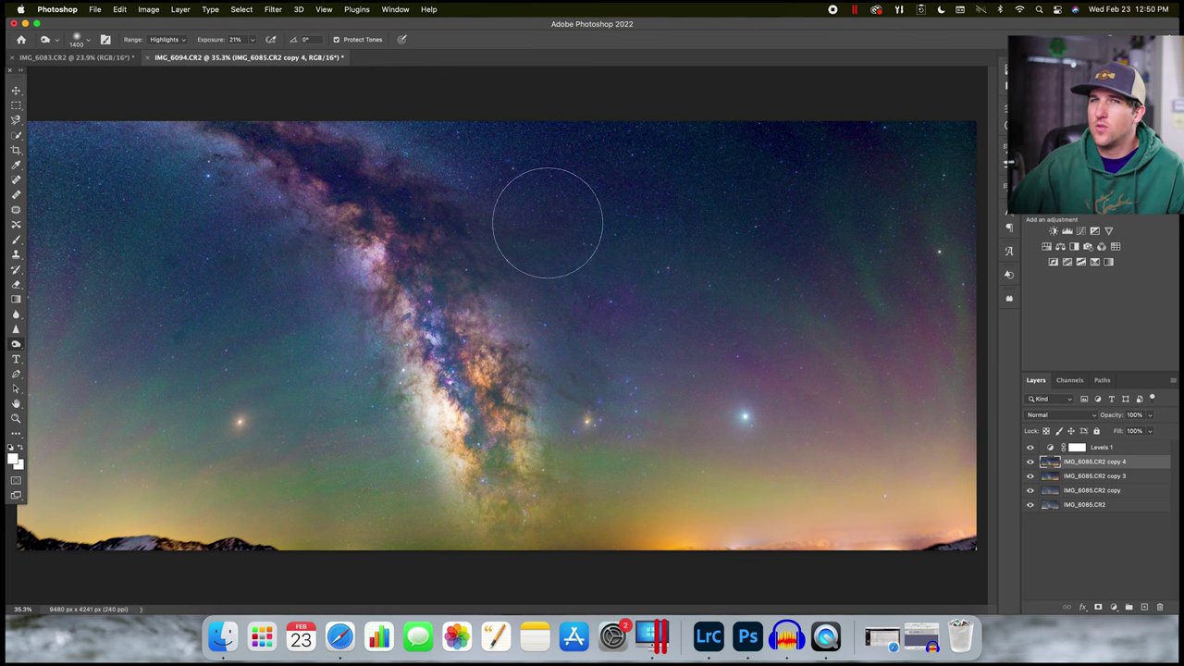
pyautogui.click(72, 57)
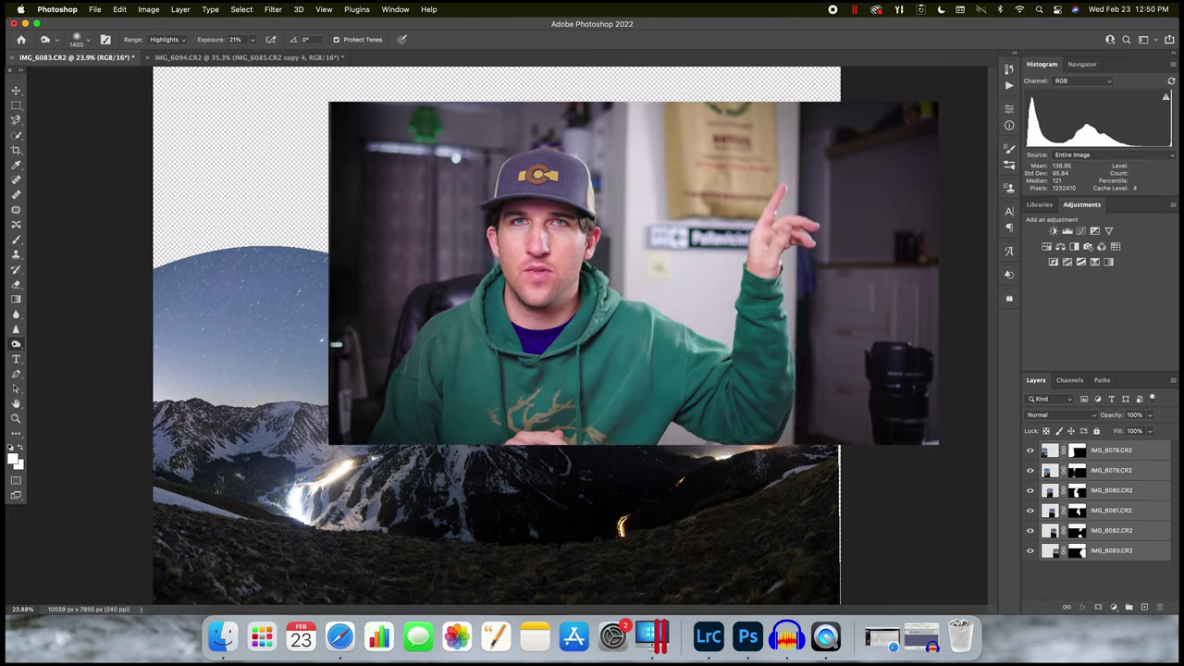
# Step: Merge the six foreground layers into one IMG_6078.CR2 layer and zoom to 200% on the ridgeline
pyautogui.hotkey('ctrl', 'e')
pyautogui.press('e')
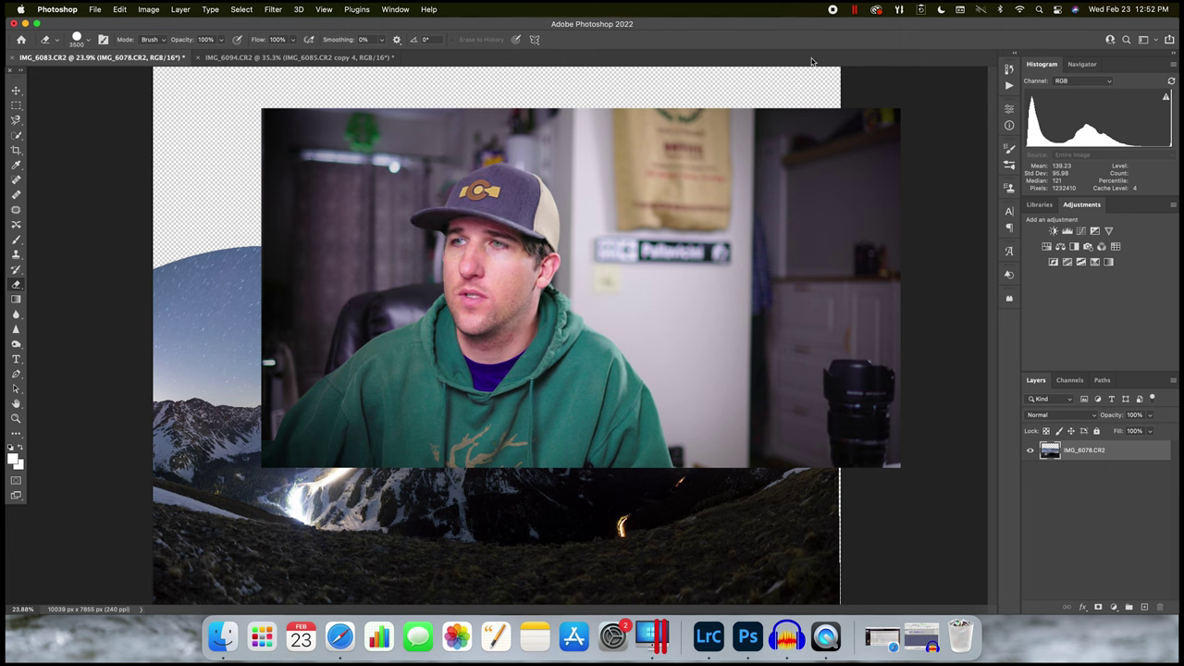
pyautogui.click(16, 136)
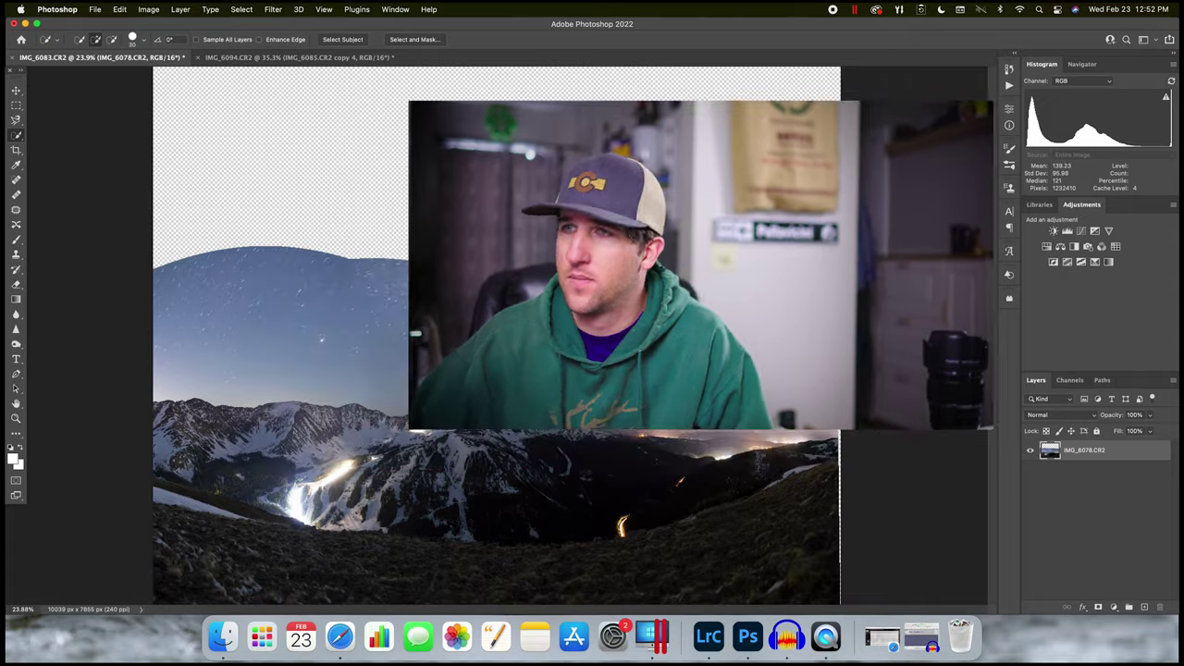
pyautogui.press('z')
pyautogui.click(330, 430)
# Step: Paint a Quick Selection of the sky along the mountain ridgeline across the panorama
pyautogui.press('w')
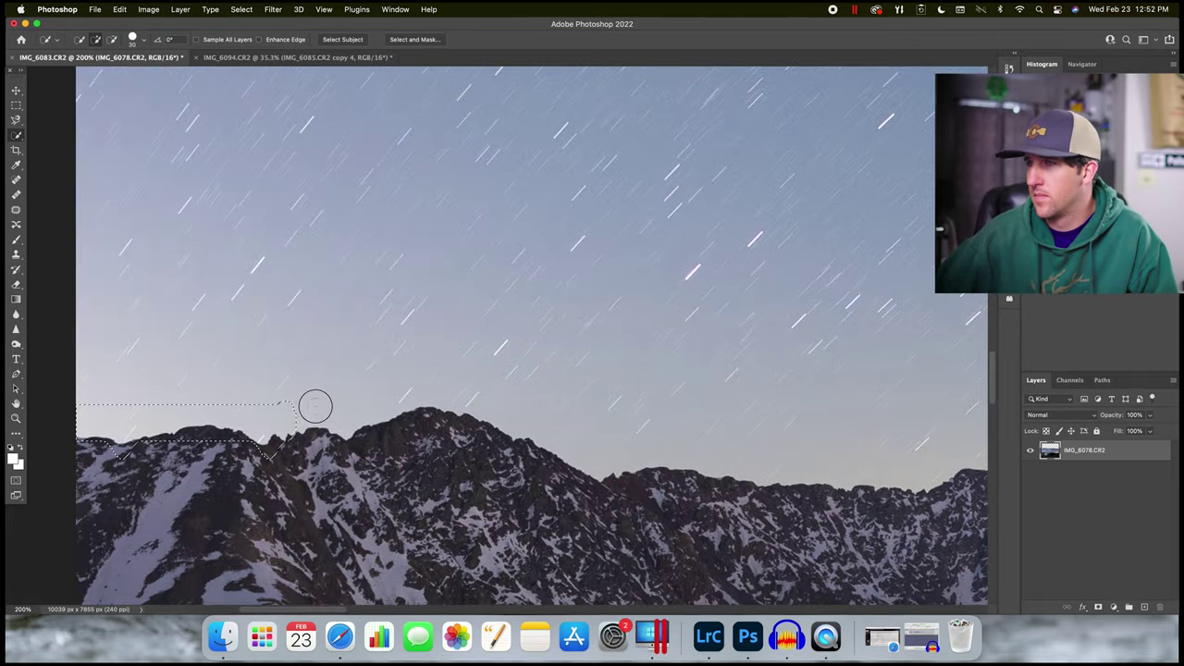
pyautogui.hscroll(10, 314, 404)
pyautogui.hscroll(10, 225, 372)
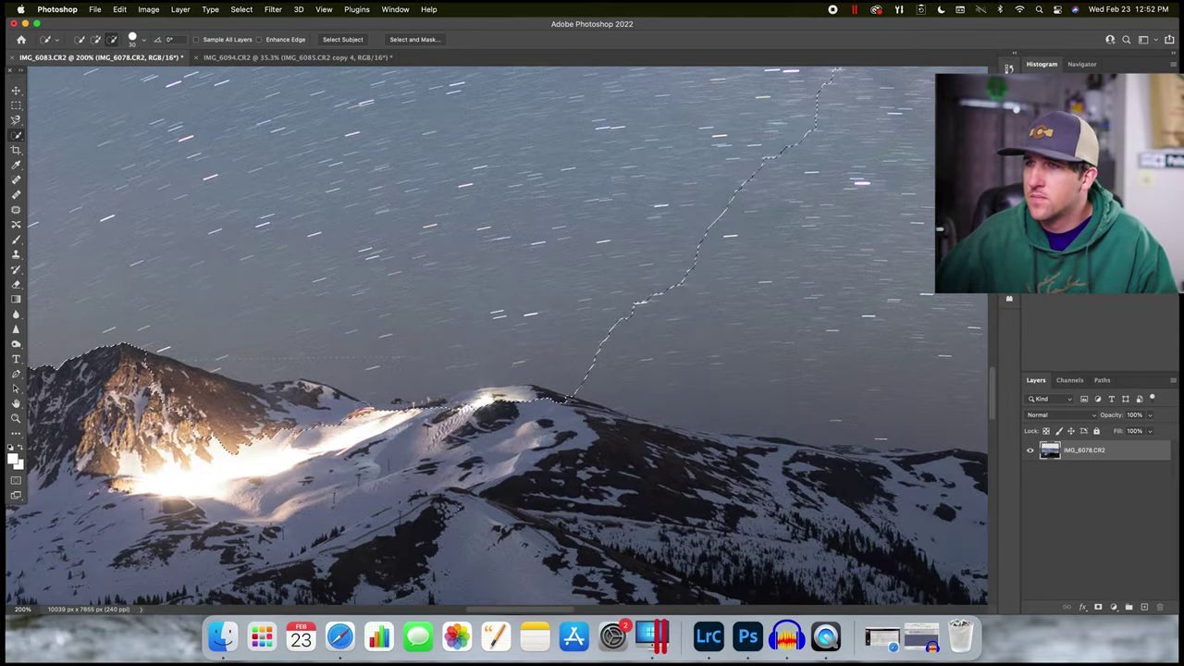
pyautogui.hscroll(10, 197, 404)
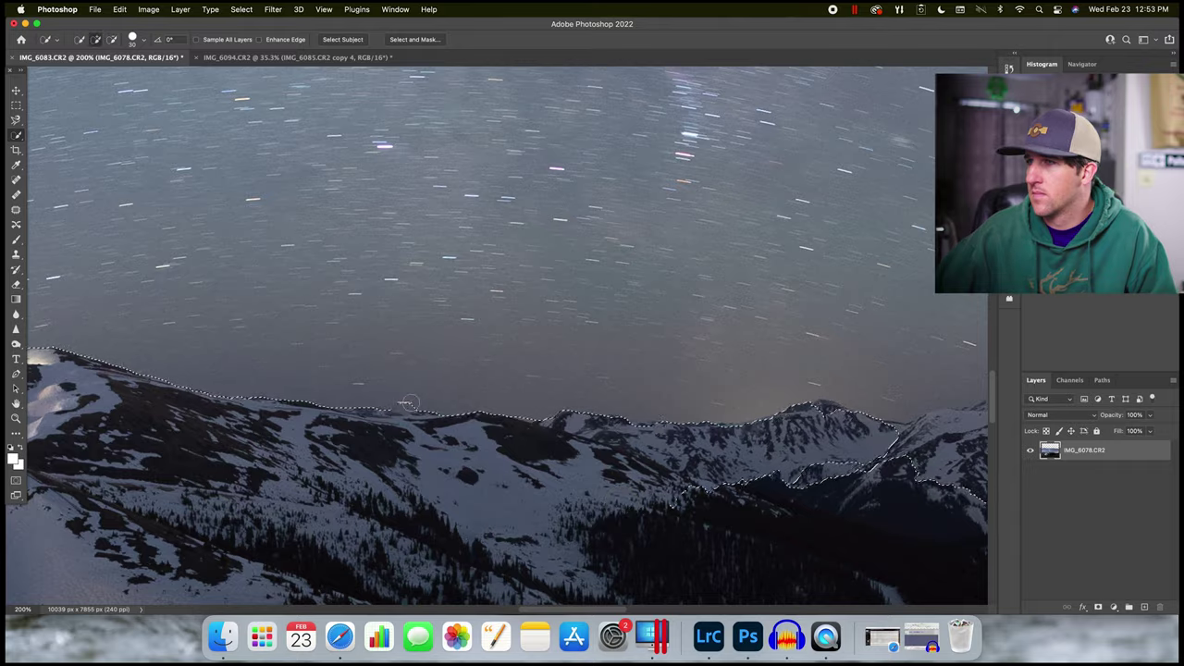
pyautogui.hscroll(10, 197, 403)
pyautogui.hscroll(10, 197, 403)
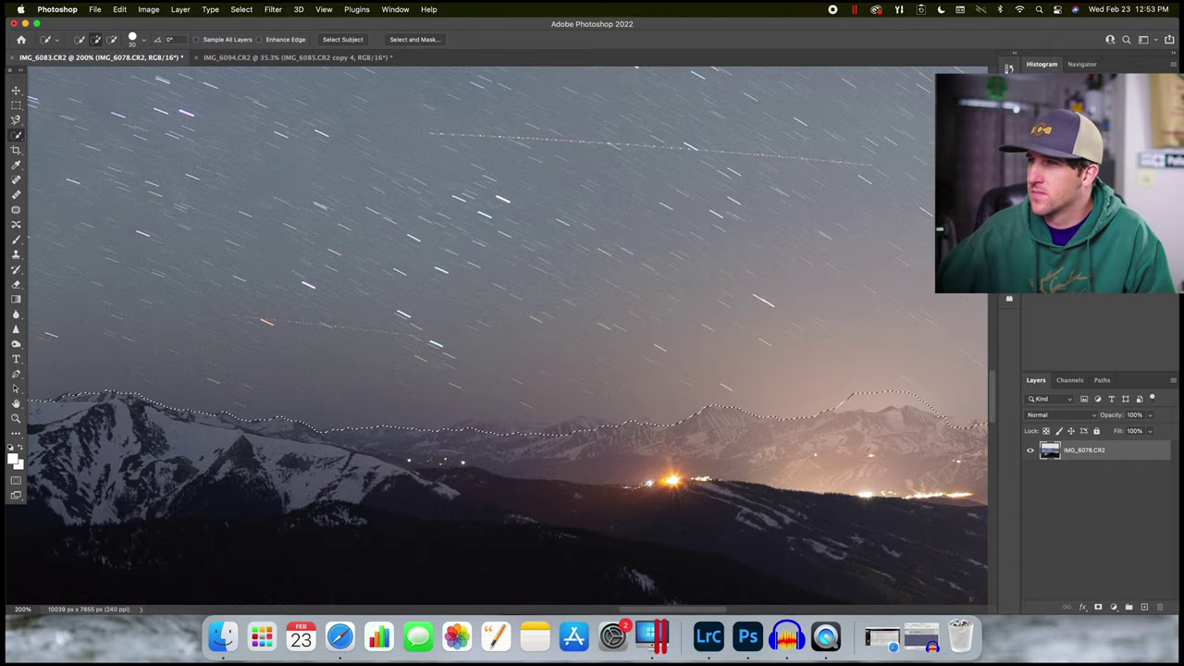
pyautogui.hscroll(10, 507, 336)
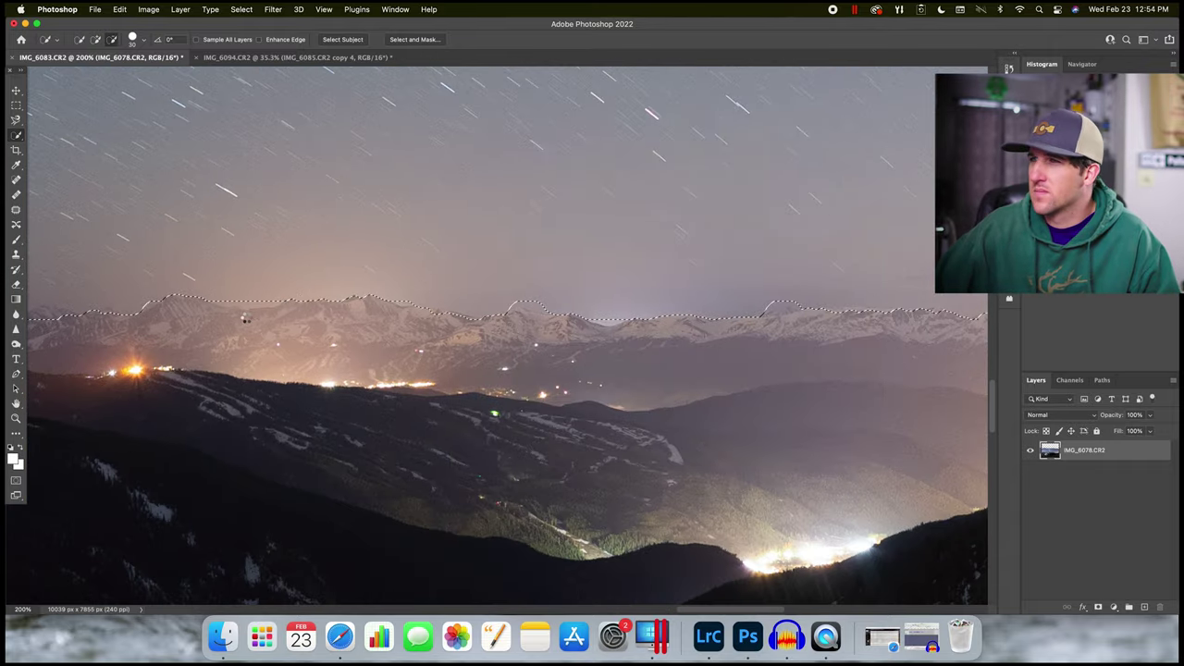
pyautogui.moveTo(245, 320); pyautogui.dragTo(673, 351)
# Step: Fit the whole foreground panorama on screen
pyautogui.press('z')
pyautogui.rightClick(145, 393)
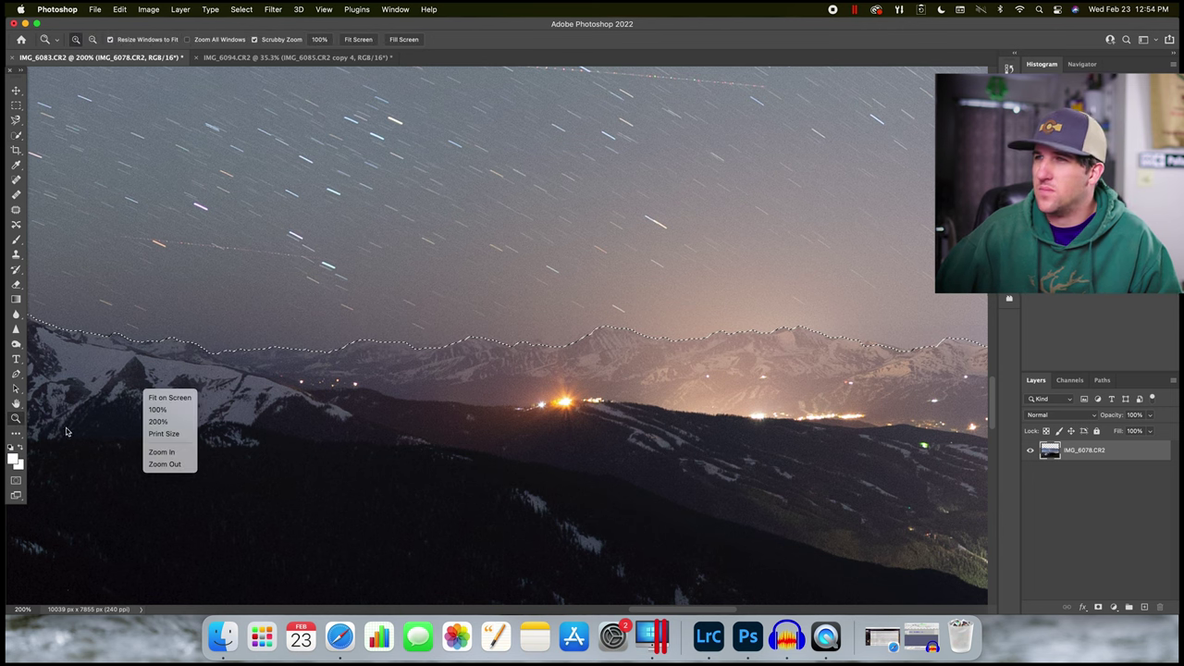
pyautogui.click(170, 398)
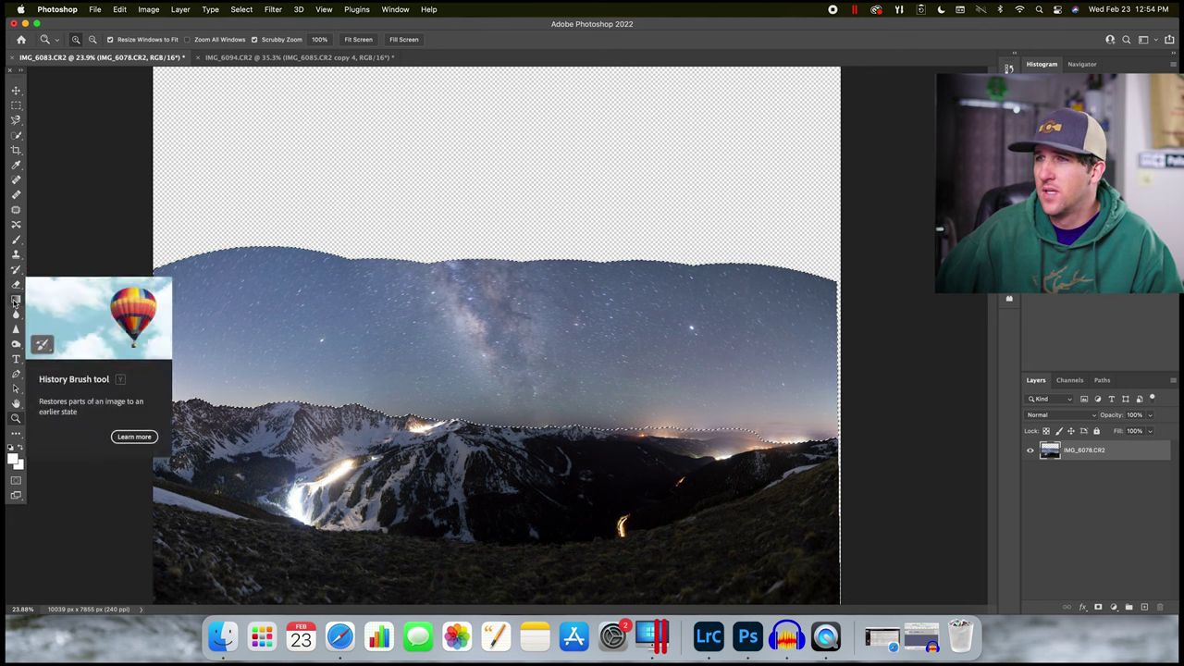
# Step: Erase the selected sky above the snowy ridge from left to right
pyautogui.click(16, 284)
pyautogui.moveTo(177, 305)
pyautogui.mouseDown()
pyautogui.moveTo(198, 304)
pyautogui.moveTo(201, 287)
pyautogui.moveTo(376, 298)
pyautogui.mouseUp()
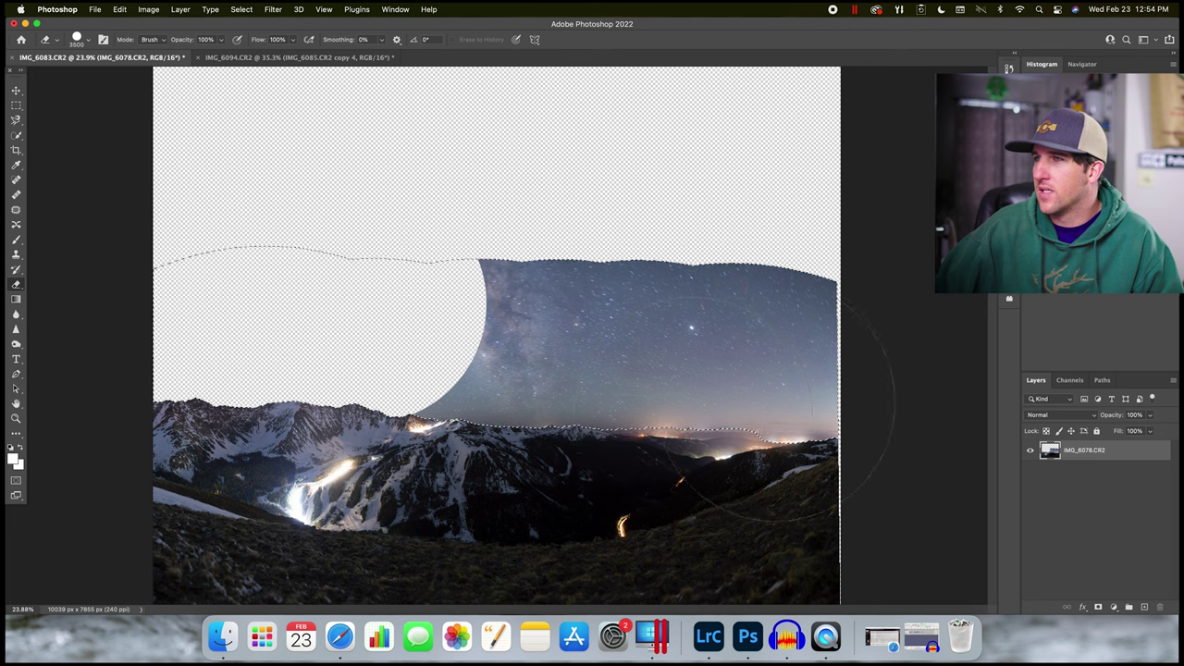
pyautogui.moveTo(379, 298)
pyautogui.mouseDown()
pyautogui.moveTo(481, 246)
pyautogui.moveTo(418, 323)
pyautogui.moveTo(615, 240)
pyautogui.moveTo(530, 274)
pyautogui.moveTo(708, 237)
pyautogui.moveTo(838, 232)
pyautogui.mouseUp()
pyautogui.moveTo(620, 248)
pyautogui.mouseDown()
pyautogui.moveTo(508, 256)
pyautogui.moveTo(534, 265)
pyautogui.moveTo(820, 237)
pyautogui.mouseUp()
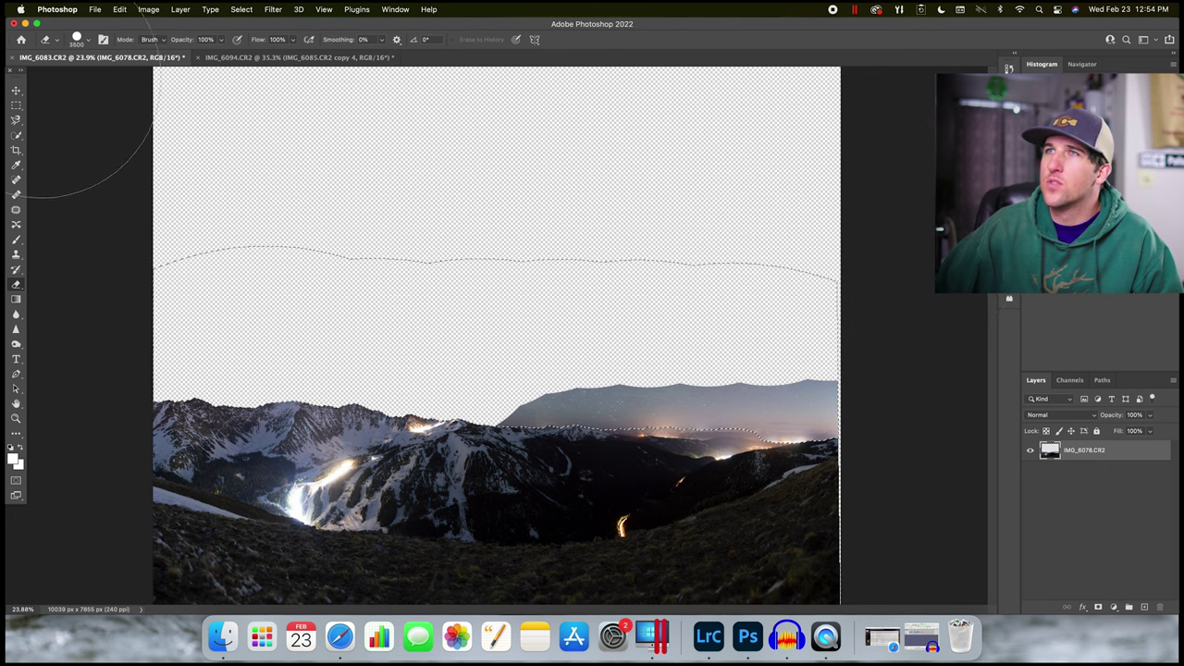
# Step: Fade out the distant grey ridge with a smaller 12%-hardness eraser, then deselect
pyautogui.click(78, 39)
pyautogui.moveTo(72, 100); pyautogui.dragTo(80, 102)
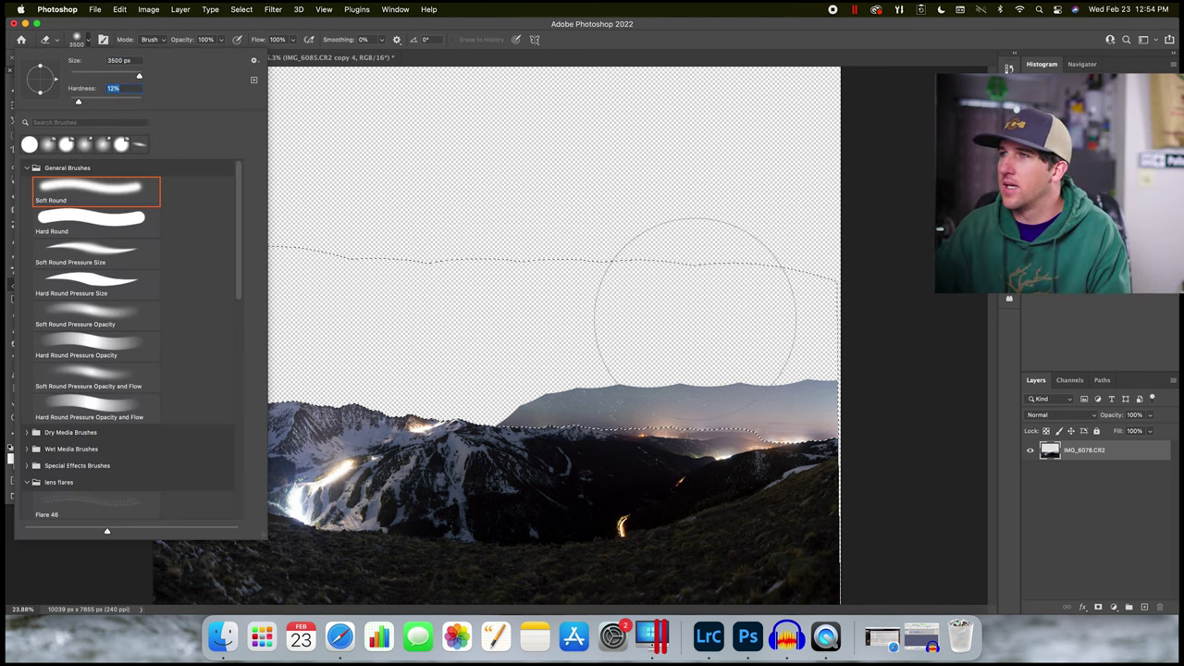
pyautogui.press('Return')
pyautogui.press('[')
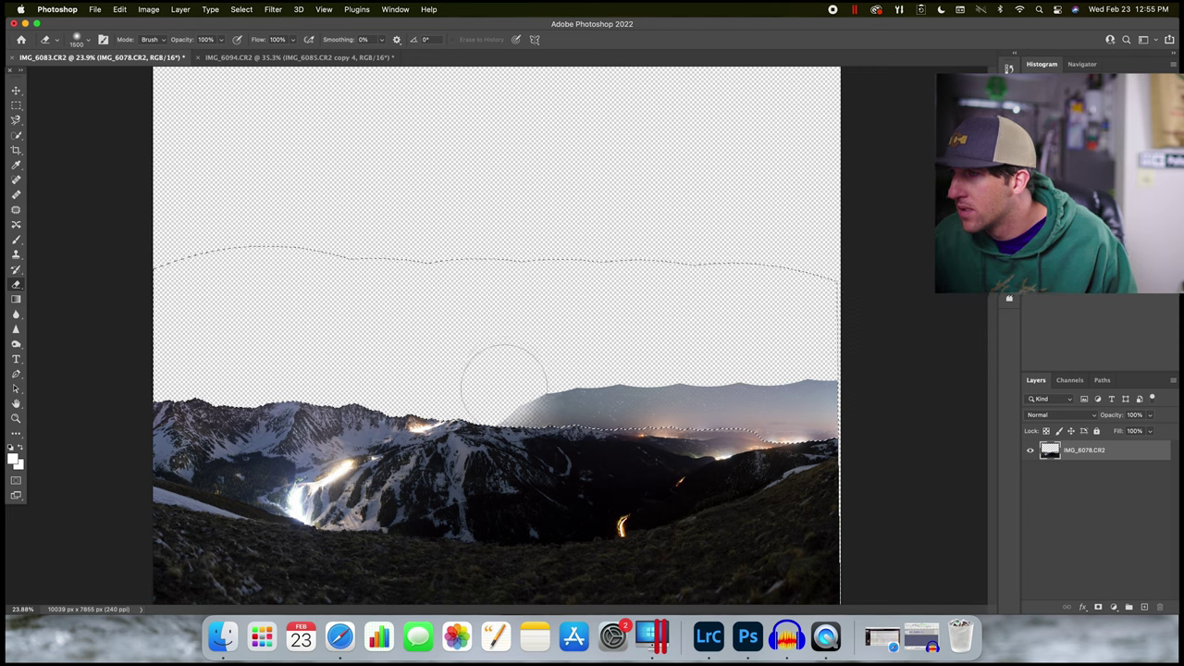
pyautogui.moveTo(502, 384); pyautogui.dragTo(831, 372)
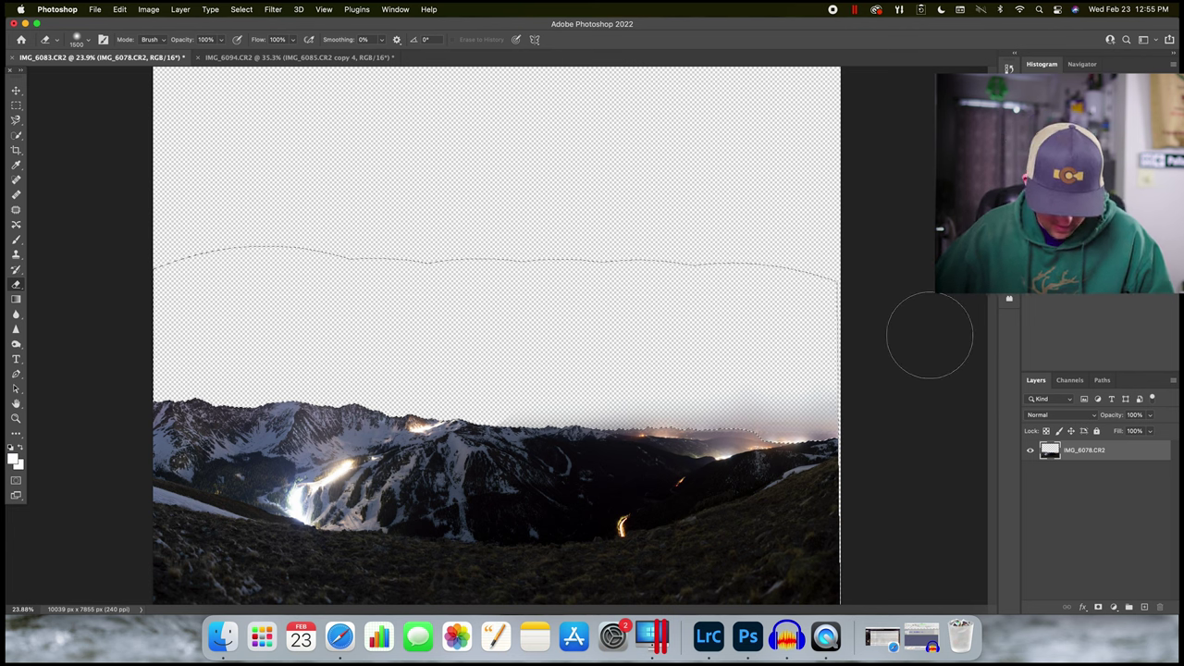
pyautogui.hotkey('ctrl', 'd')
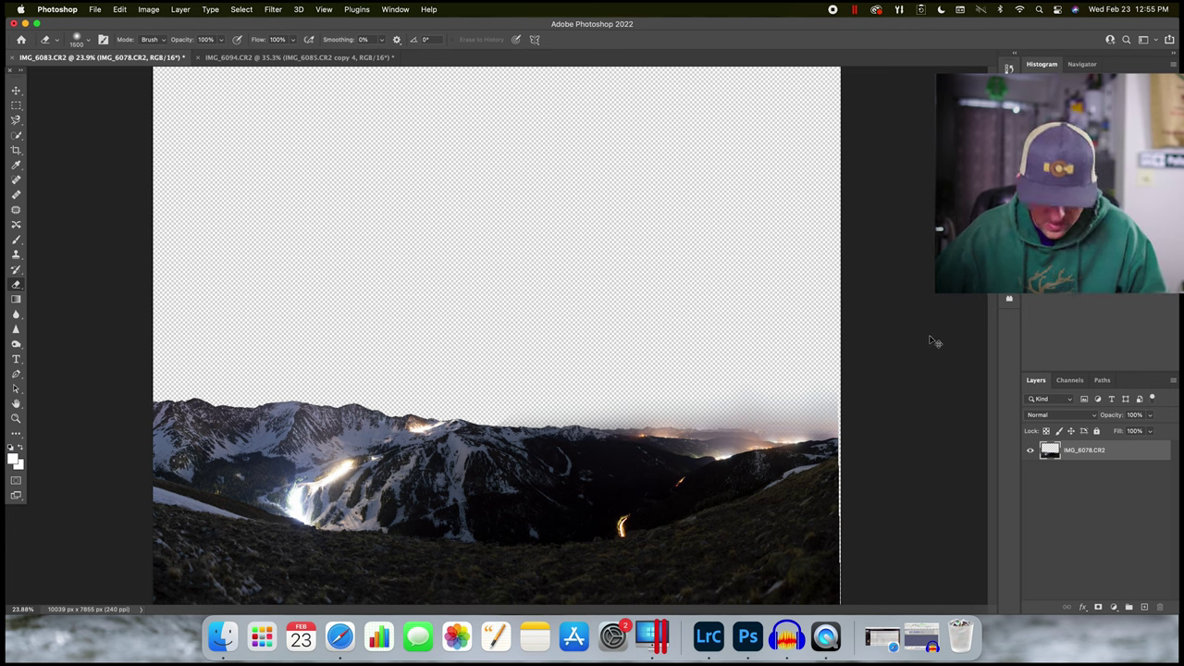
# Step: Fit the foreground on screen and drag the copy 4 sky layer into the foreground document
pyautogui.click(21, 417)
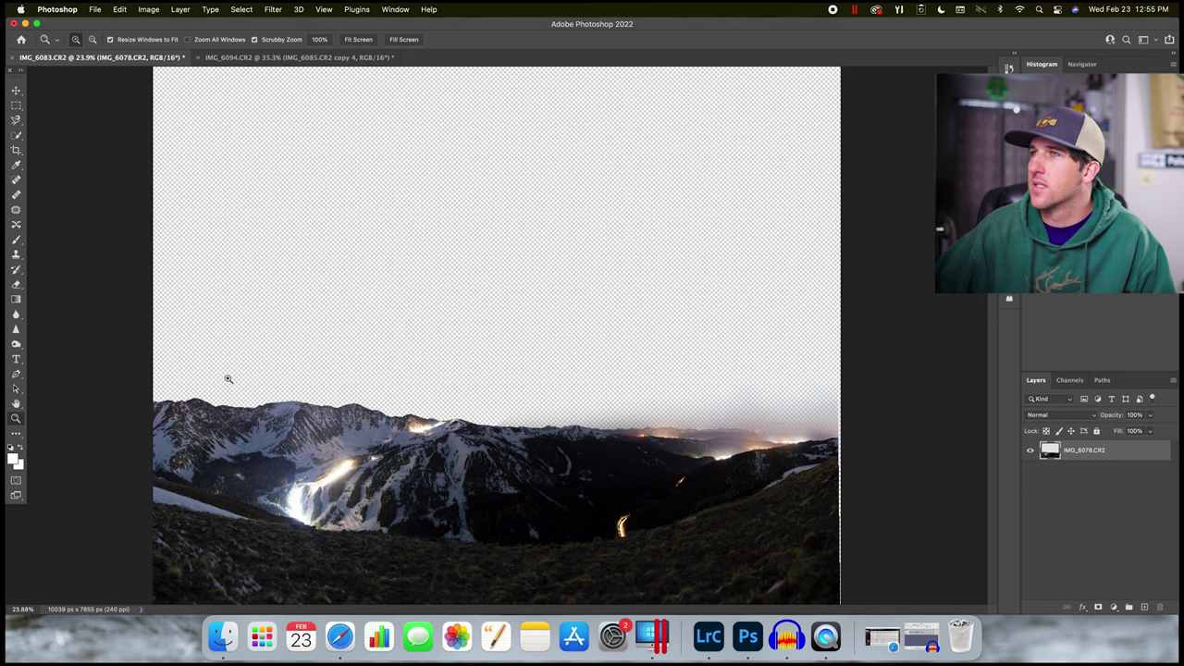
pyautogui.rightClick(259, 371)
pyautogui.click(283, 381)
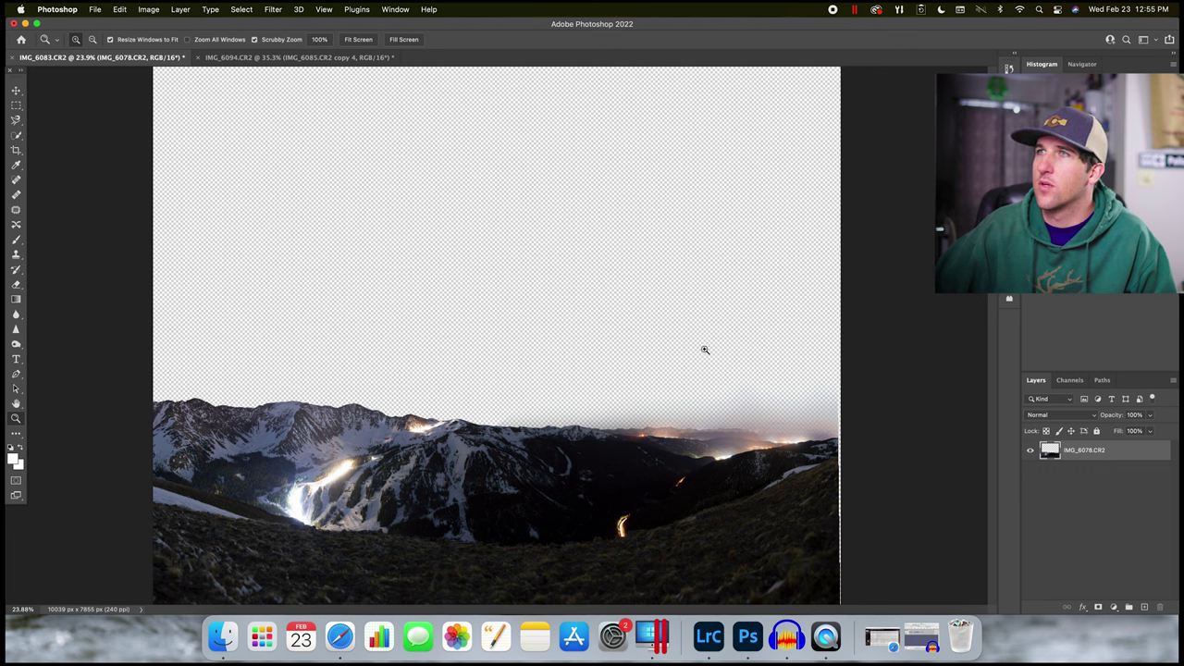
pyautogui.click(285, 58)
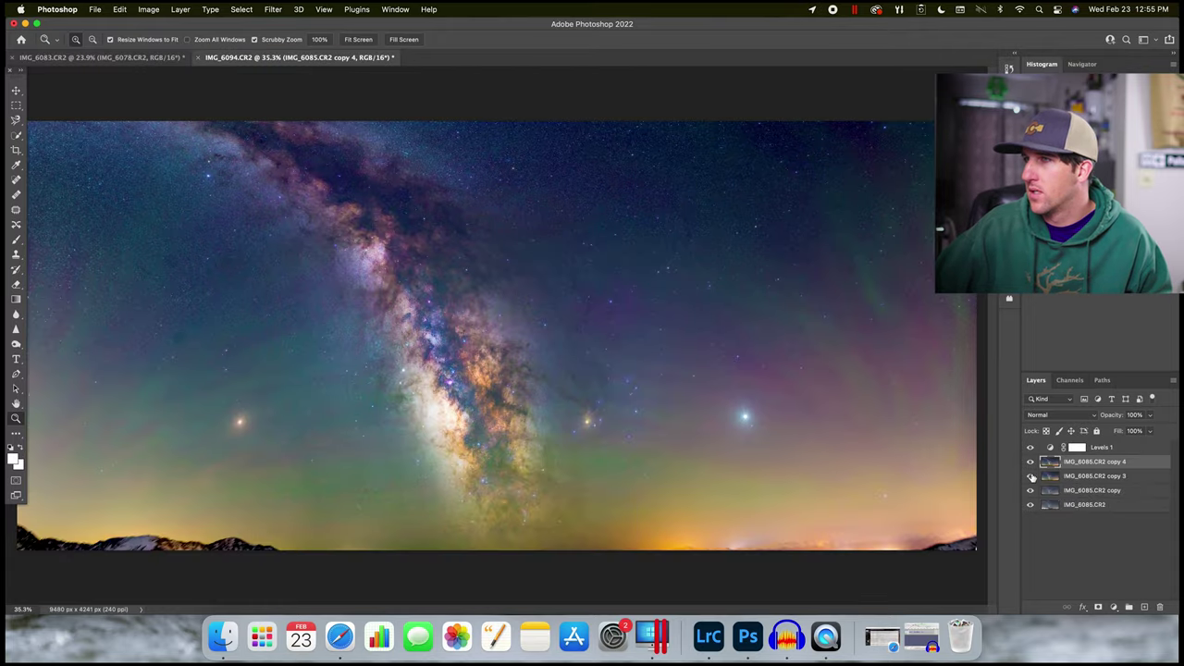
pyautogui.click(1031, 463)
pyautogui.click(1031, 463)
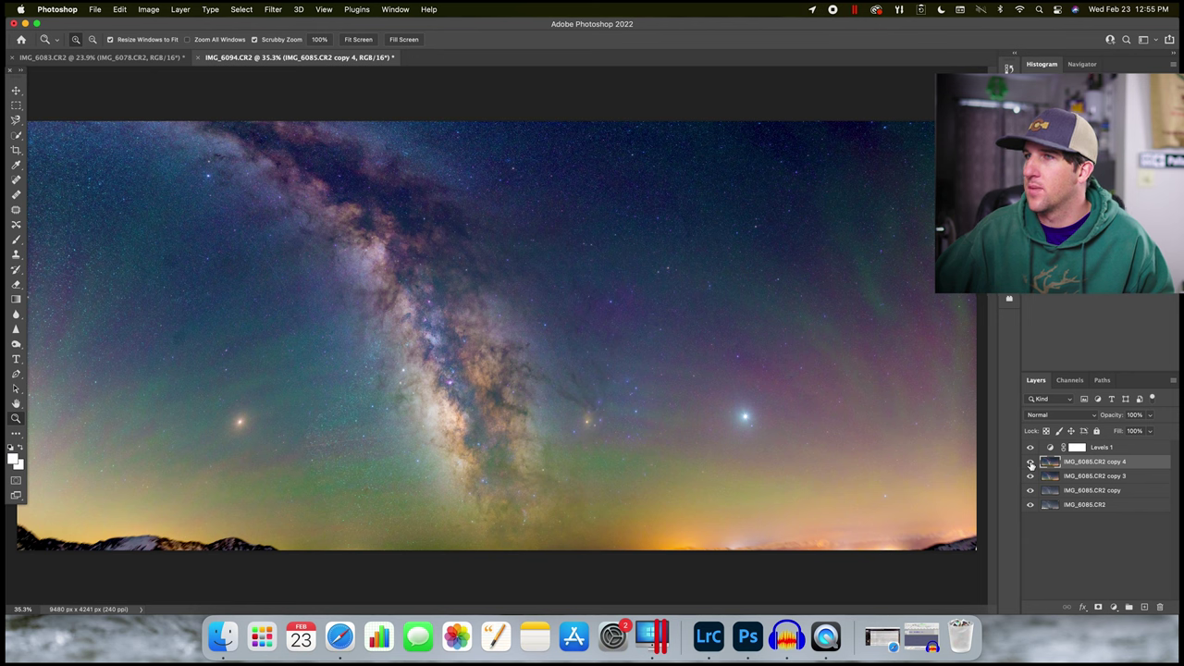
pyautogui.moveTo(1141, 466); pyautogui.dragTo(527, 272)
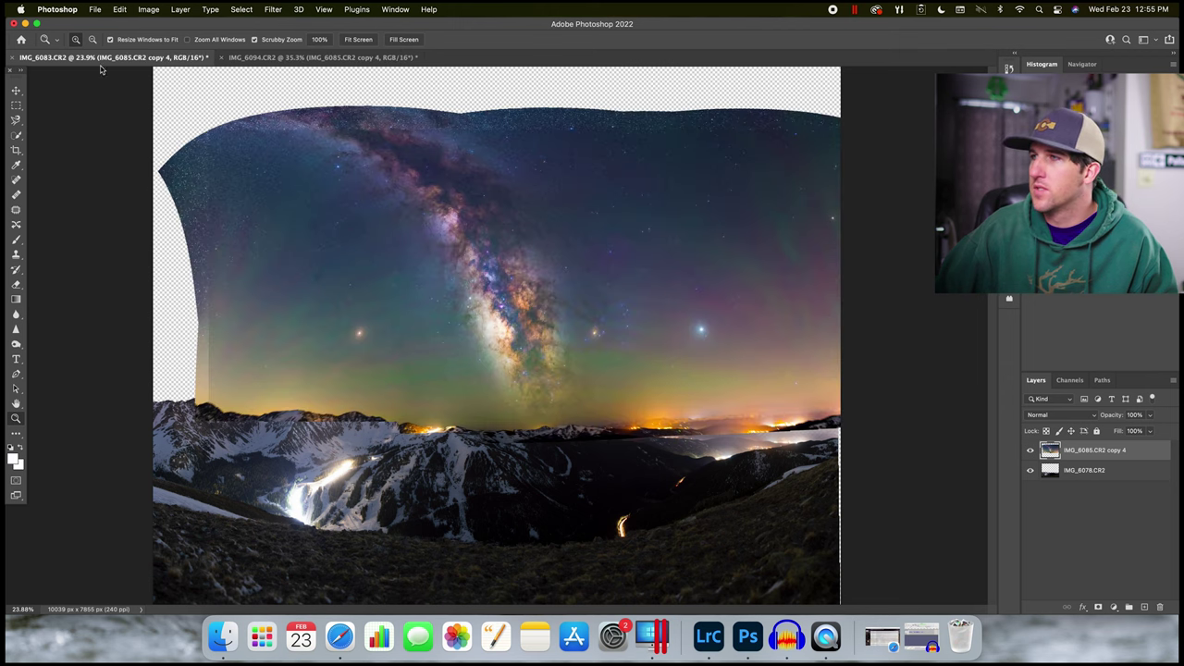
# Step: Shift the sky up-left, place it beneath IMG_6078.CR2, and nudge it into alignment
pyautogui.click(16, 90)
pyautogui.moveTo(512, 273); pyautogui.dragTo(478, 282)
pyautogui.moveTo(1107, 452); pyautogui.dragTo(1083, 479)
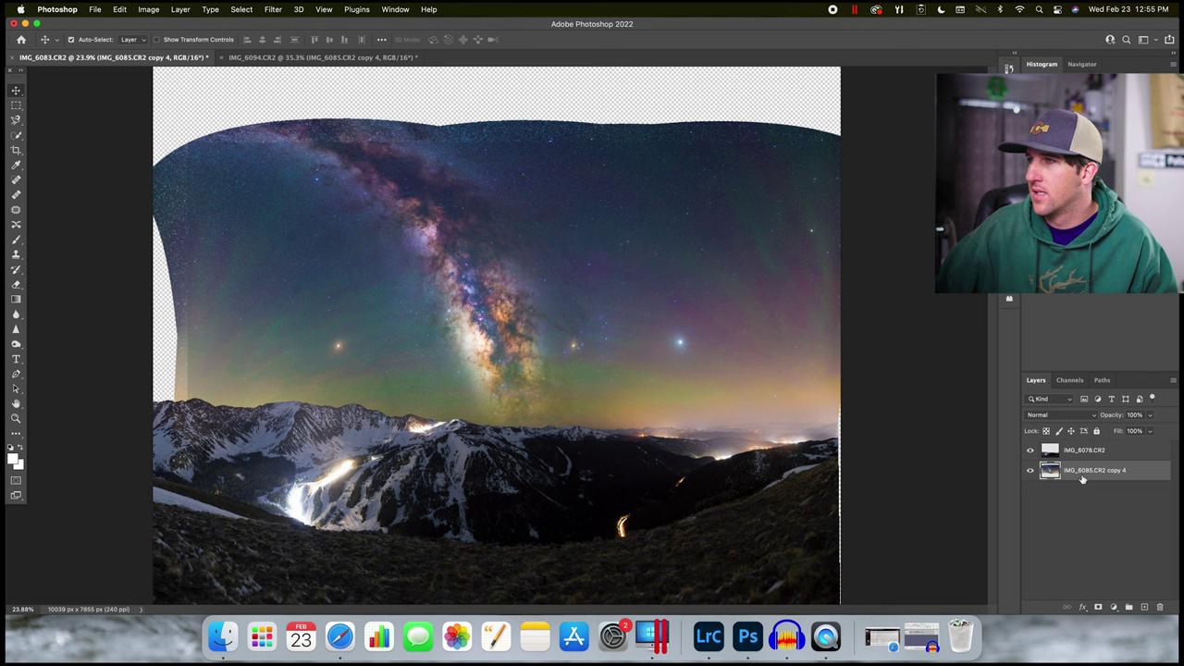
pyautogui.moveTo(608, 265)
pyautogui.mouseDown()
pyautogui.moveTo(605, 251)
pyautogui.moveTo(608, 277)
pyautogui.mouseUp()
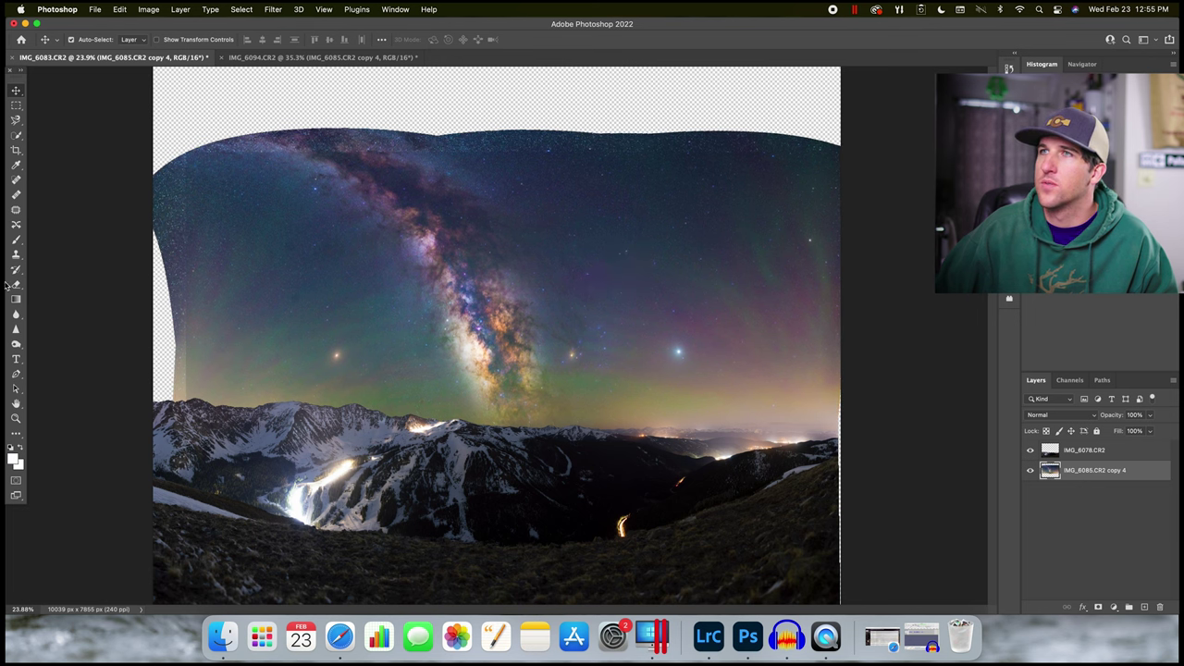
pyautogui.click(16, 151)
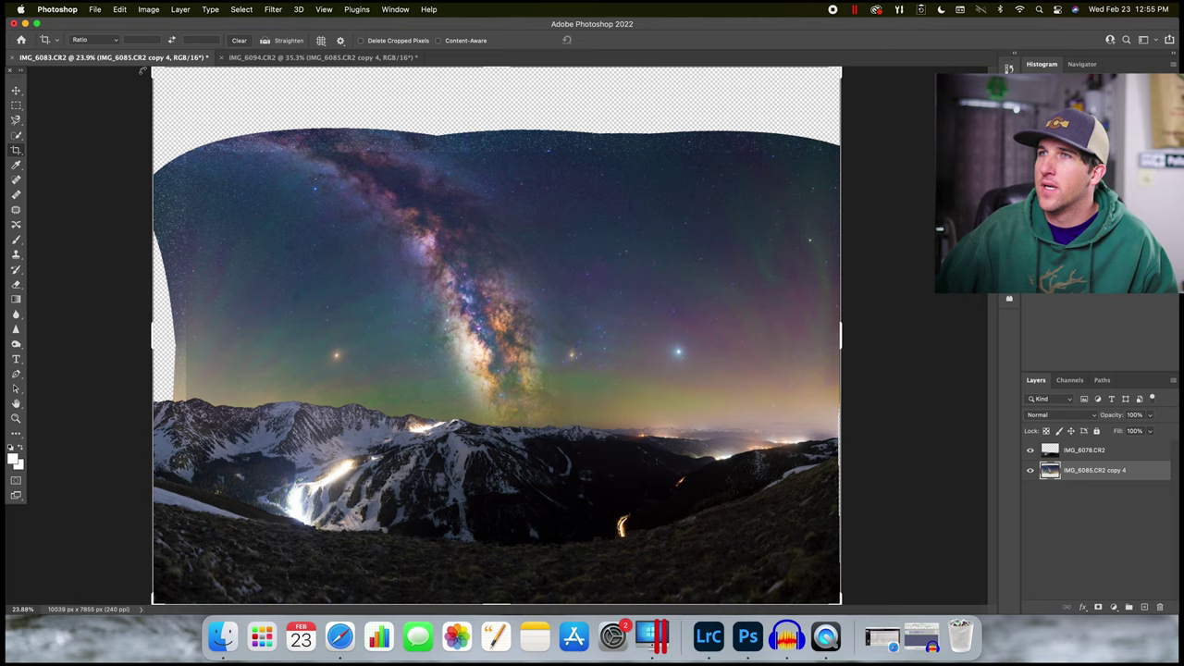
# Step: Crop the composite to 9533 × 6593 px and select the IMG_6078.CR2 layer
pyautogui.moveTo(153, 69); pyautogui.dragTo(170, 107)
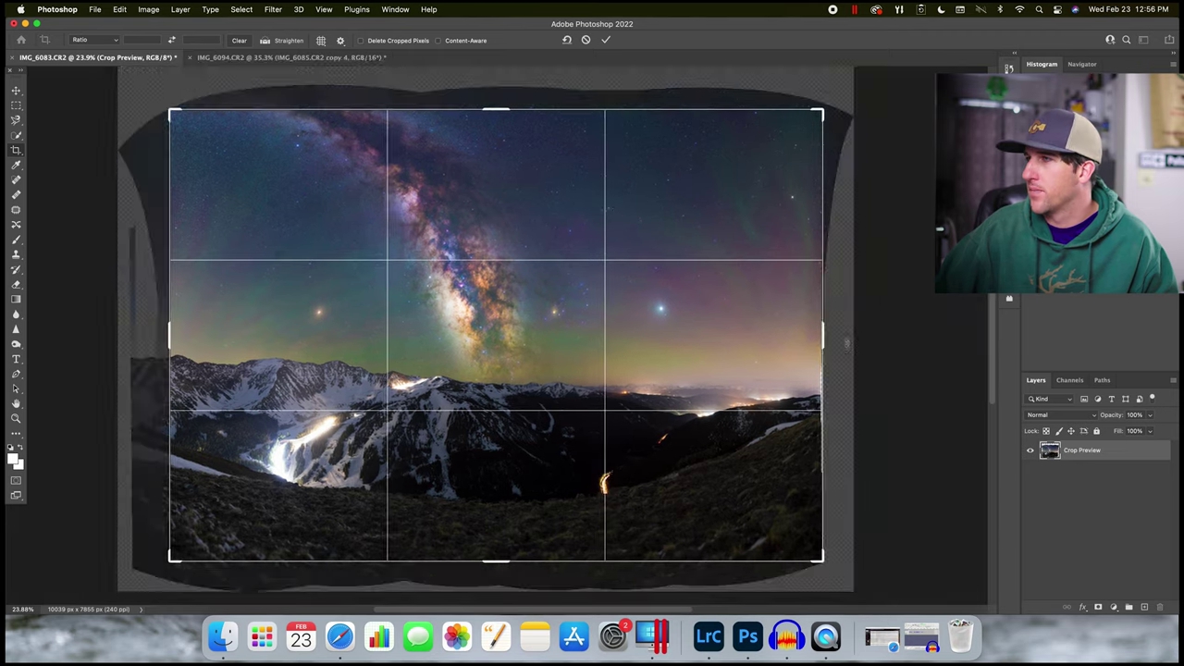
pyautogui.click(606, 40)
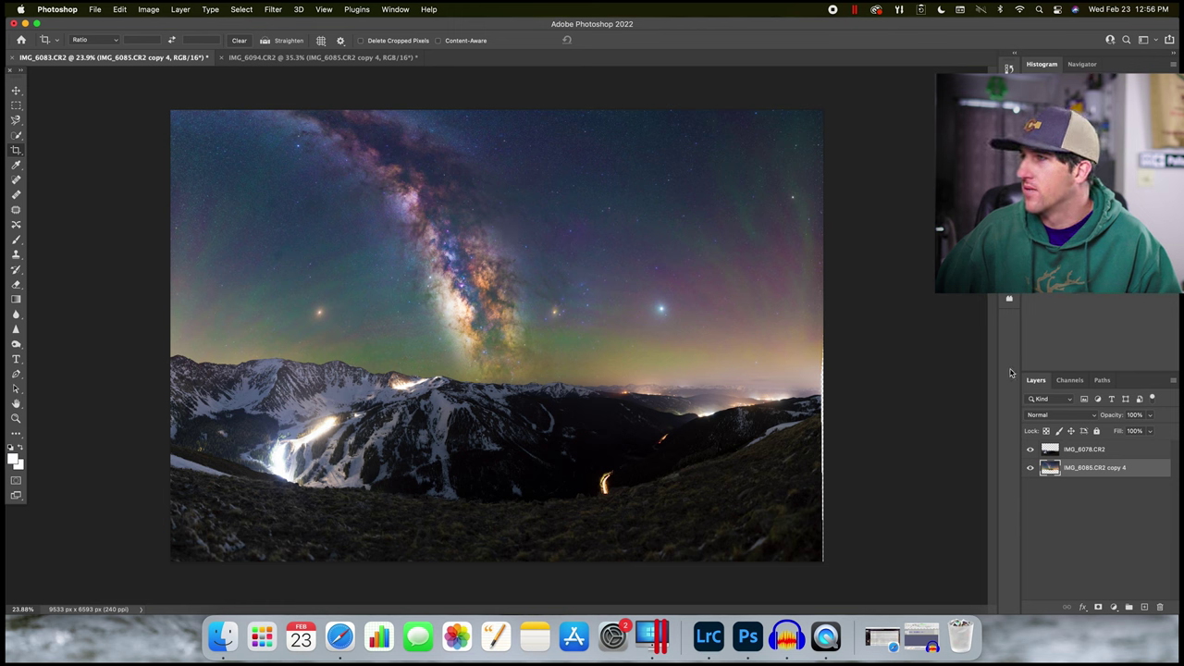
pyautogui.click(1050, 451)
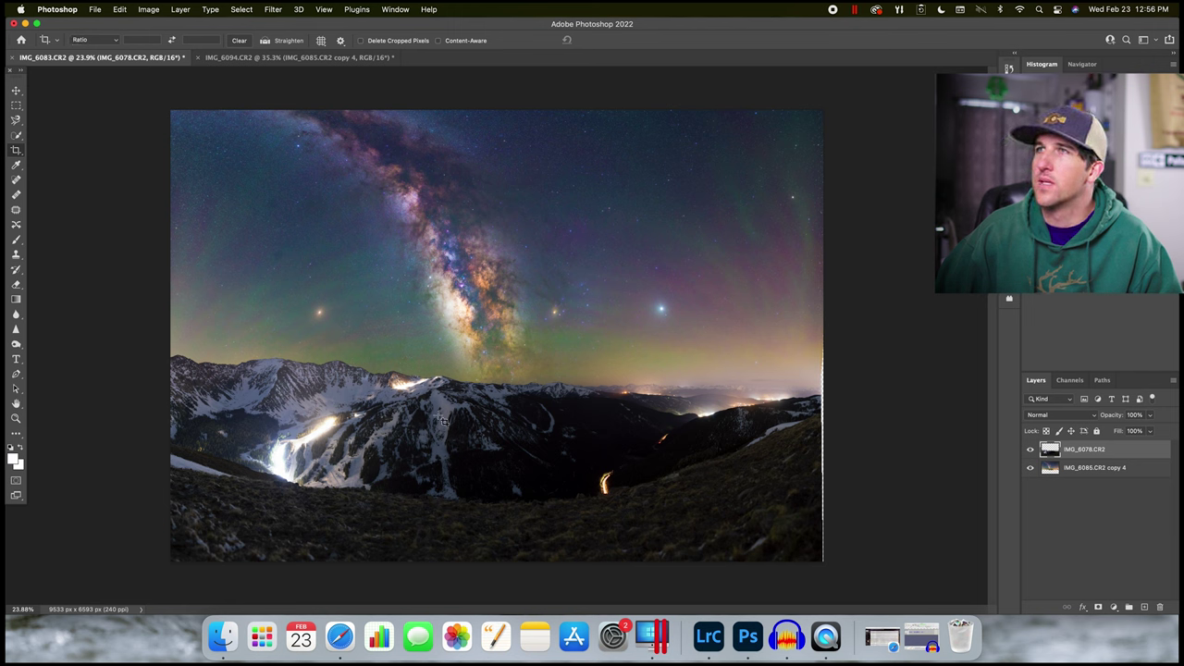
# Step: In Camera Raw Filter, brighten Shadows, set Clarity -26, add slight haze, and Blacks +10
pyautogui.click(272, 10)
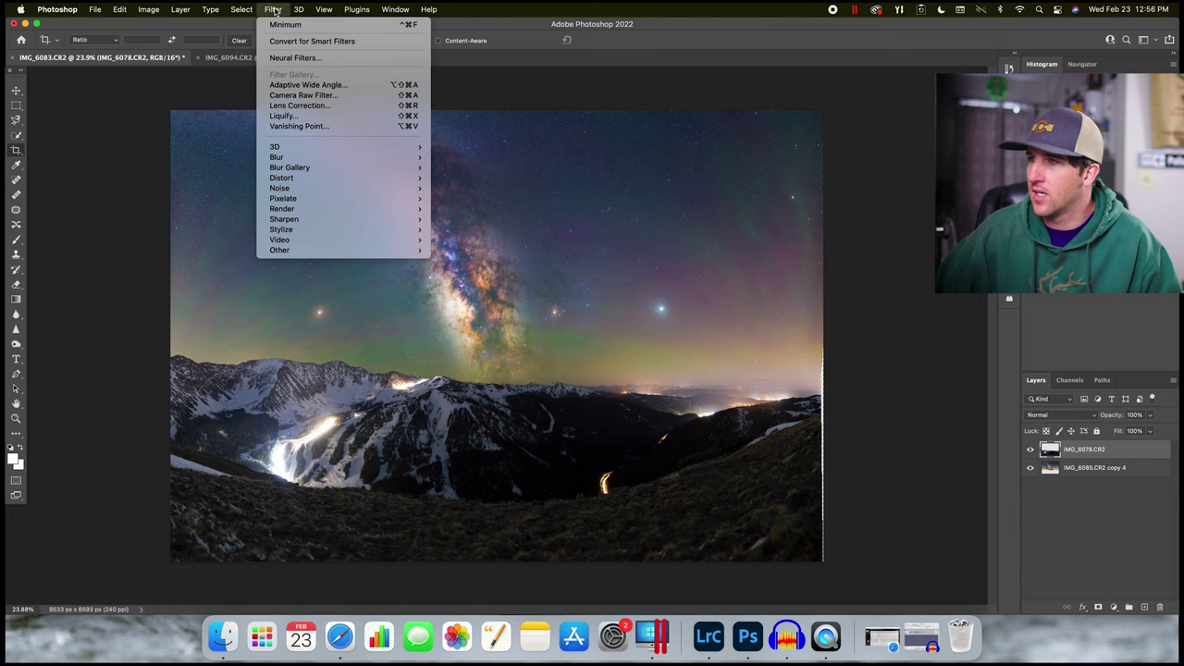
pyautogui.click(305, 96)
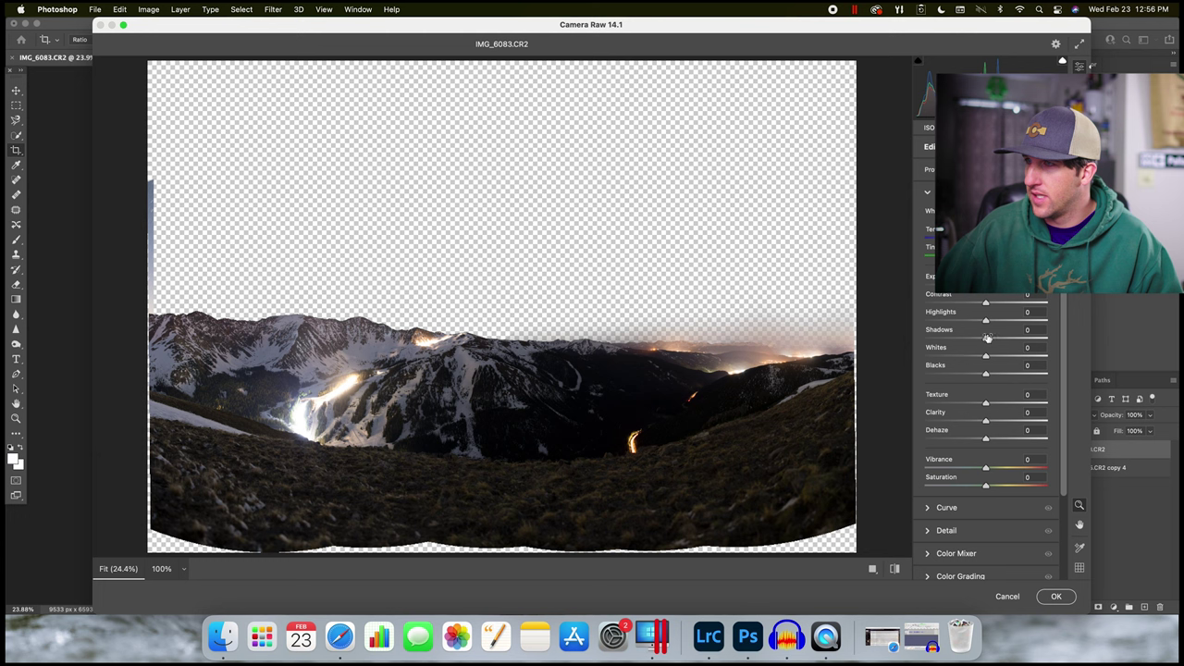
pyautogui.moveTo(987, 339); pyautogui.dragTo(970, 423)
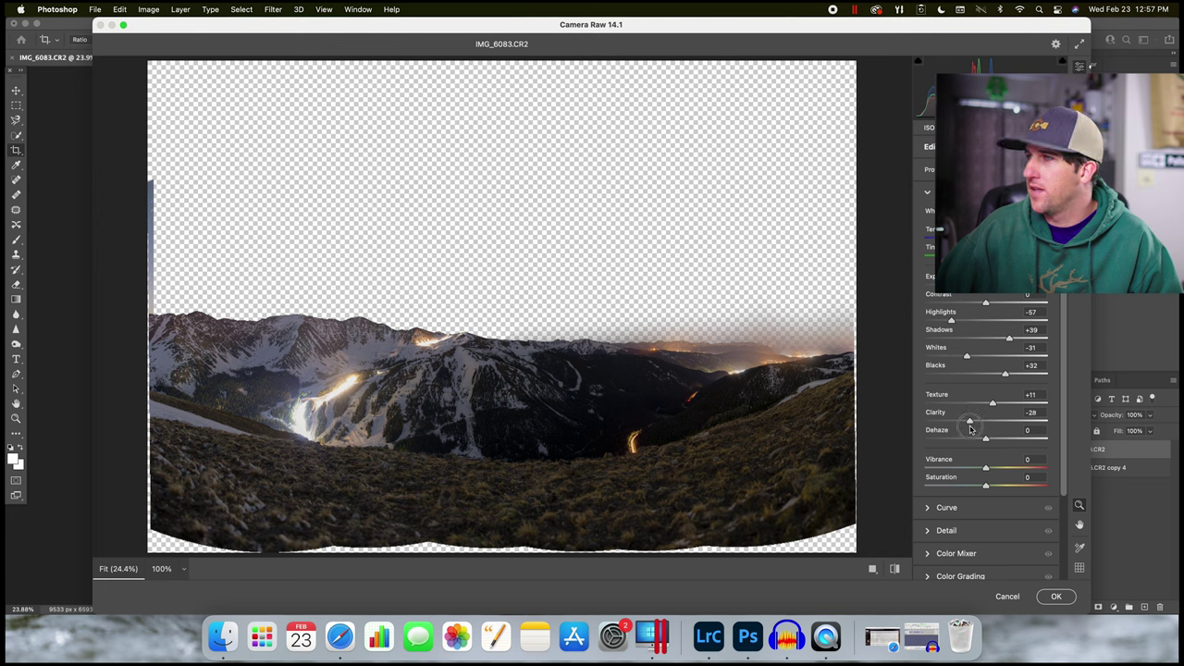
pyautogui.moveTo(971, 429); pyautogui.dragTo(973, 427)
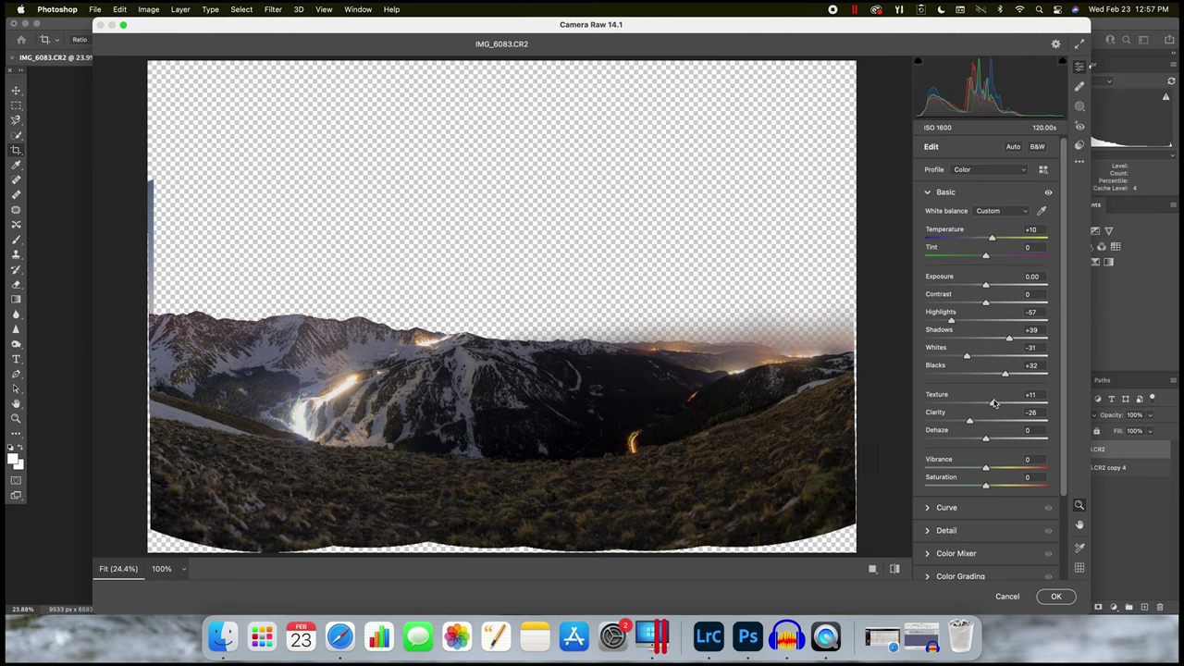
pyautogui.moveTo(984, 442)
pyautogui.mouseDown()
pyautogui.moveTo(969, 442)
pyautogui.moveTo(981, 432)
pyautogui.mouseUp()
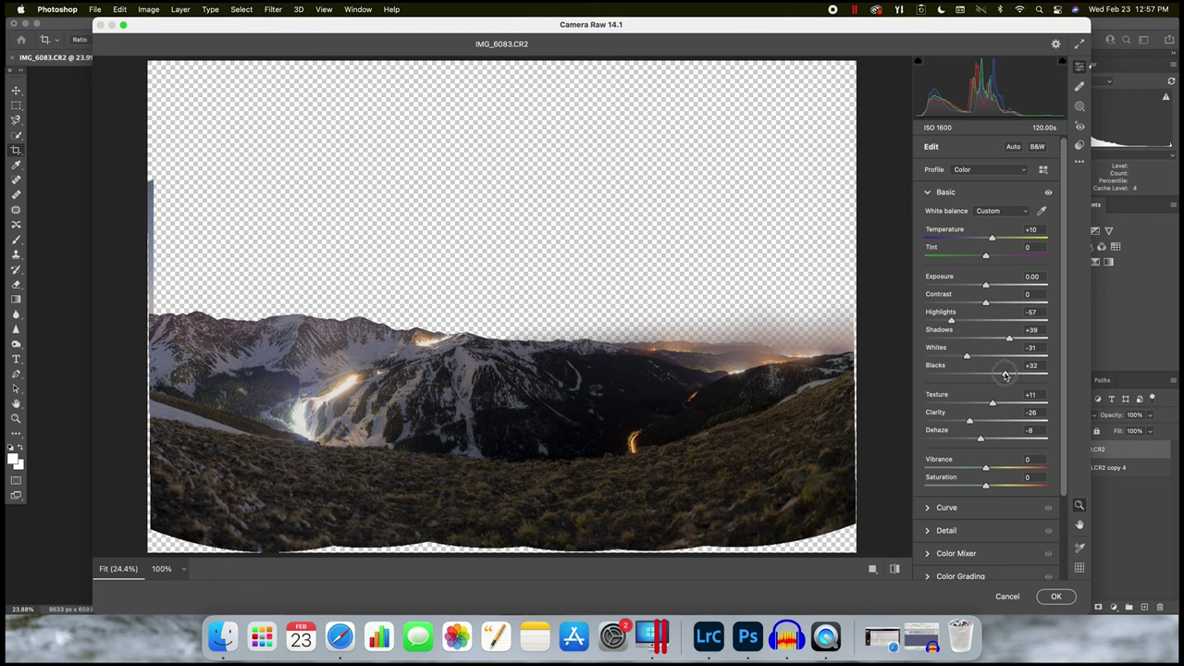
pyautogui.moveTo(1006, 375); pyautogui.dragTo(993, 375)
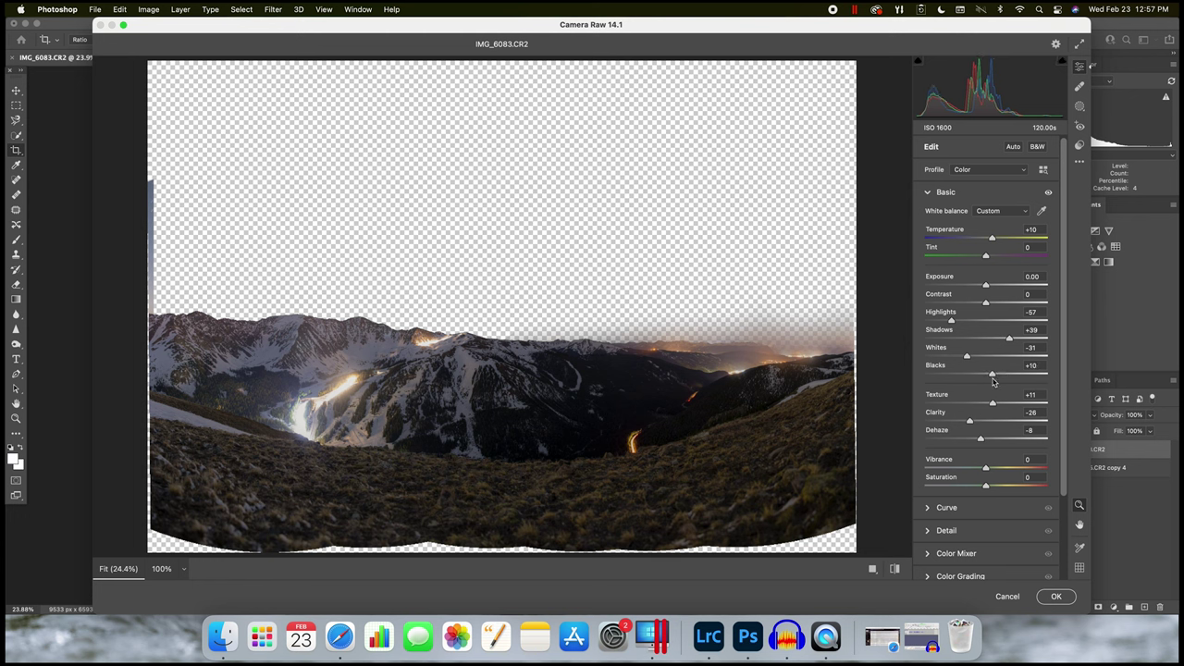
# Step: Compare the edits with default settings, then apply the Camera Raw adjustments
pyautogui.click(894, 570)
pyautogui.click(895, 571)
pyautogui.click(895, 570)
pyautogui.click(895, 570)
pyautogui.click(1057, 597)
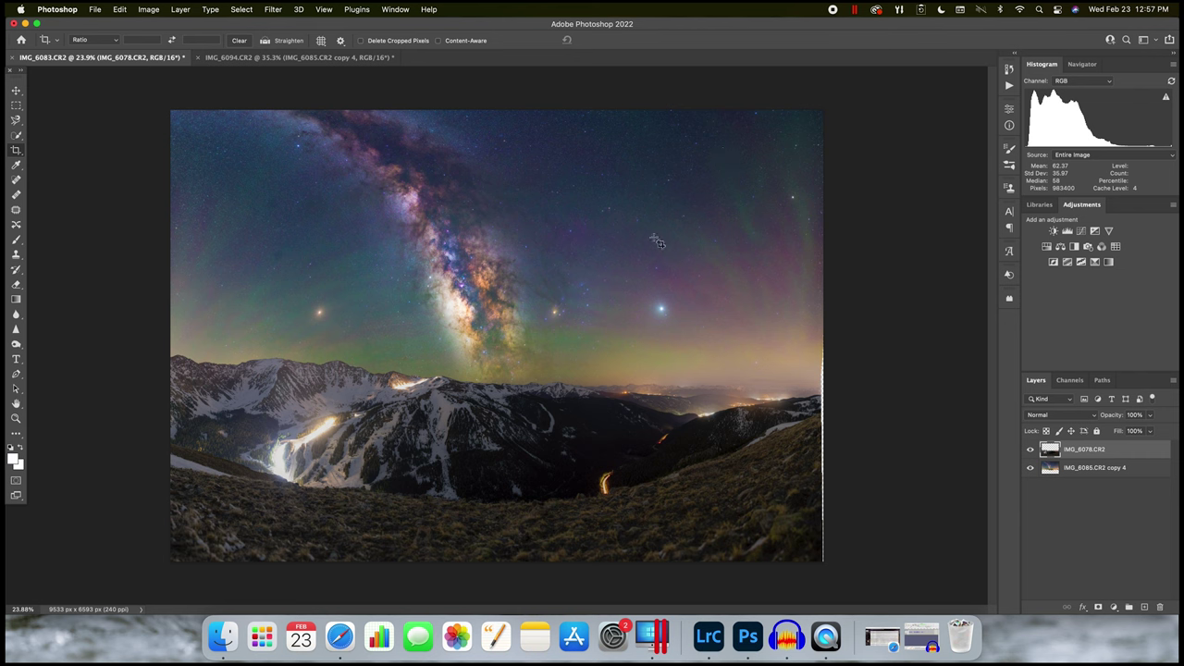
# Step: Add a Hue/Saturation layer above sky copy 4 with Saturation -17 and Lightness -7
pyautogui.click(1088, 472)
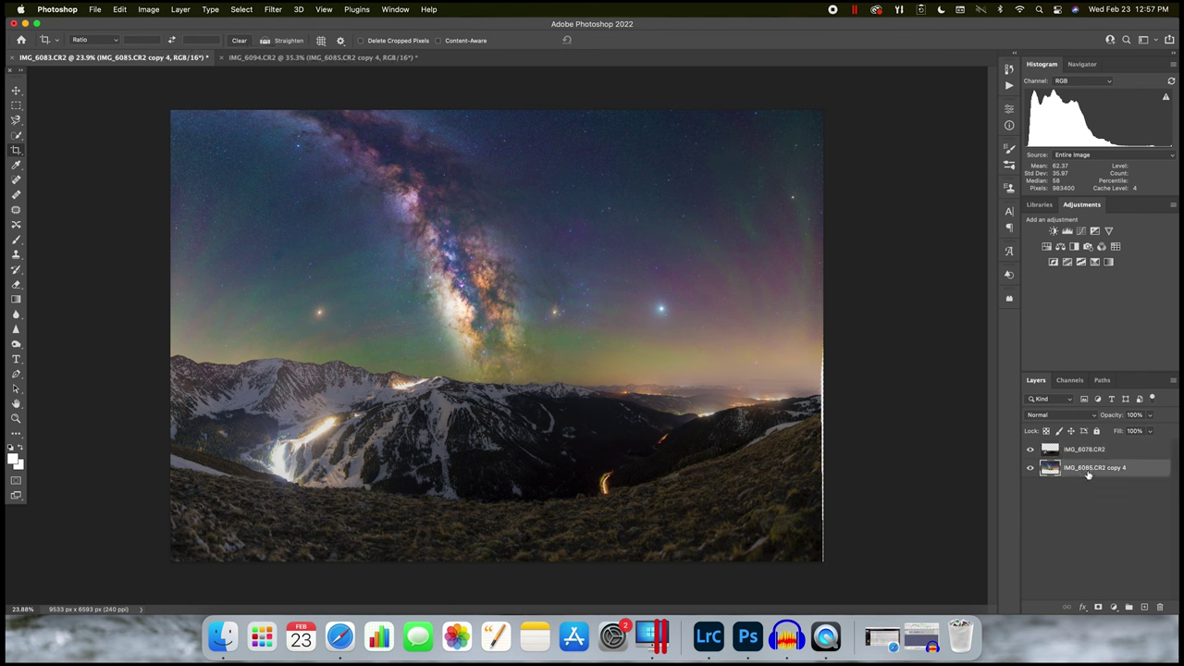
pyautogui.click(1048, 245)
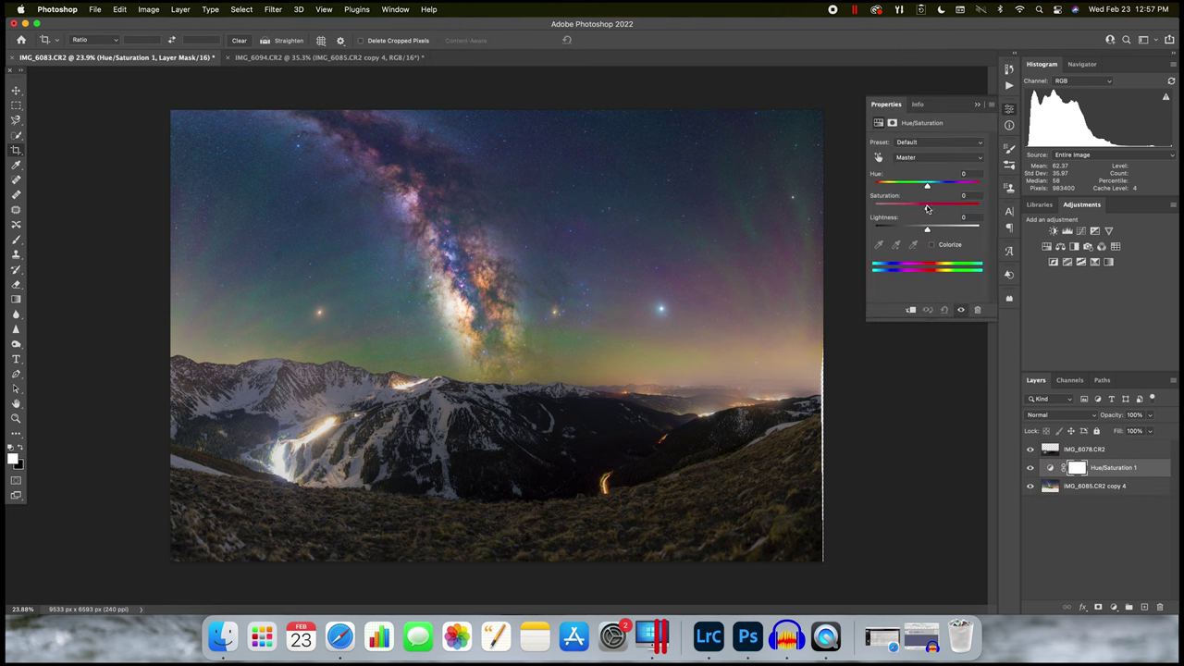
pyautogui.moveTo(927, 208)
pyautogui.mouseDown()
pyautogui.moveTo(909, 207)
pyautogui.moveTo(981, 209)
pyautogui.moveTo(924, 223)
pyautogui.mouseUp()
pyautogui.moveTo(927, 232)
pyautogui.mouseDown()
pyautogui.moveTo(912, 231)
pyautogui.moveTo(935, 231)
pyautogui.moveTo(921, 235)
pyautogui.mouseUp()
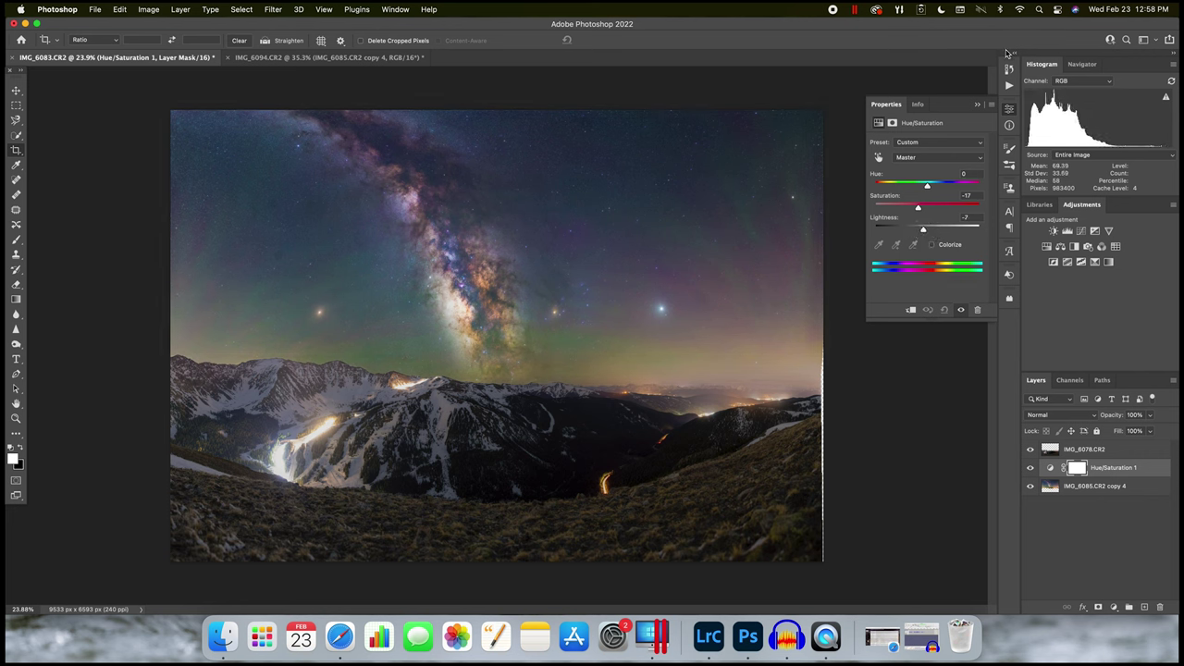
pyautogui.click(976, 109)
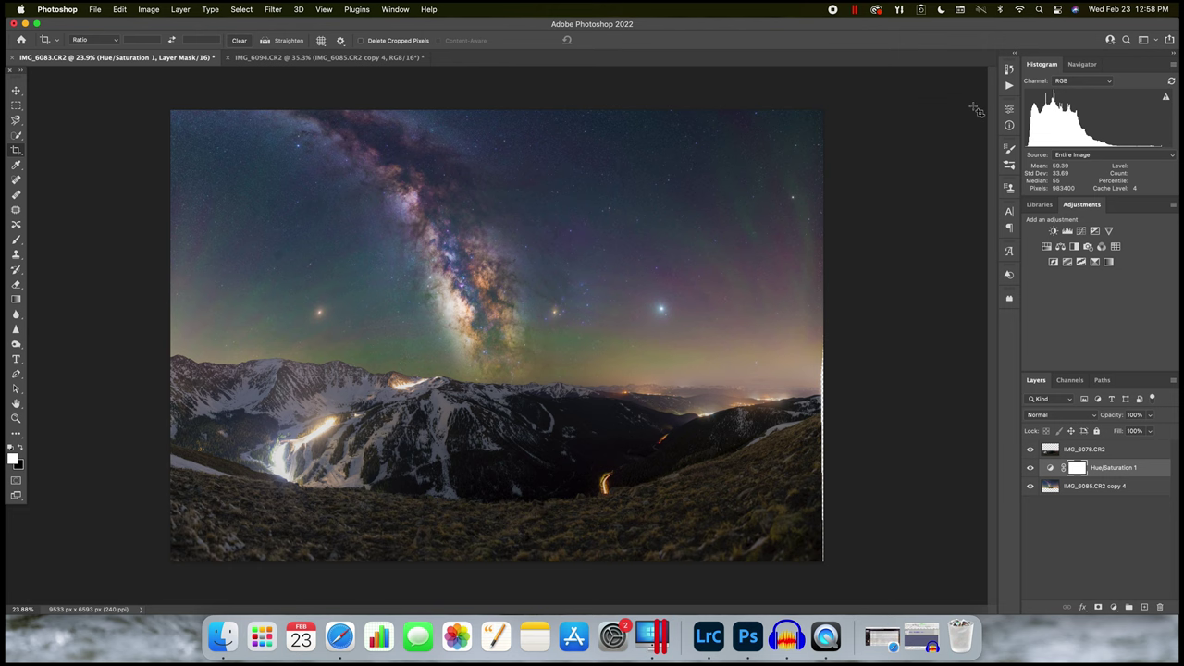
pyautogui.press('z')
pyautogui.click(277, 227)
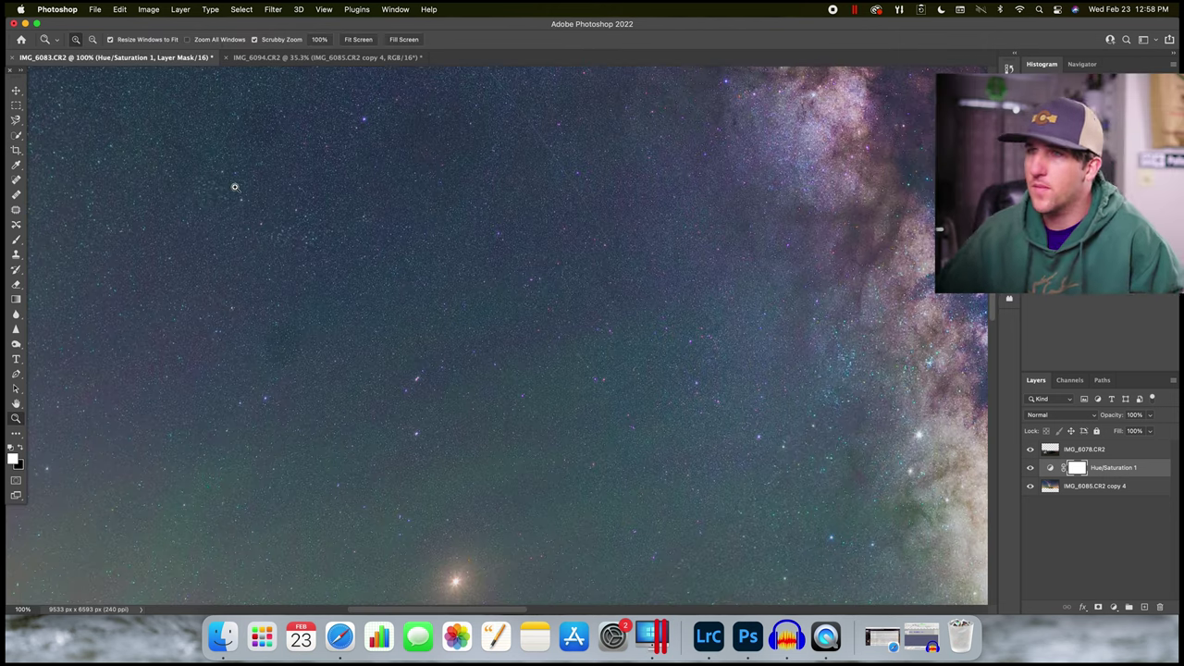
# Step: Clone clean star field over the upper-left dust spot on the sky layer
pyautogui.click(19, 257)
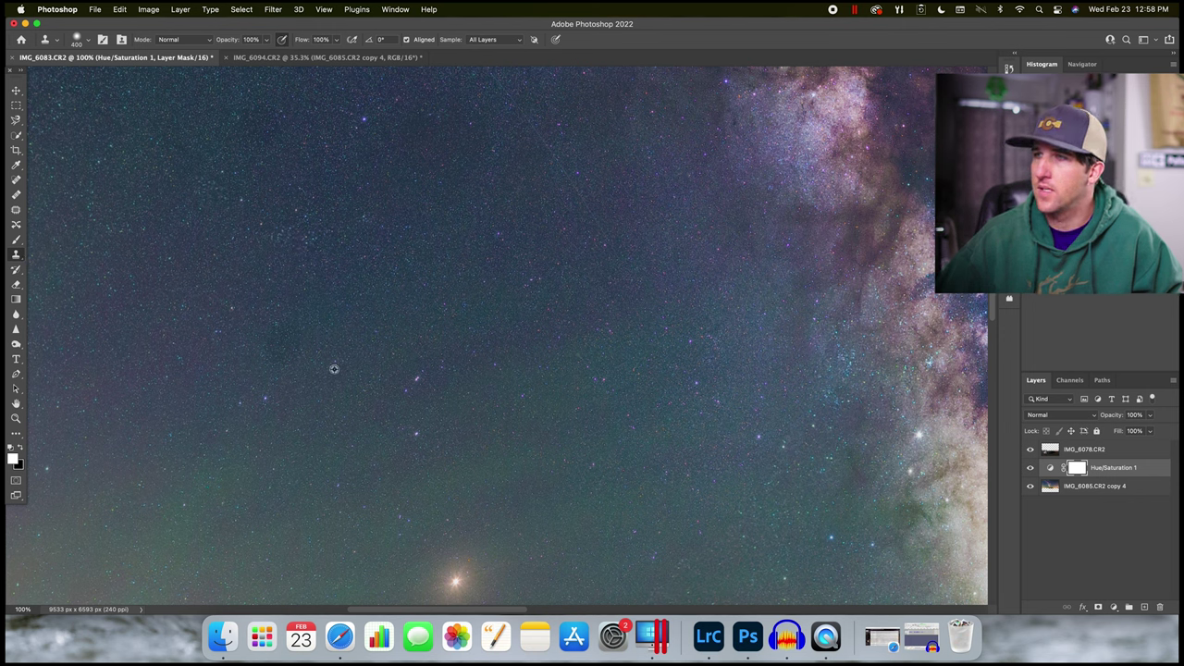
pyautogui.keyDown('alt'); pyautogui.click(365, 320); pyautogui.keyUp('alt')
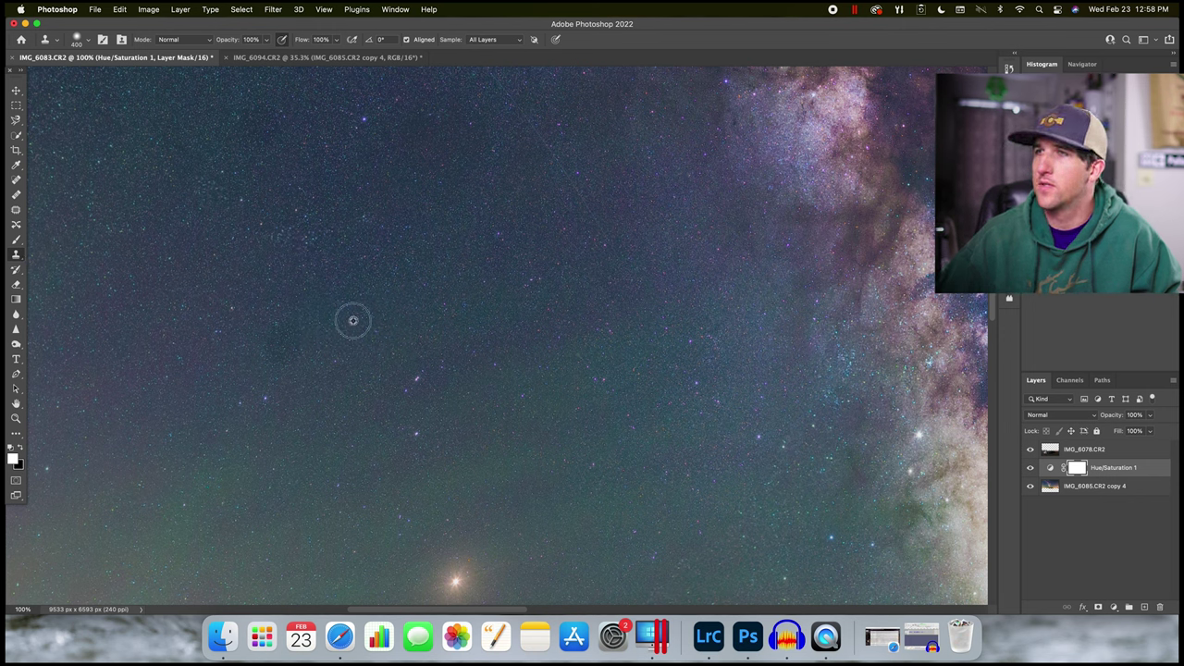
pyautogui.click(452, 374)
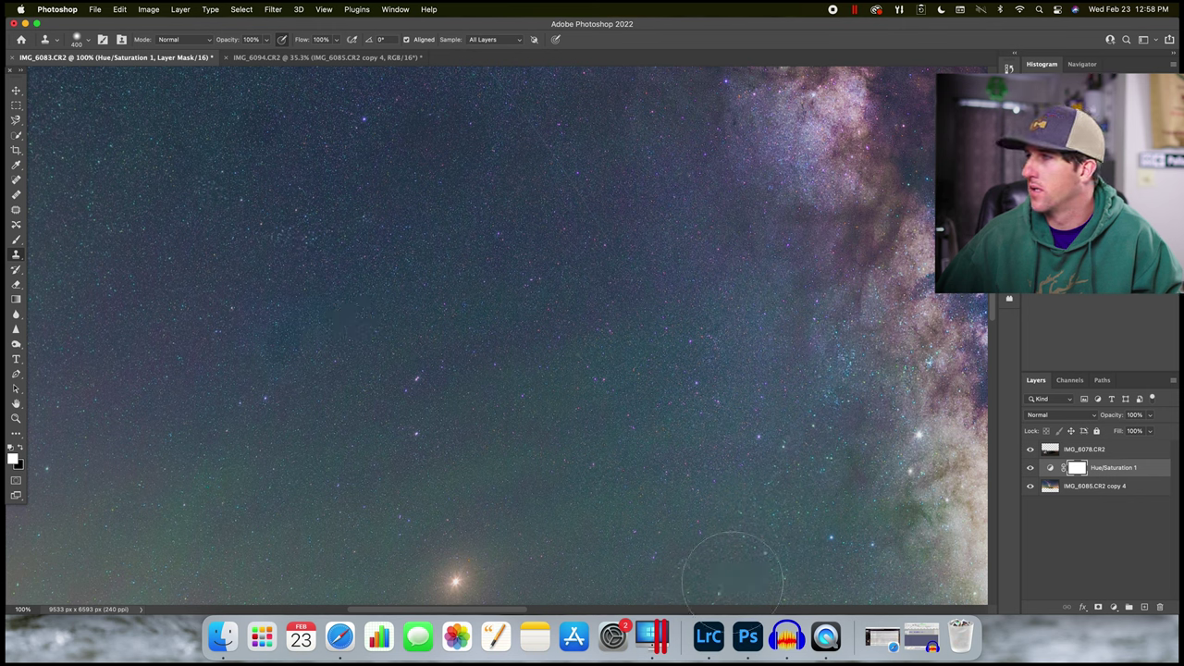
pyautogui.click(1086, 488)
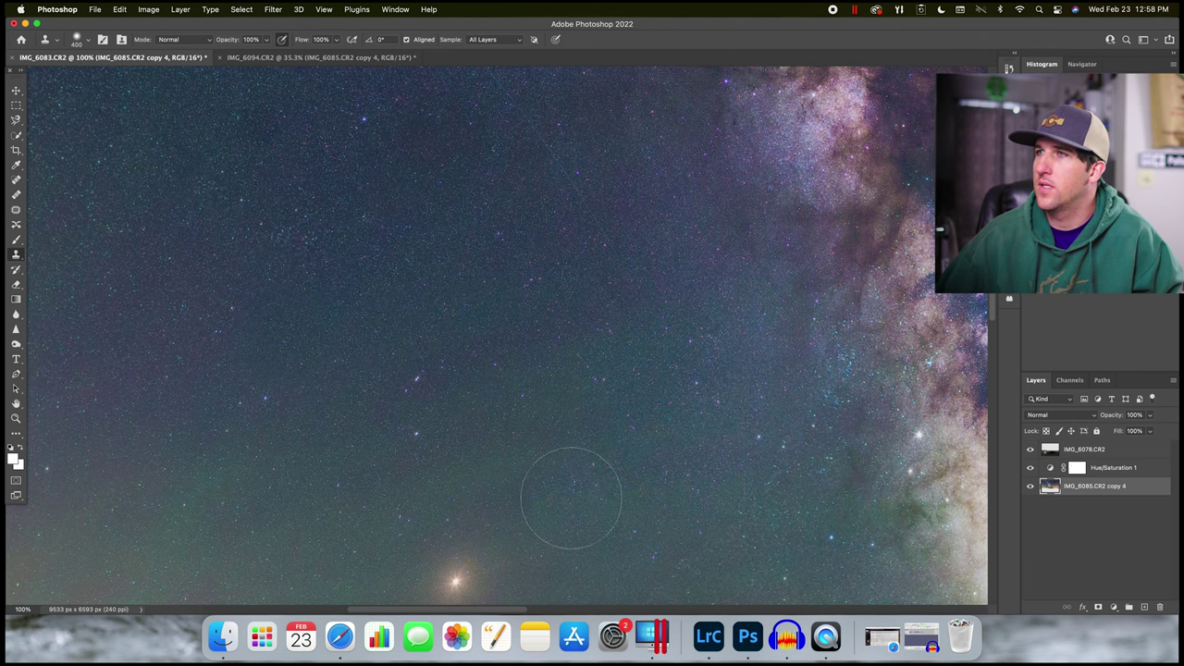
pyautogui.scroll(5, 537, 272)
pyautogui.scroll(-8, 553, 570)
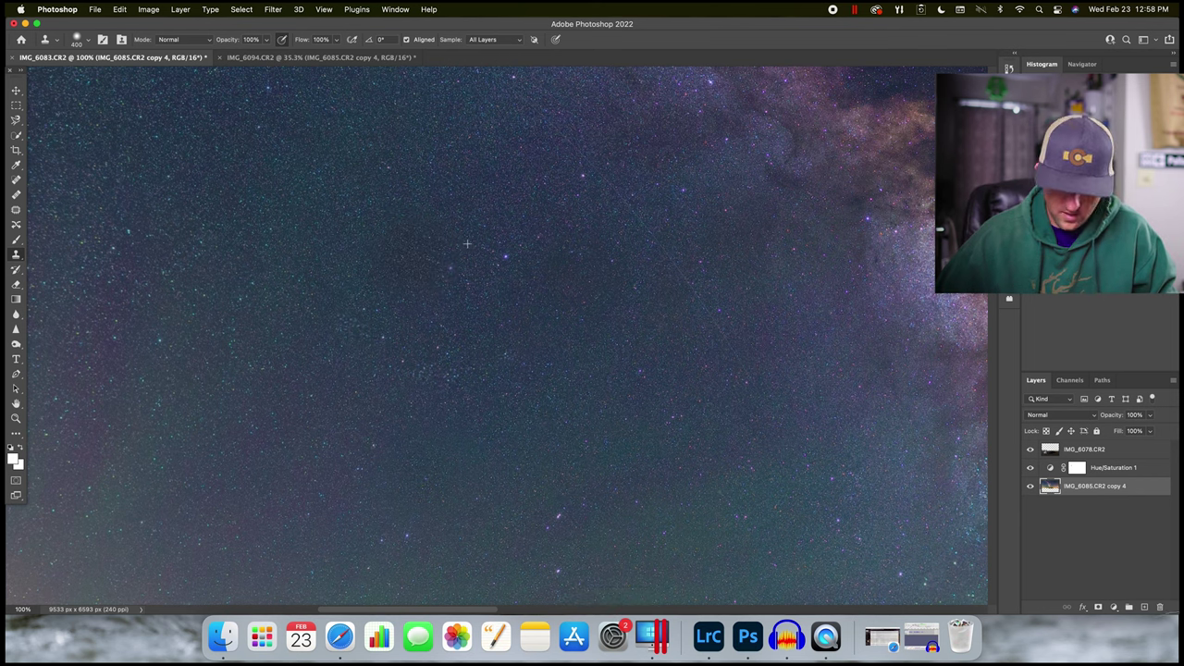
pyautogui.press('c')
pyautogui.press('super+0')
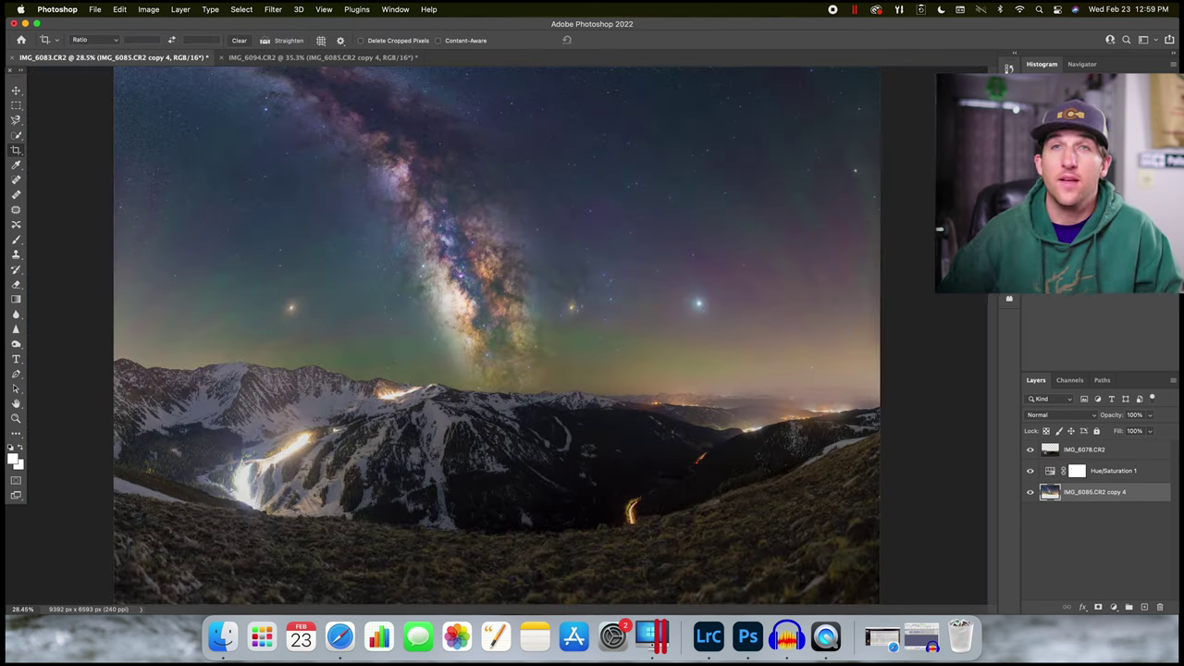